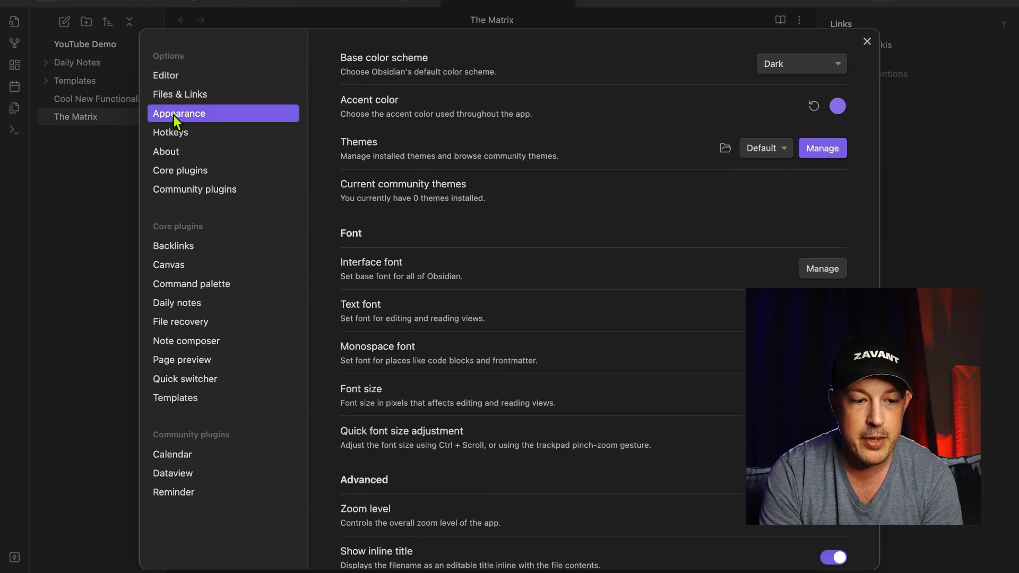
Check the installed app version on the About settings page, and return to The Matrix note.
click(167, 153)
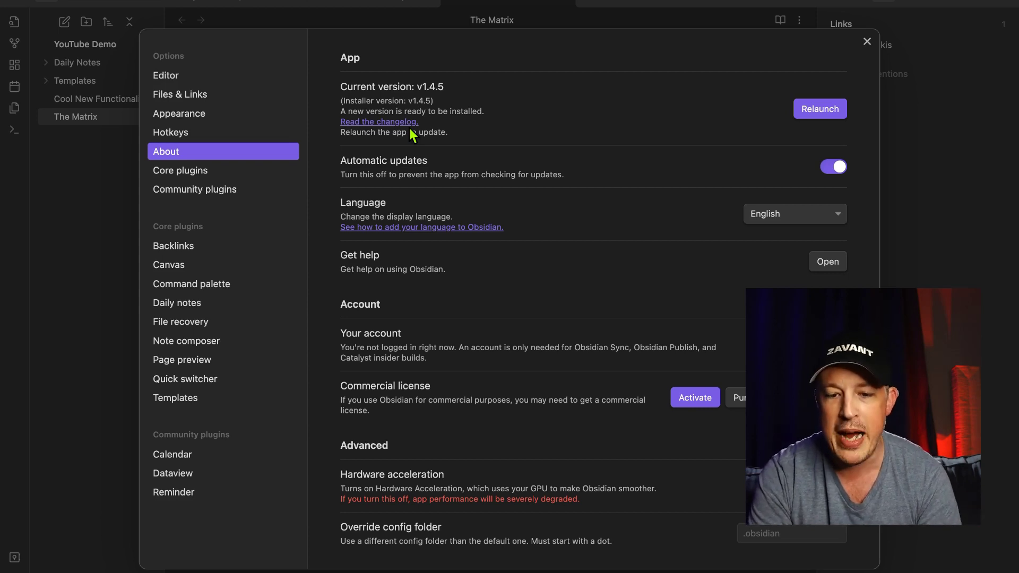
click(867, 41)
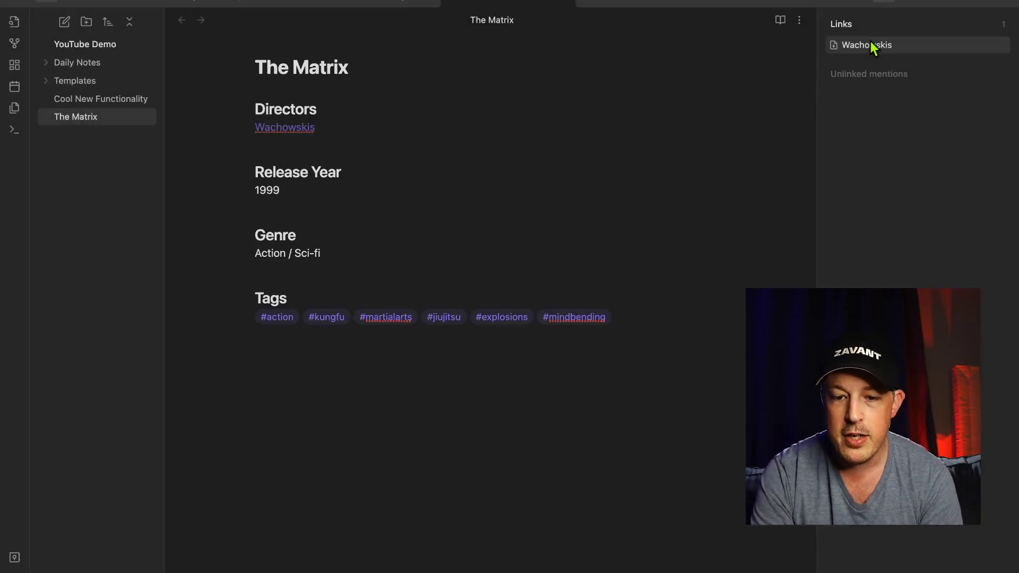
click(521, 233)
click(495, 72)
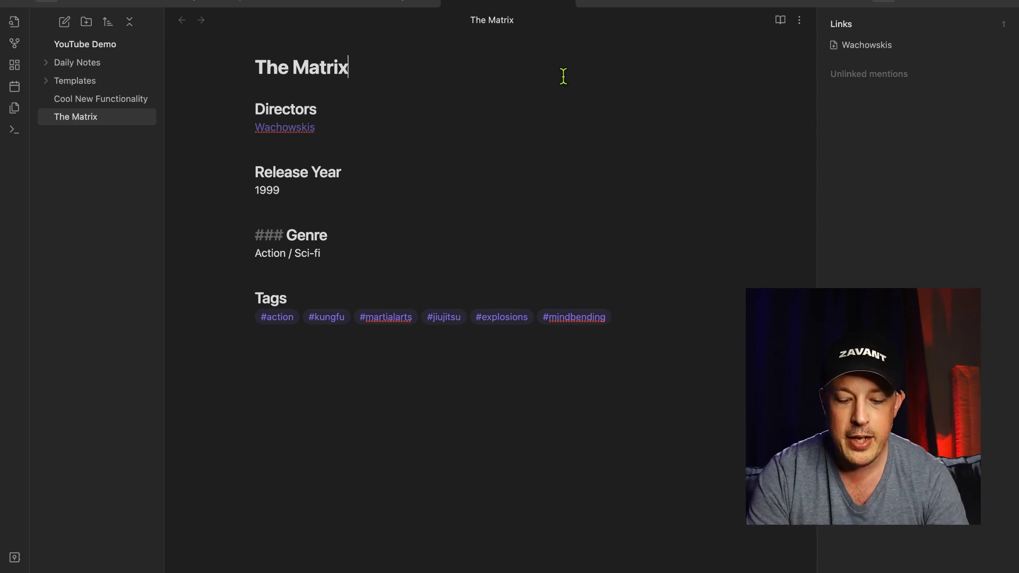
Find the property commands by searching for "proper" and run Properties view: Show file properties for The Matrix note.
key(super+p)
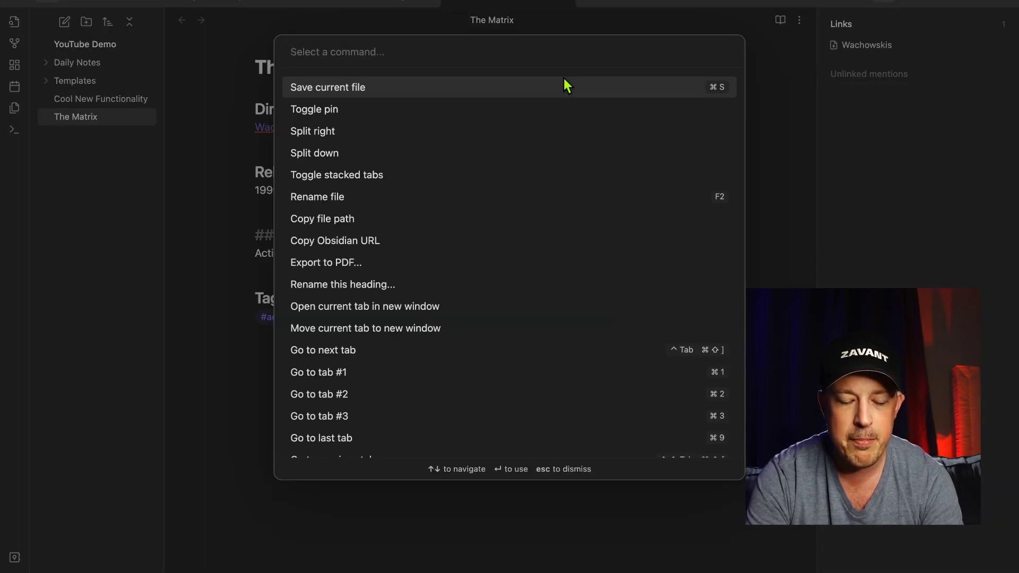
text(proper)
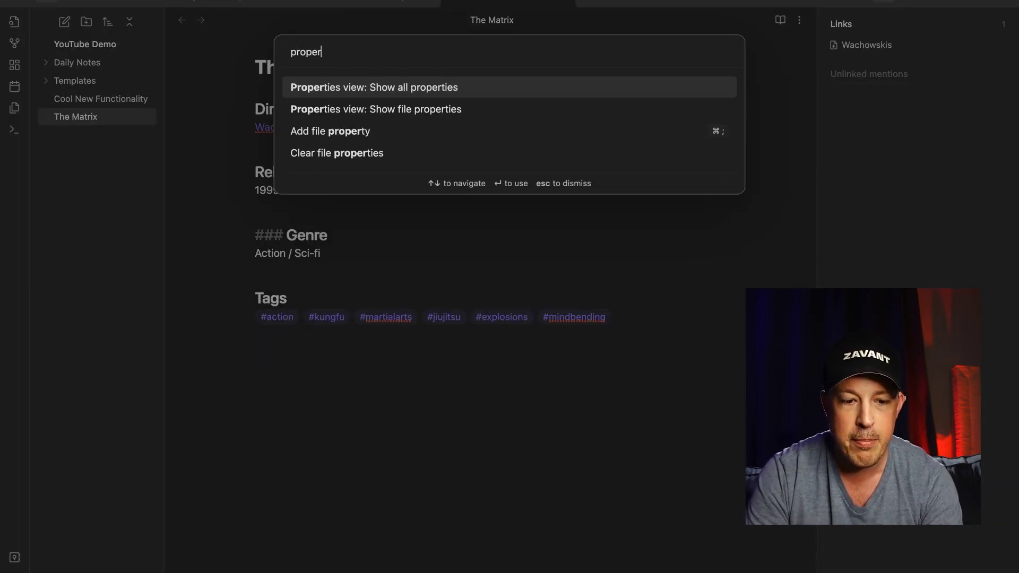
key(Down)
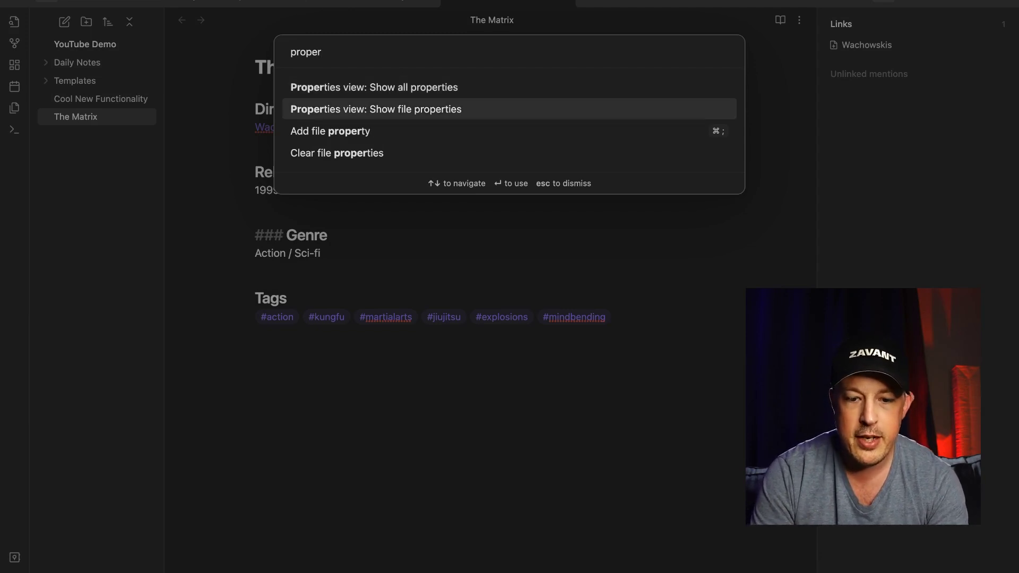
key(Up)
key(Down)
key(Up)
key(Down)
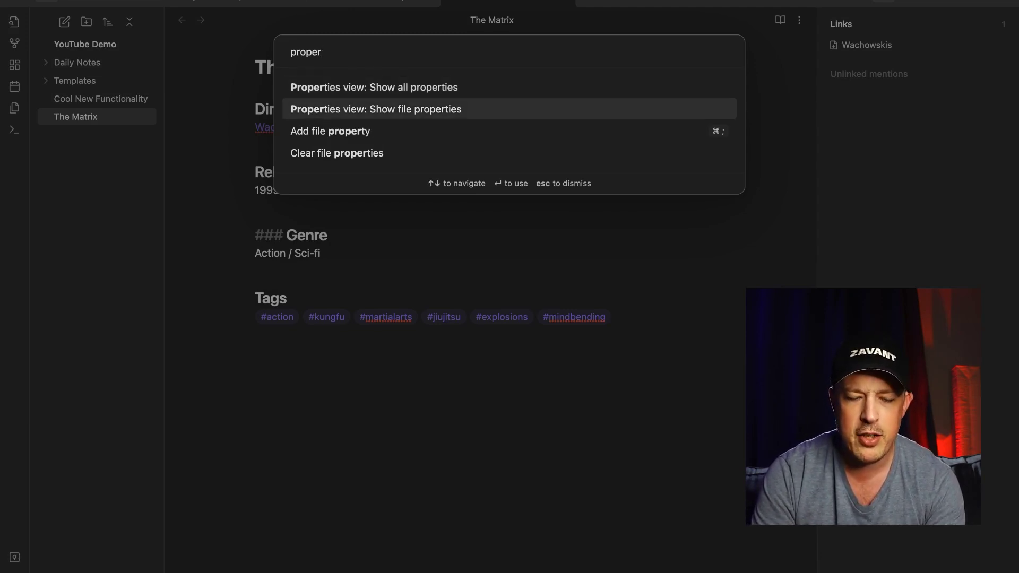
key(Up)
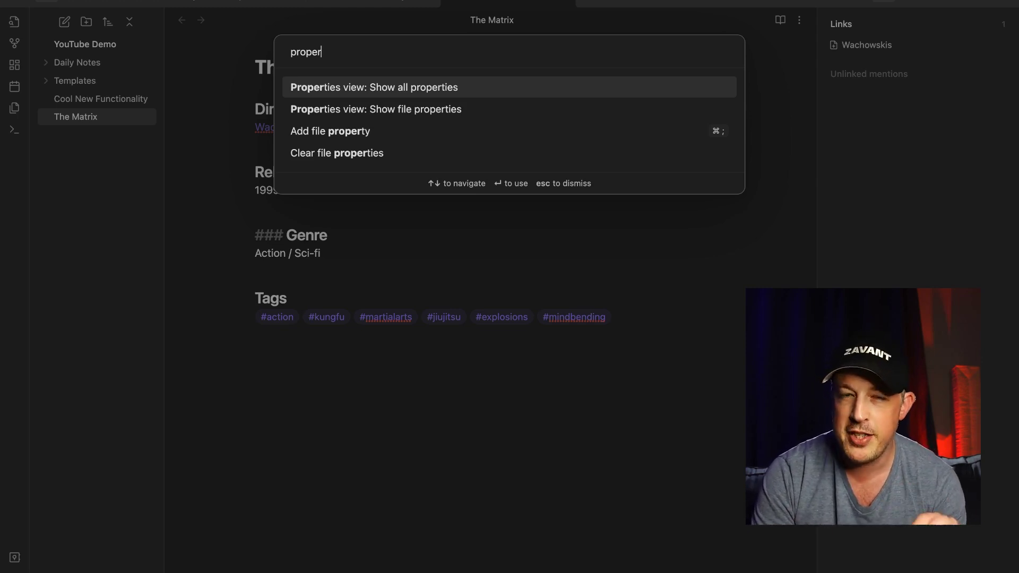
key(Down)
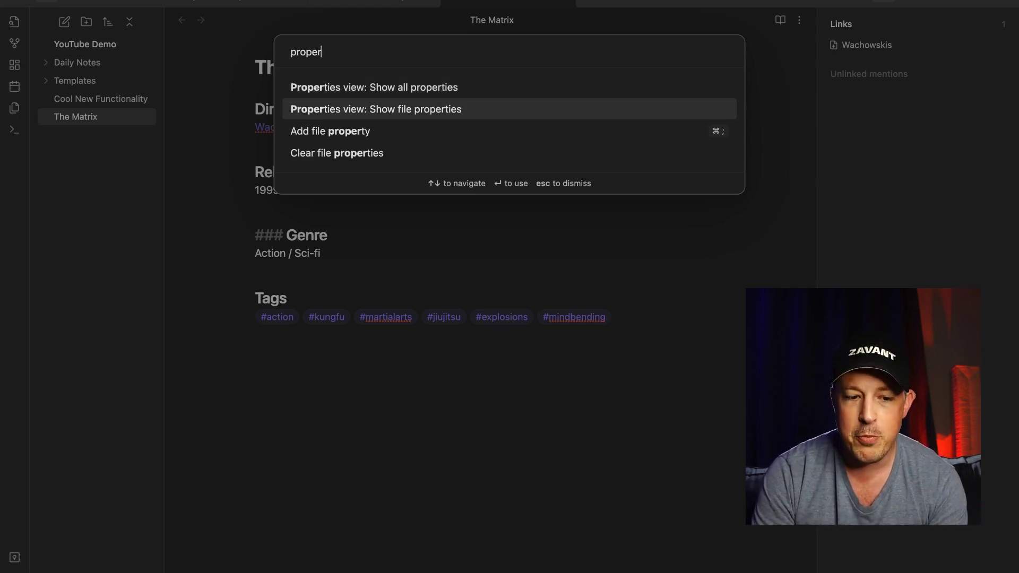
key(Return)
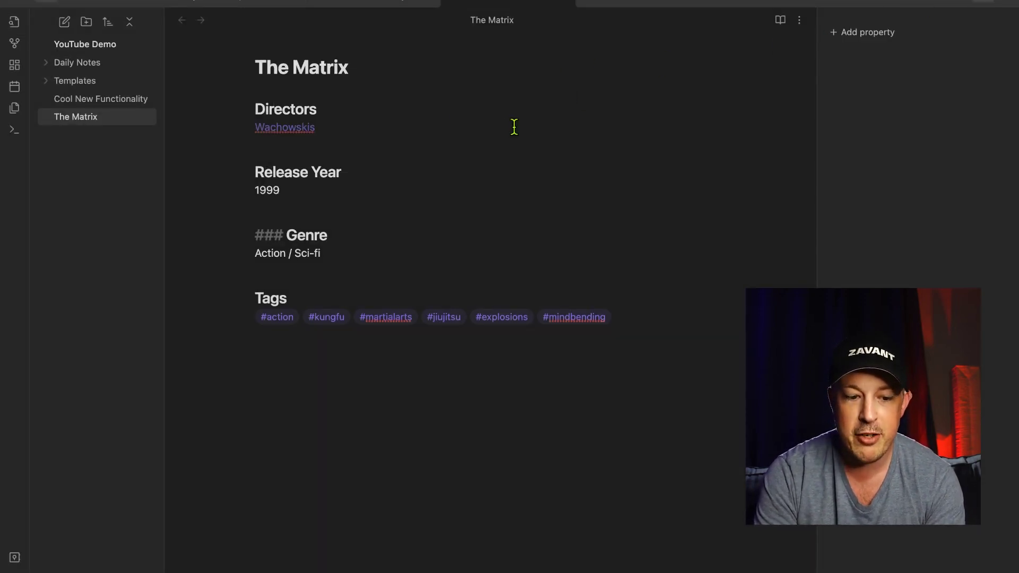
click(799, 19)
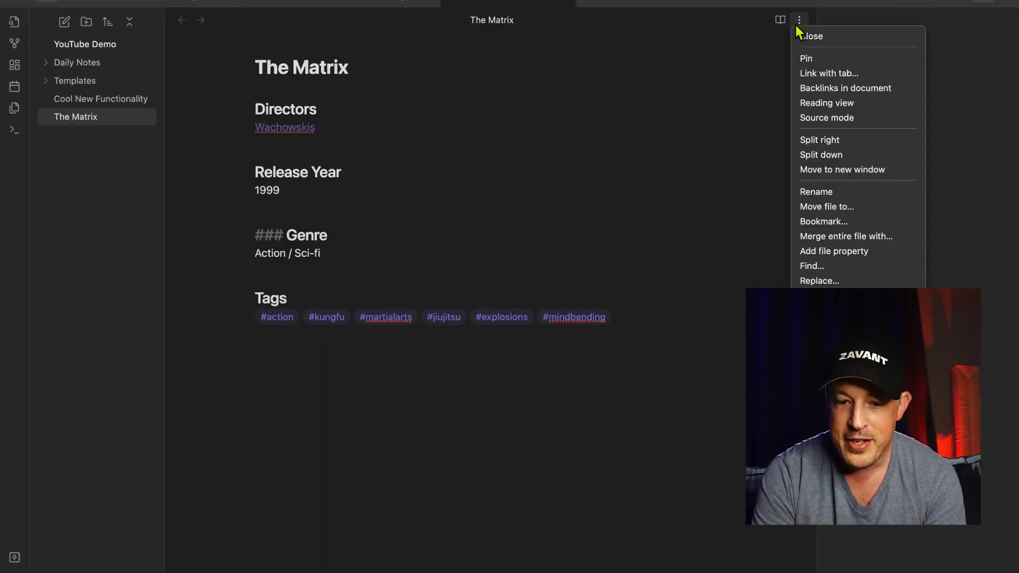
click(763, 81)
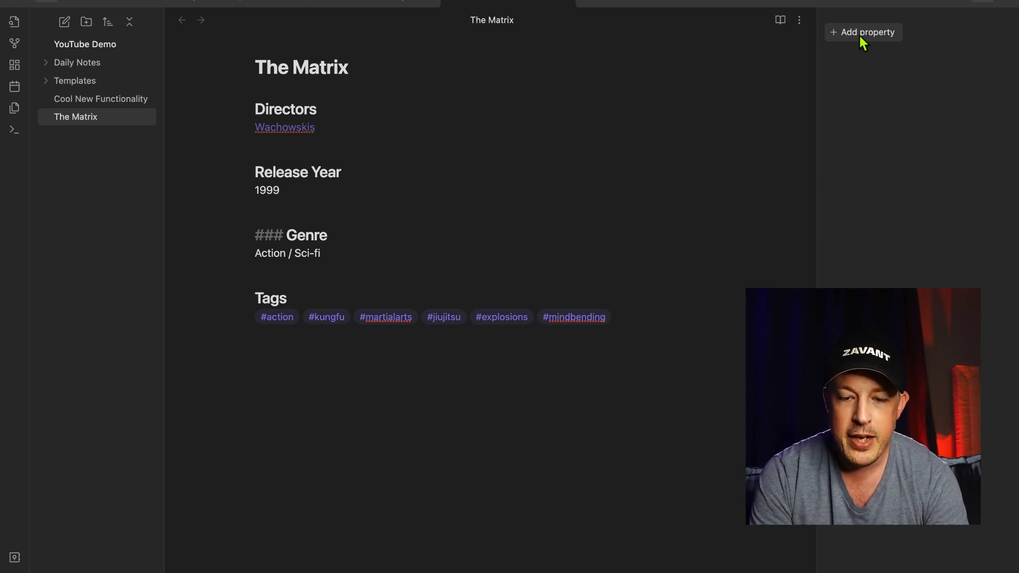
Add a Director property to The Matrix note with the value Wachowskis.
click(861, 40)
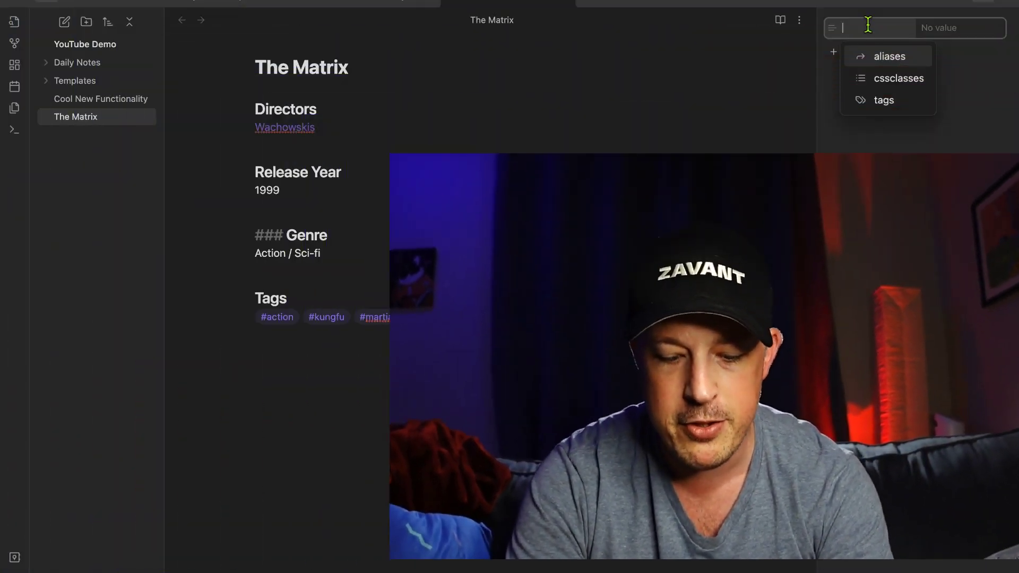
text(Dei)
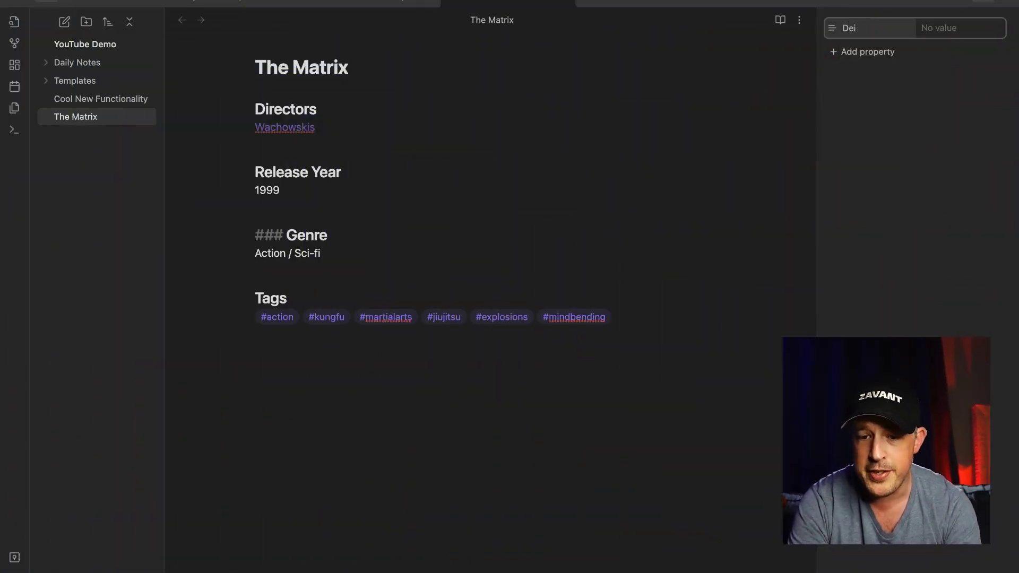
text(ector)
key(Return)
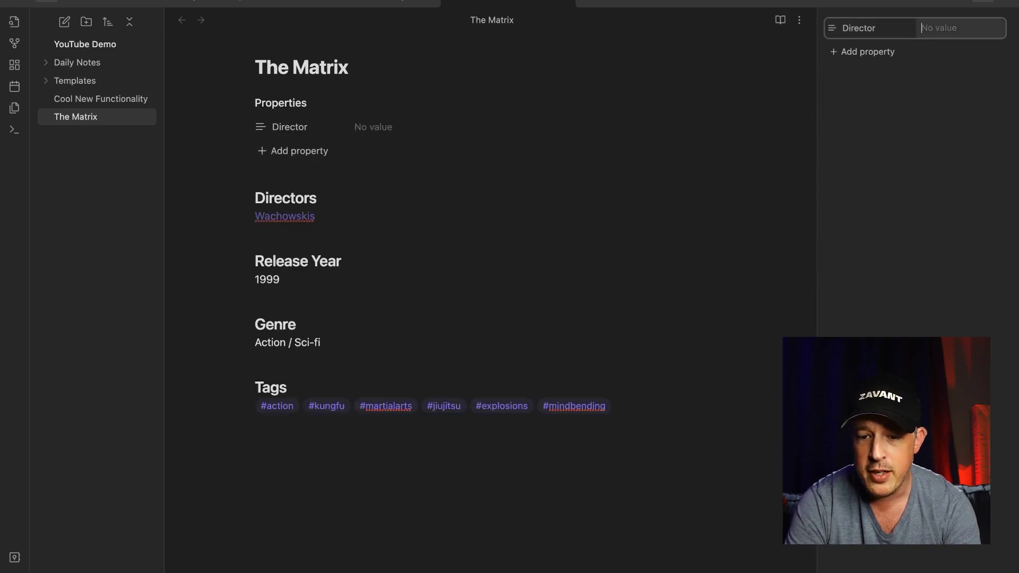
text(Wachow)
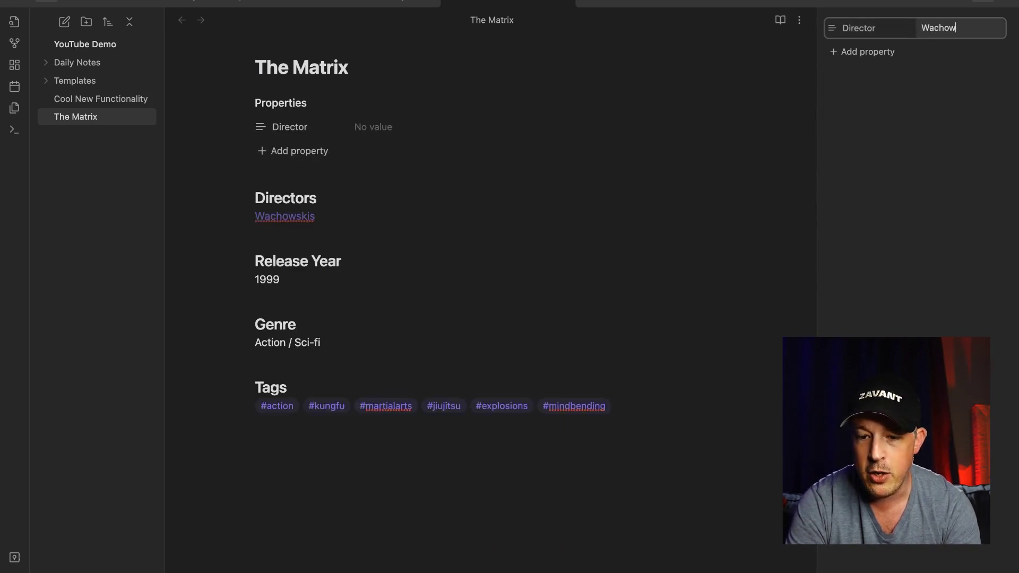
text(skis)
key(Return)
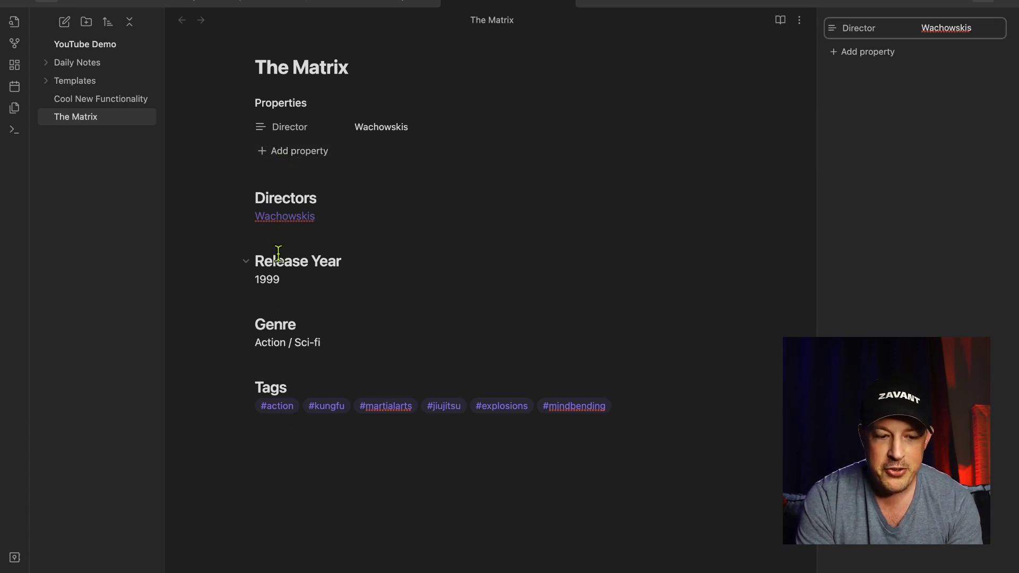
Add a Release Date property below Director with the value 1999.
click(275, 152)
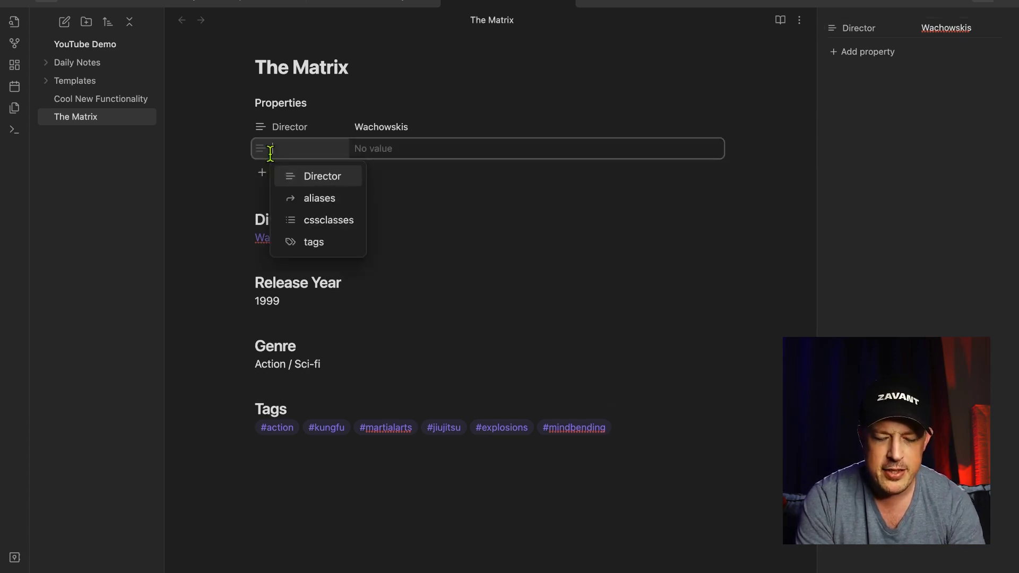
text(Re)
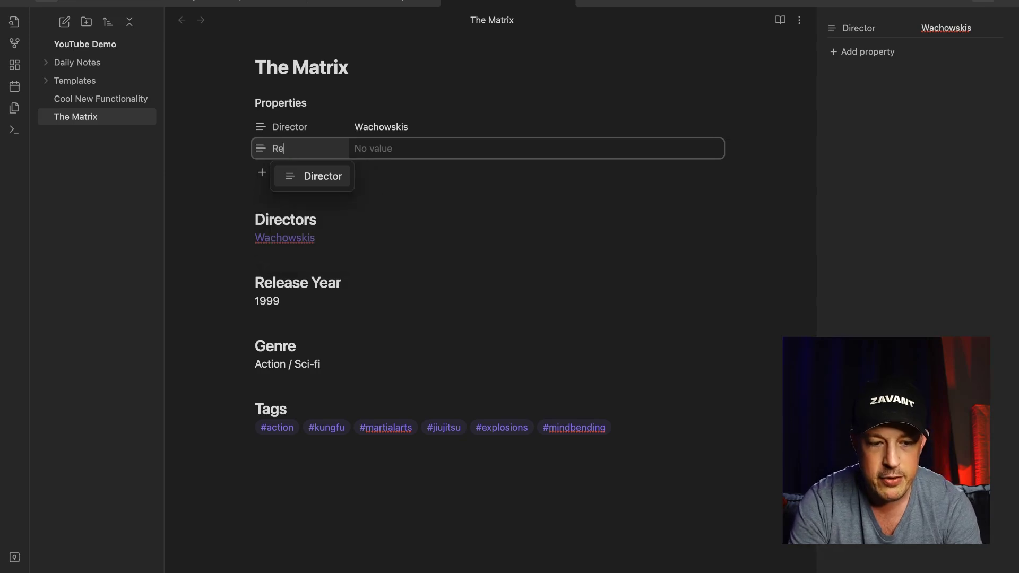
text(lease date)
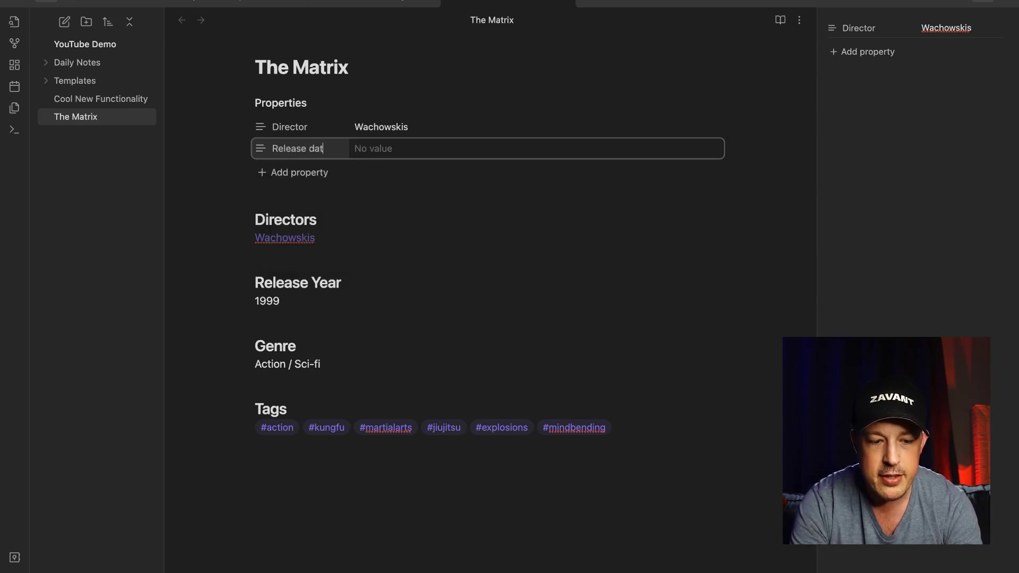
key(Tab)
text(1999)
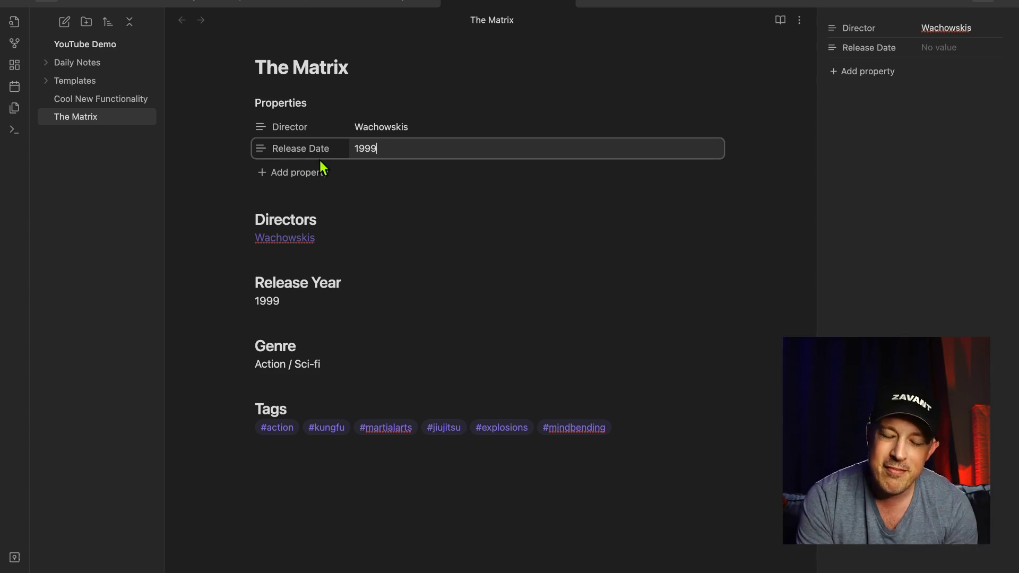
Change the Release Date property's type to Date & time and set its hour to 20.
click(260, 150)
mouse_move(288, 155)
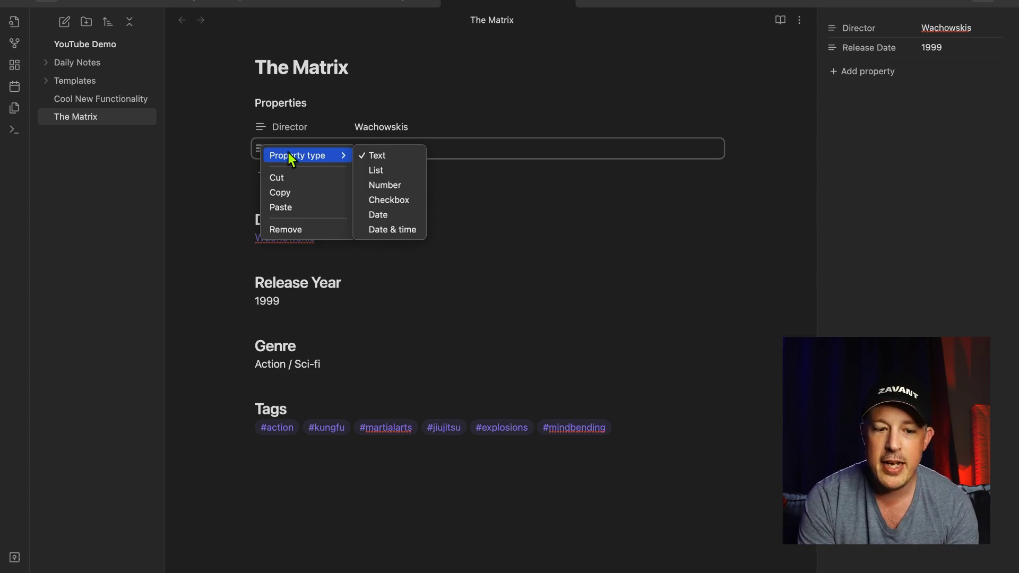
click(392, 229)
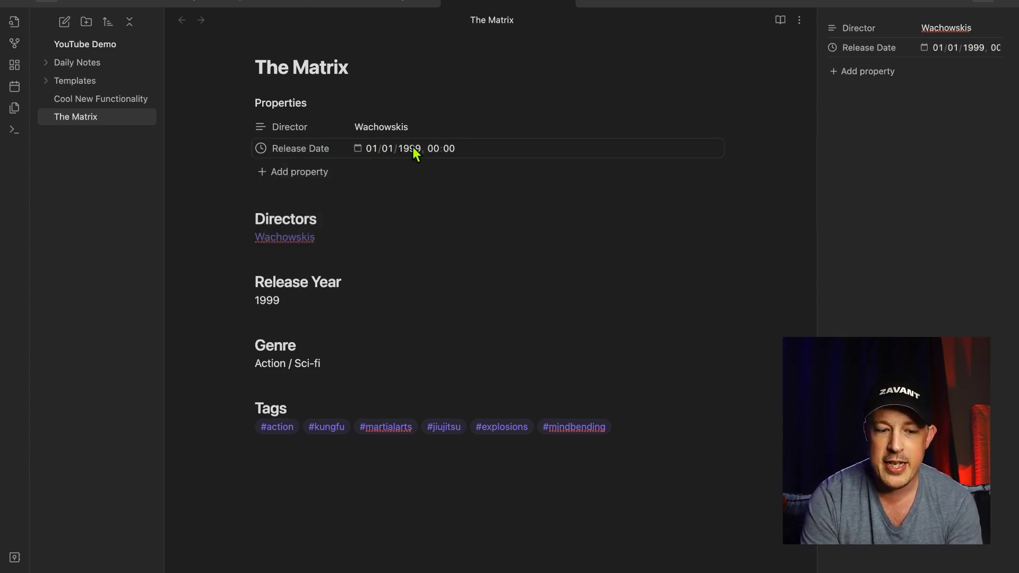
click(449, 148)
click(433, 148)
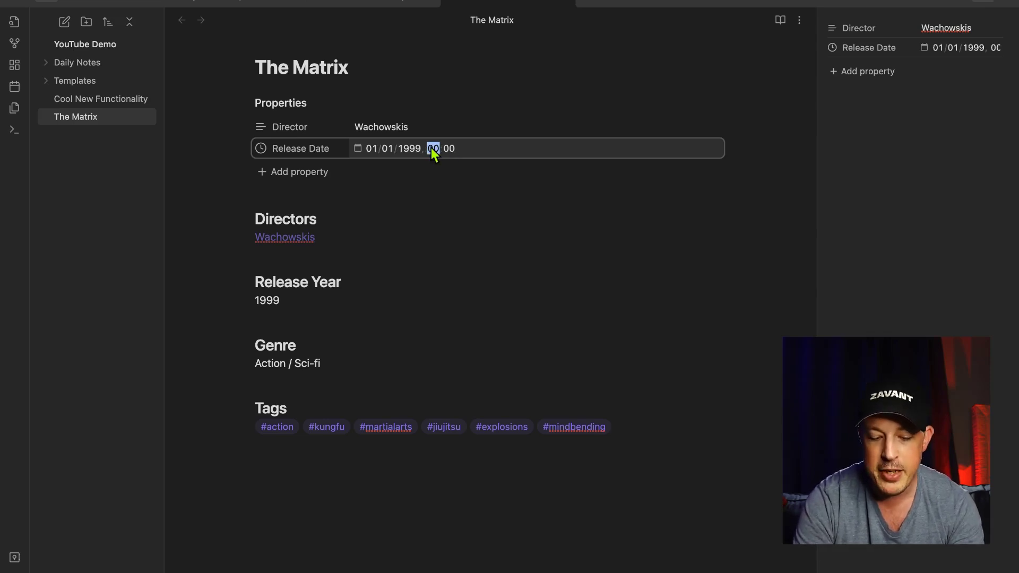
text(20)
click(439, 211)
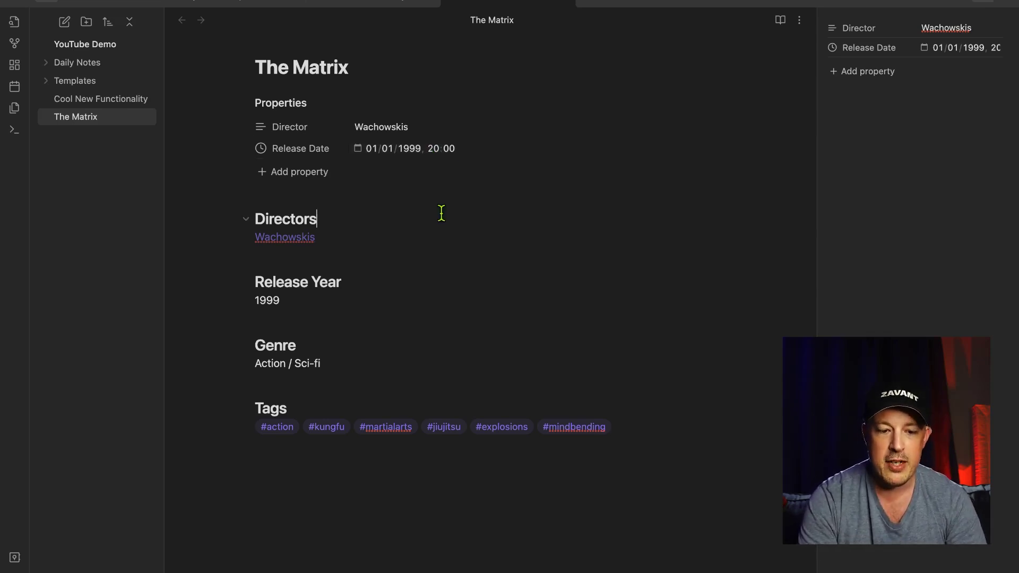
Change the Release Date property's type to Text and replace its value with 1999.
click(264, 149)
mouse_move(288, 157)
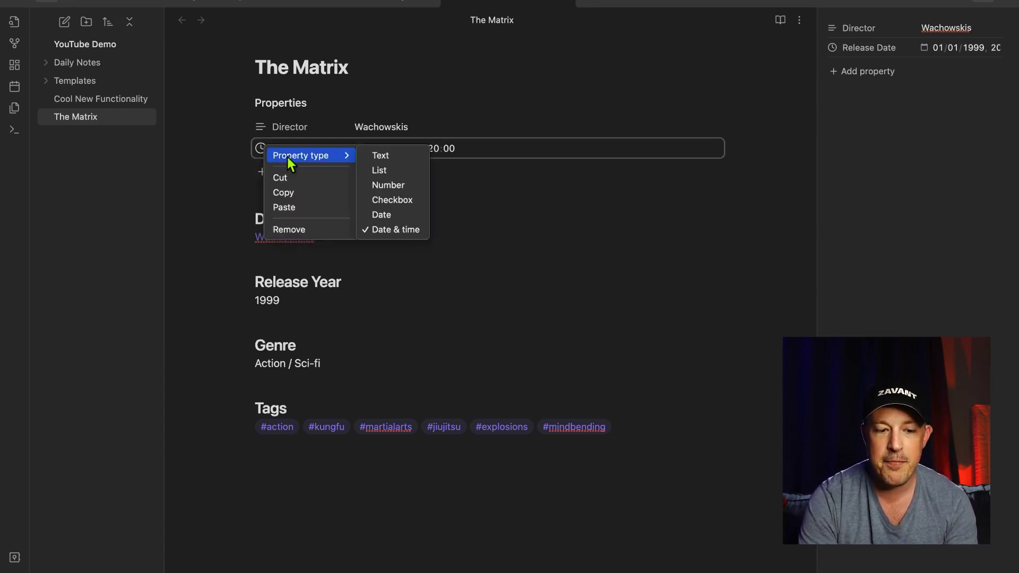
click(384, 157)
triple_click(384, 154)
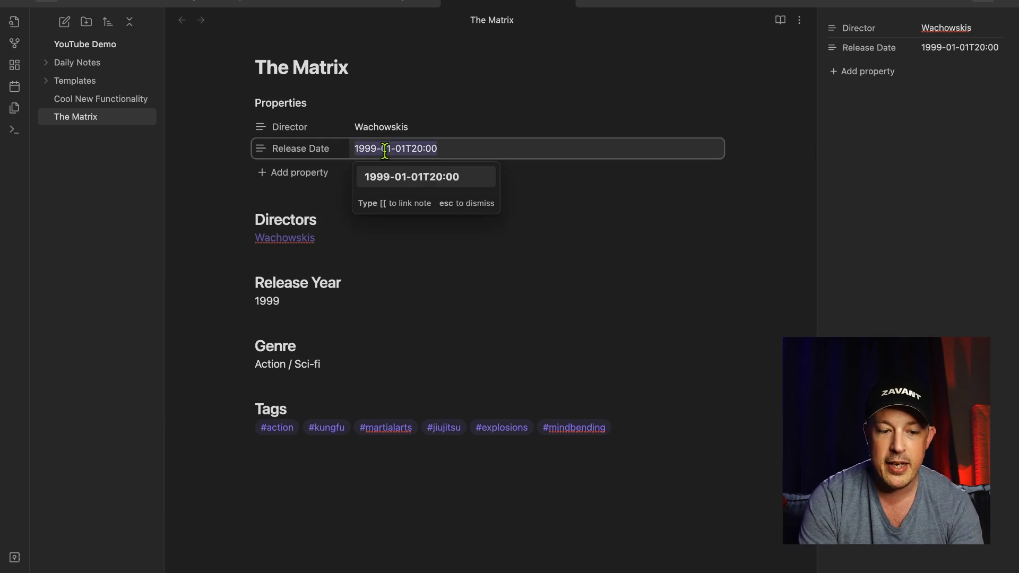
text(1999)
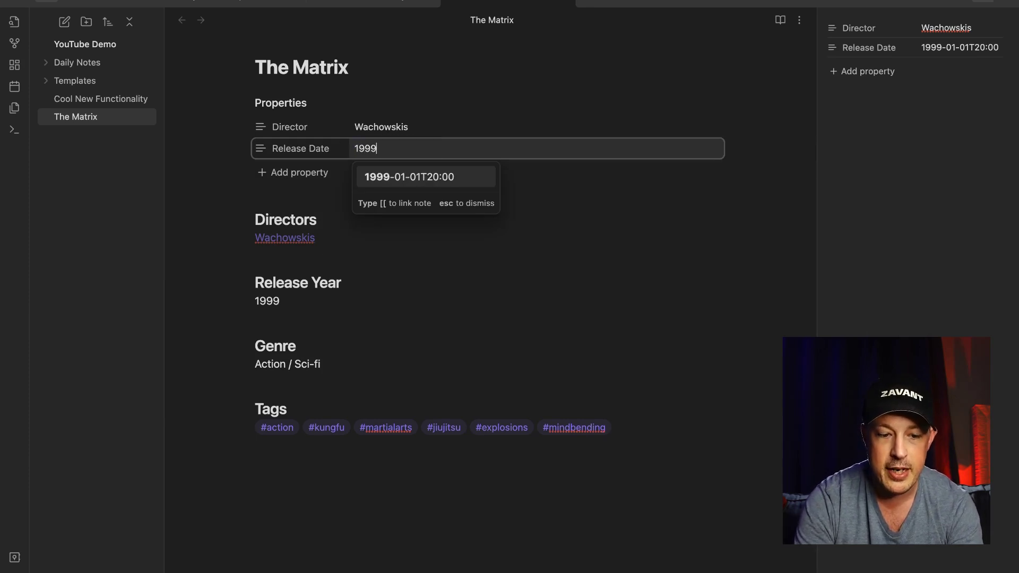
key(Escape)
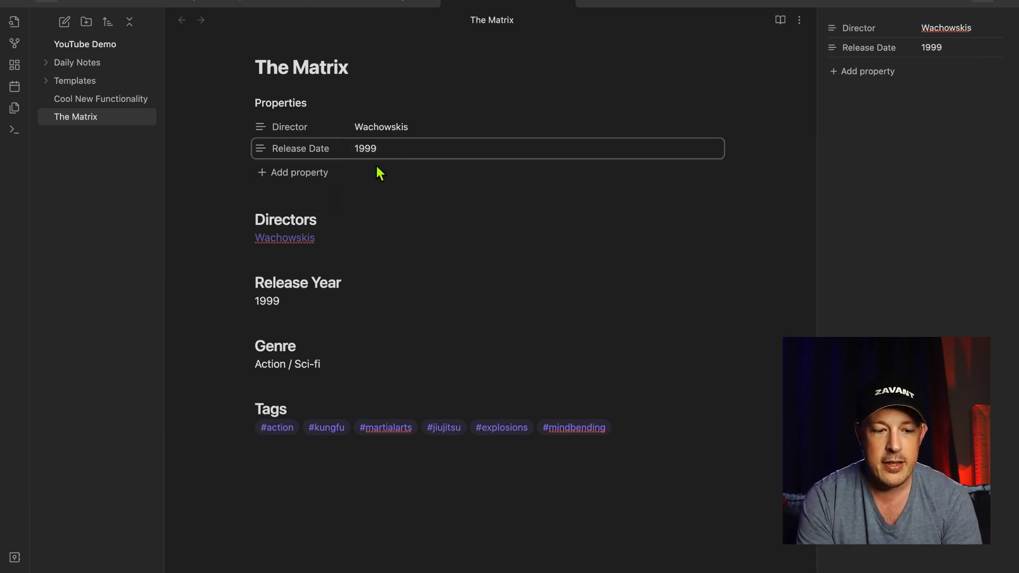
Add a Genre property below Release Date and set its property type to List.
click(297, 173)
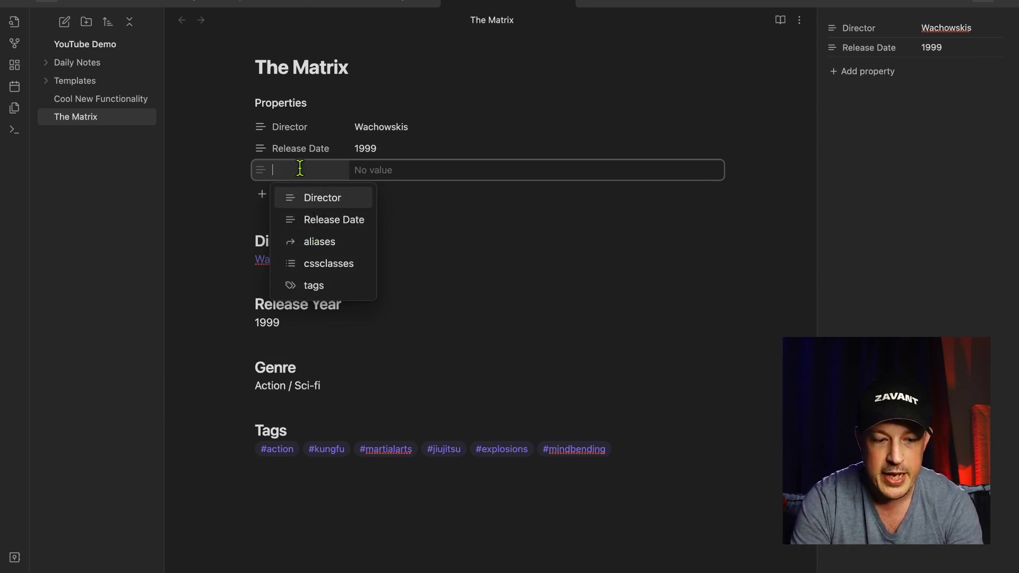
text(Genre)
key(Return)
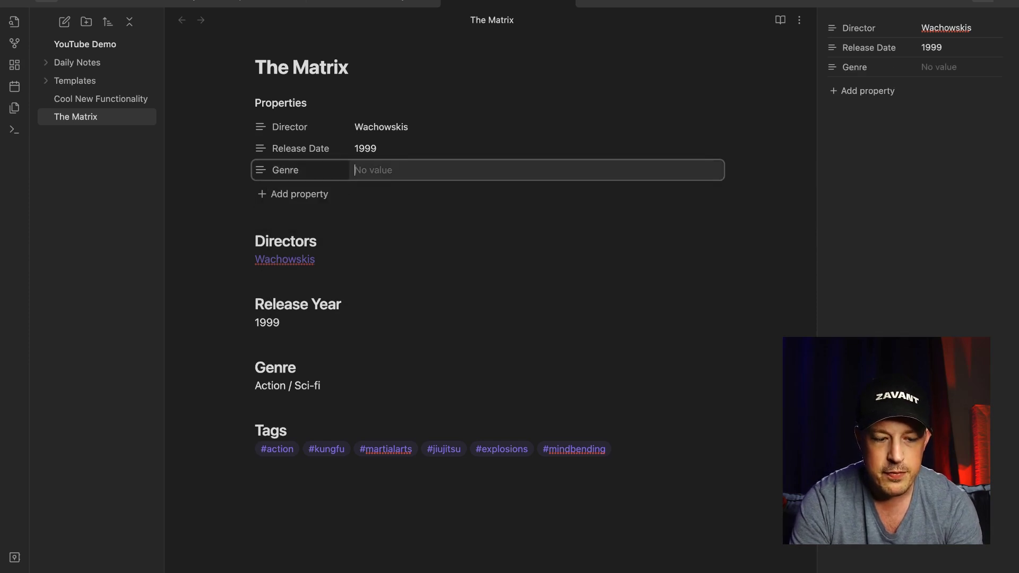
click(261, 171)
mouse_move(284, 179)
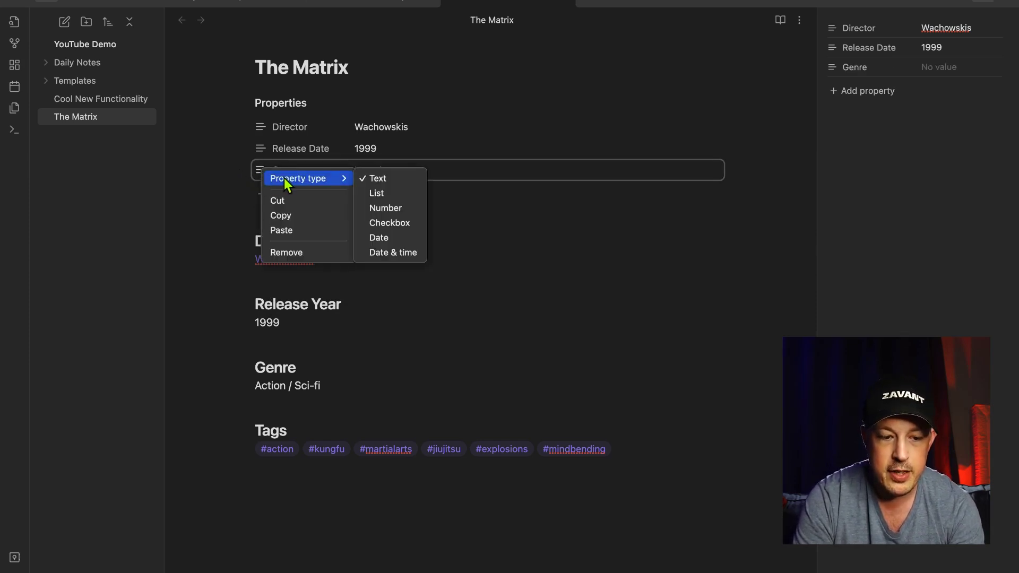
click(393, 194)
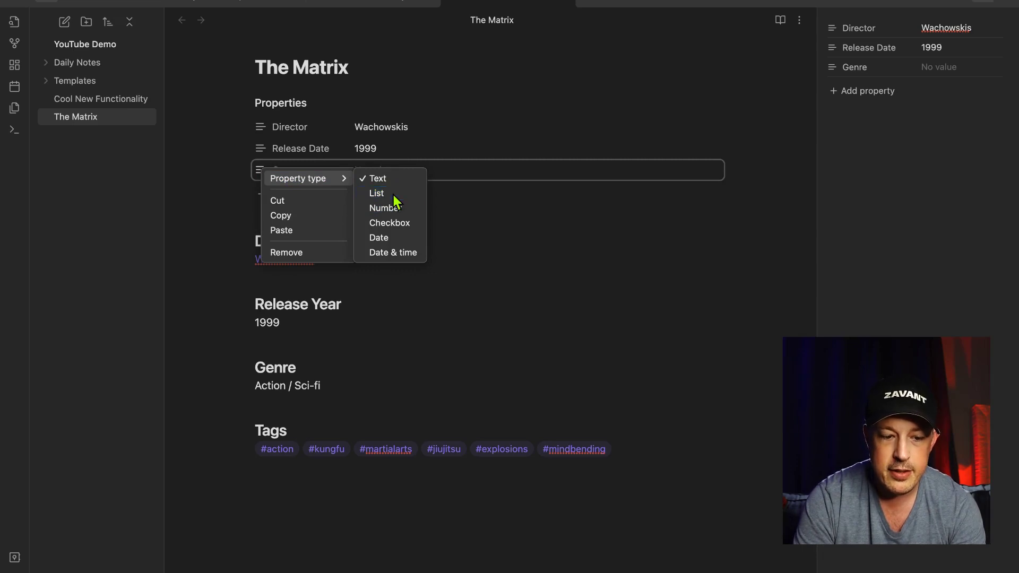
Enter action and sci-fi as two separate list values for the Genre property.
click(407, 170)
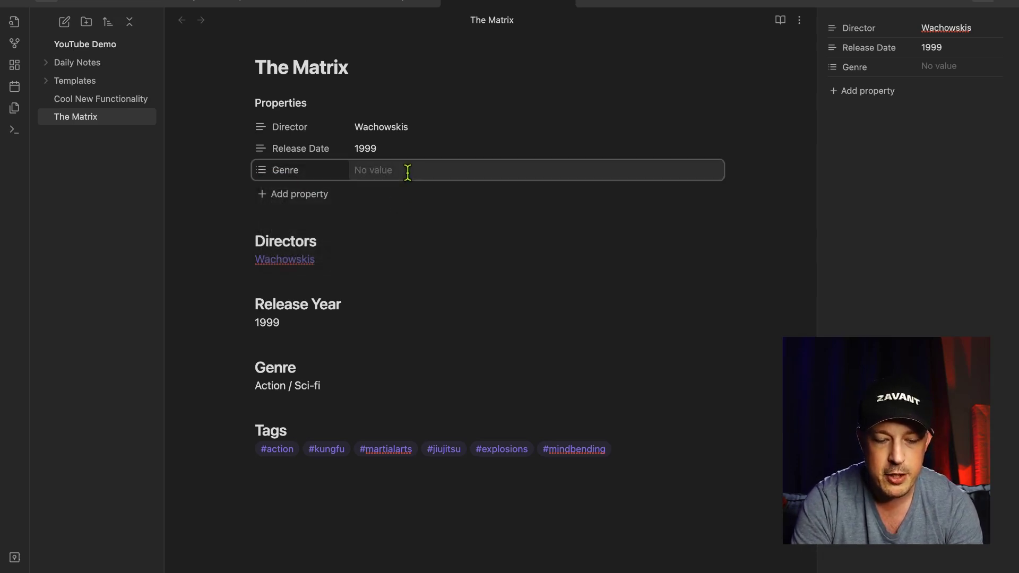
text(actio)
text(n)
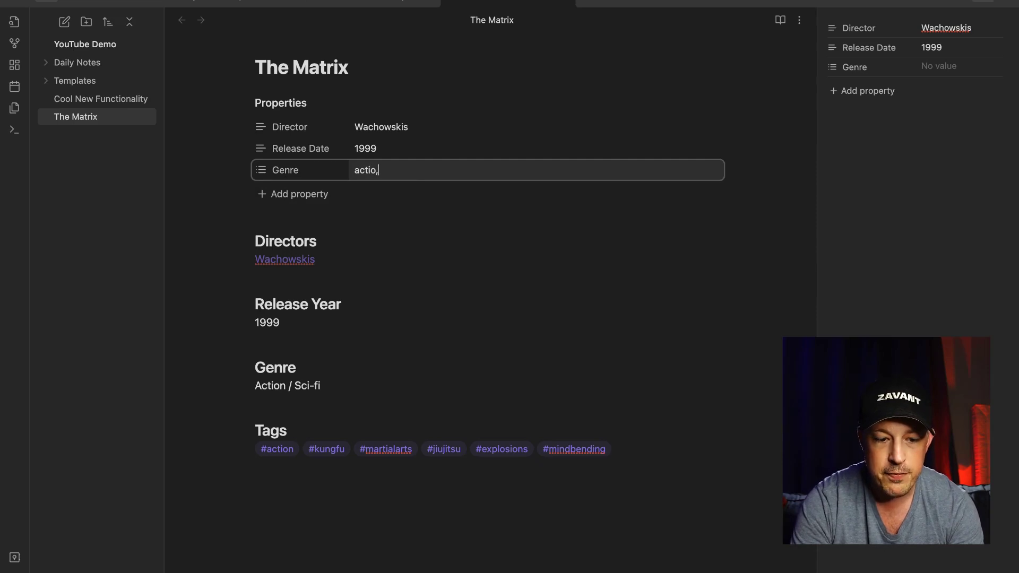
key(Return)
text(sci-fi)
key(Return)
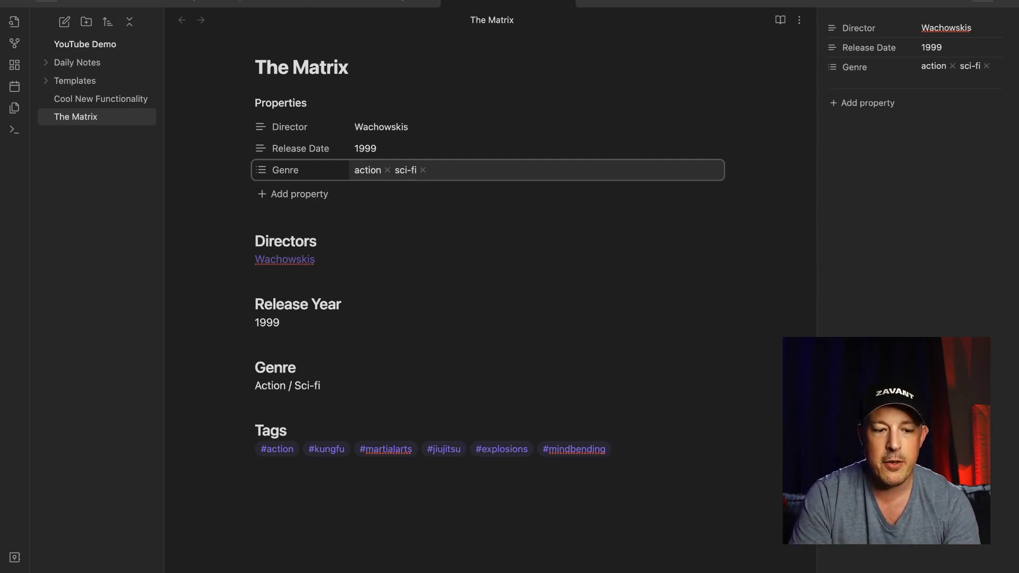
Add a tags property below Genre with the tags action, kungfu, martialarts, jiujitsu, explosions and mindbending.
click(314, 194)
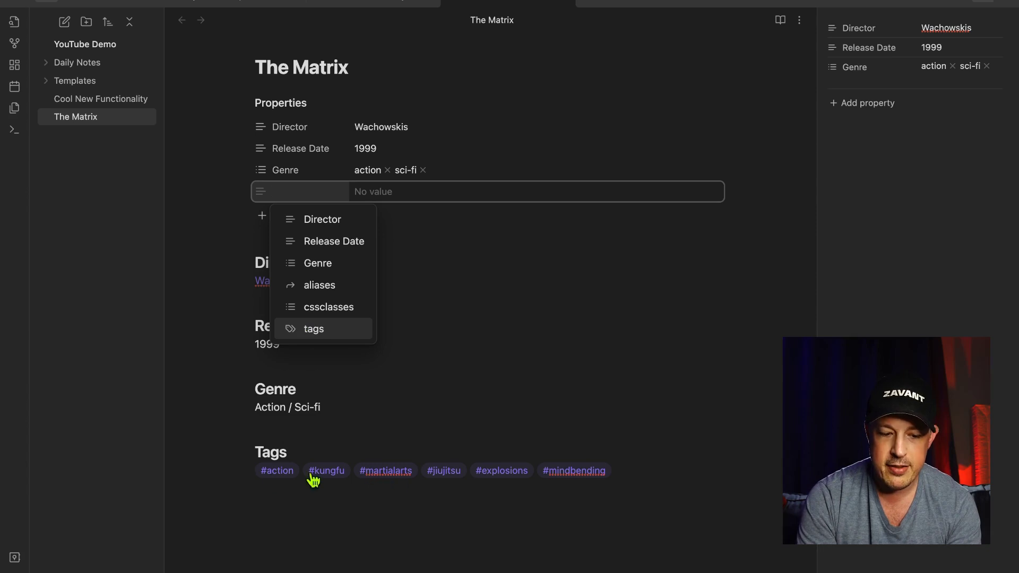
click(340, 331)
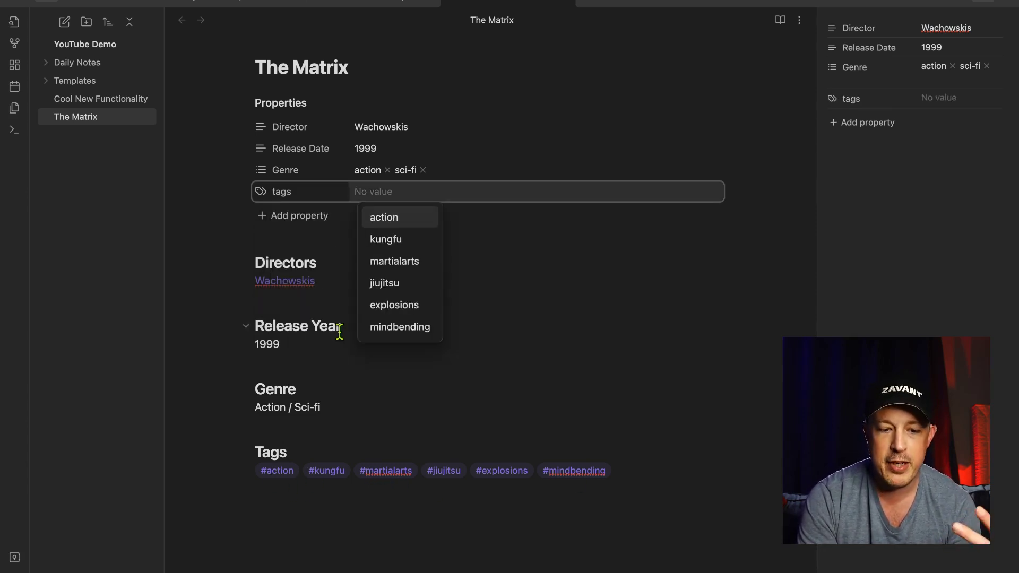
click(399, 219)
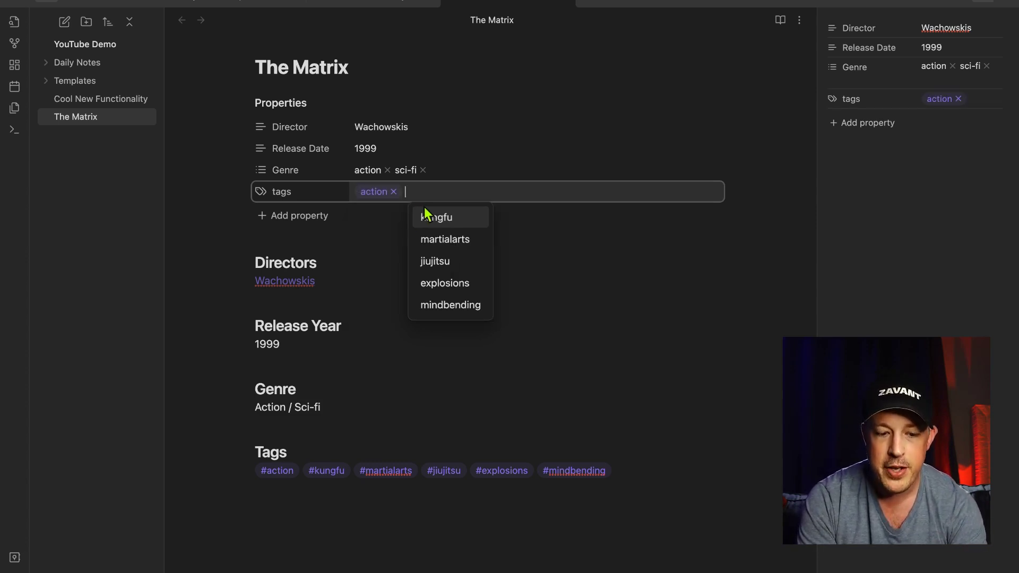
click(428, 217)
click(496, 218)
click(558, 217)
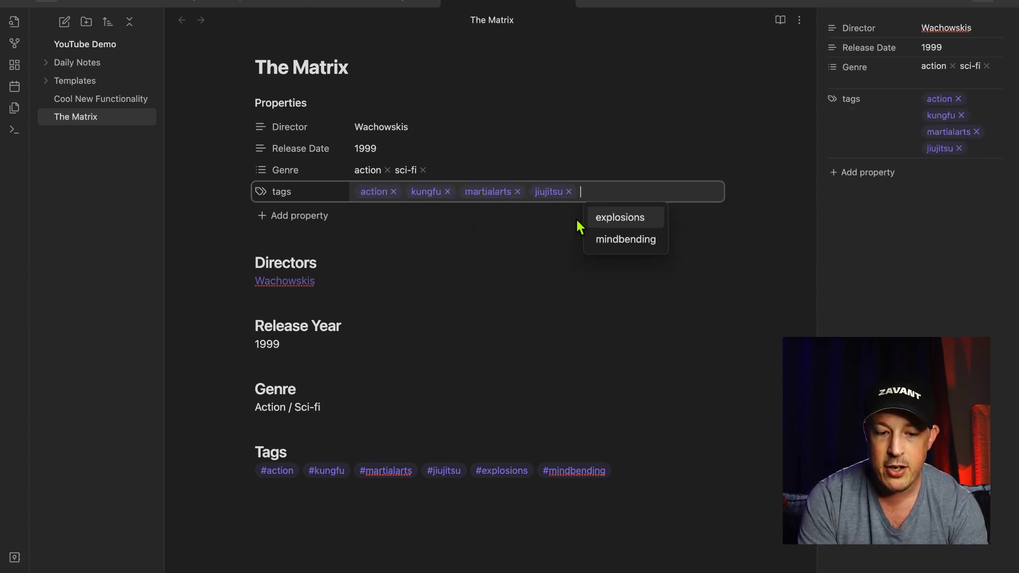
click(610, 219)
click(692, 222)
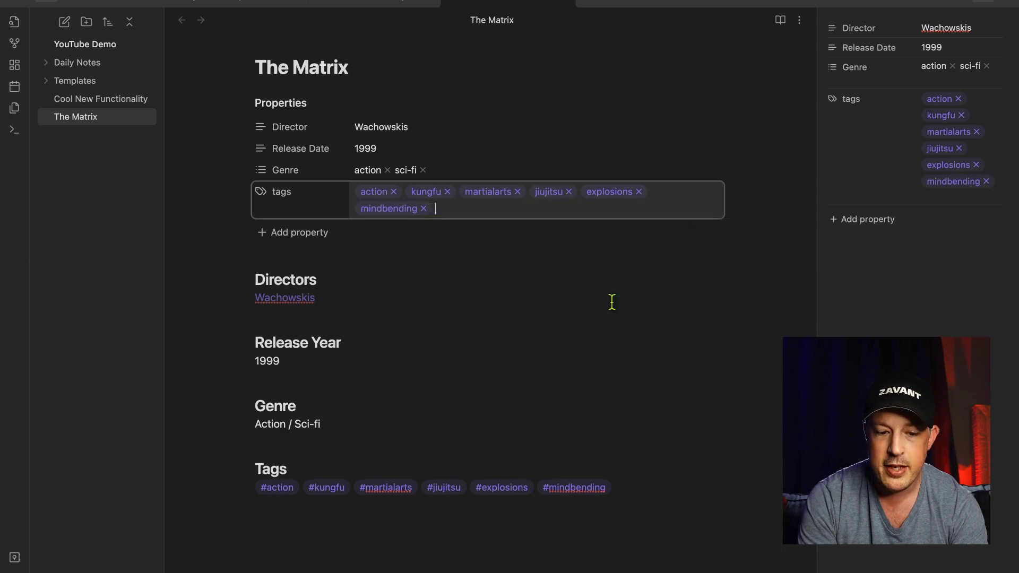
Delete the Directors, Release Year, Genre and Tags headings and their contents from the note body.
click(535, 374)
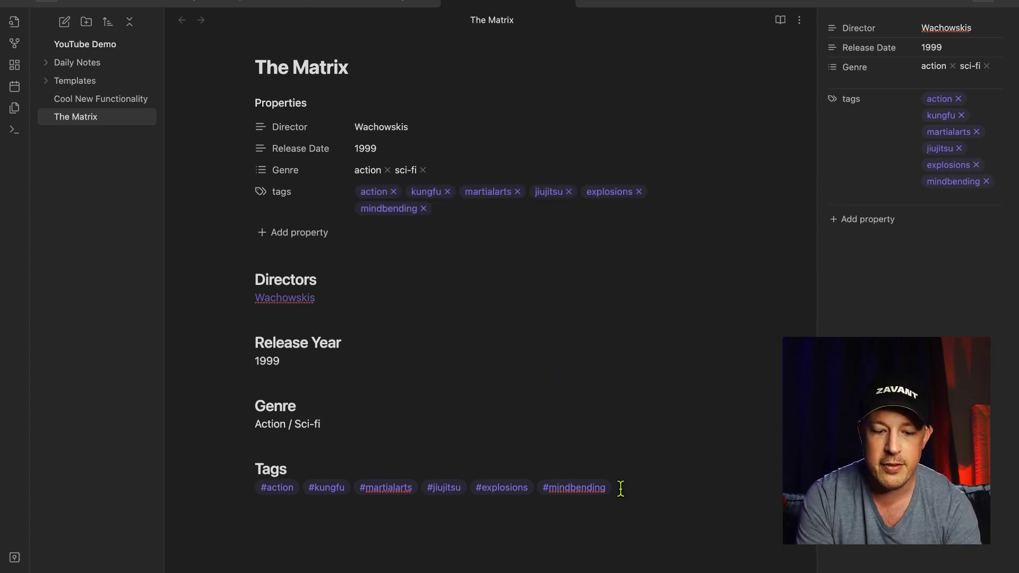
drag(616, 487, 222, 275)
key(BackSpace)
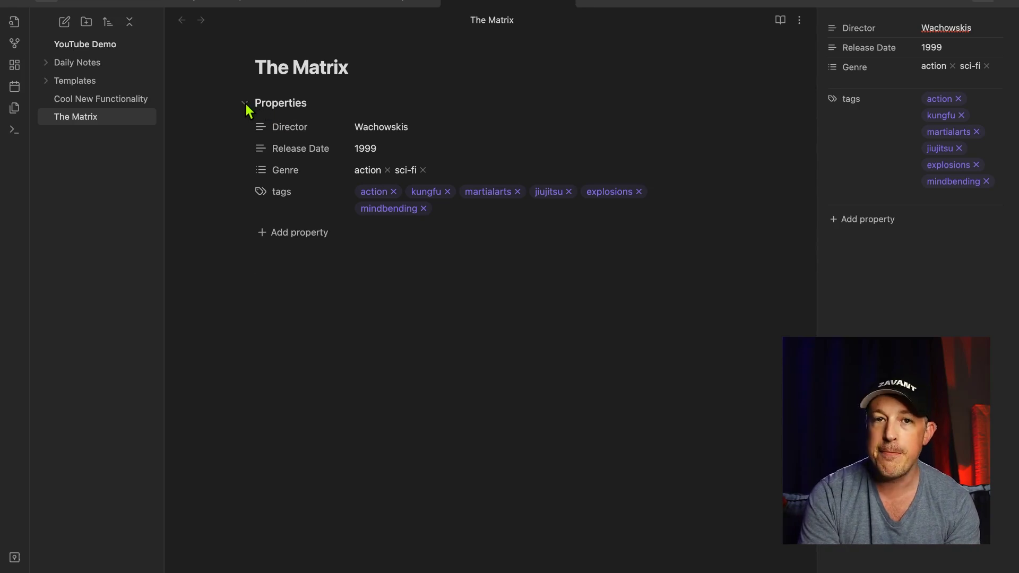
Collapse and re-expand the Properties section of The Matrix note, and view the note in source mode.
click(245, 104)
click(246, 104)
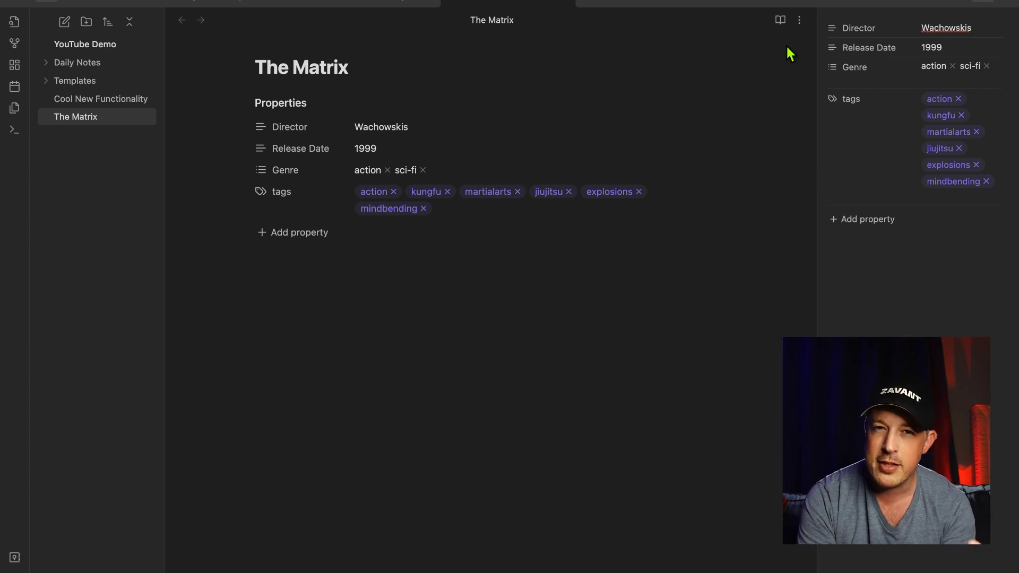
click(799, 21)
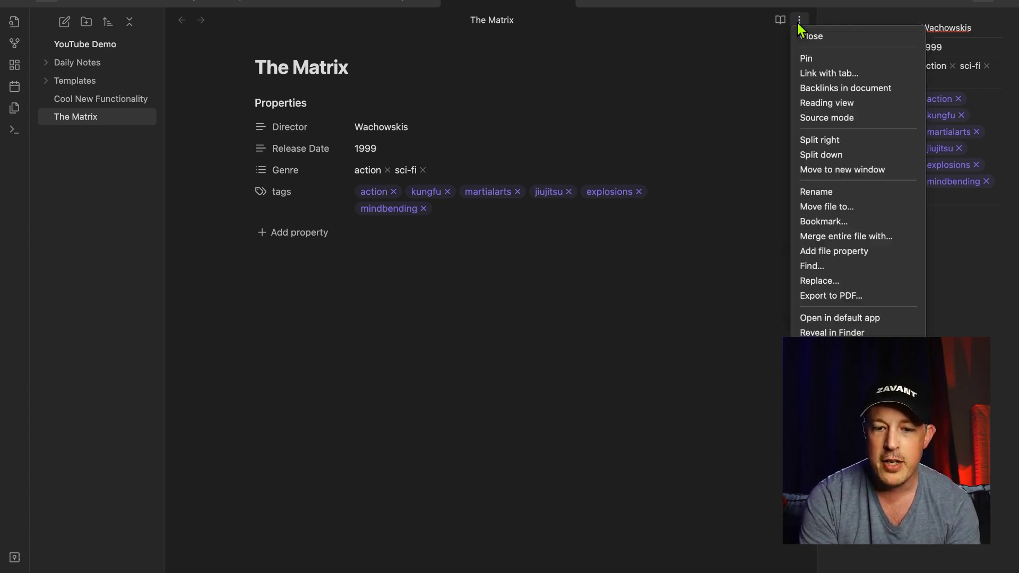
click(823, 121)
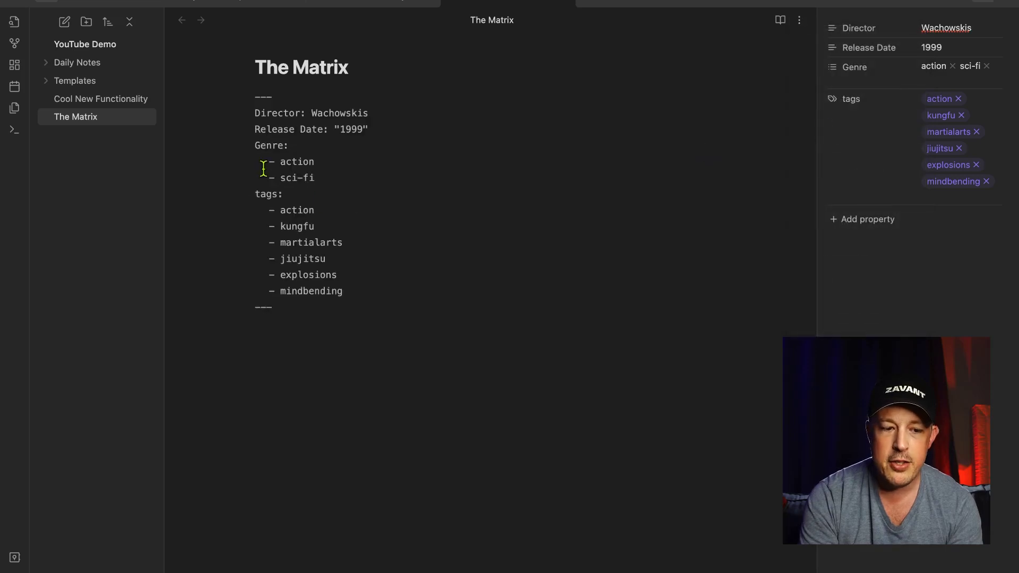
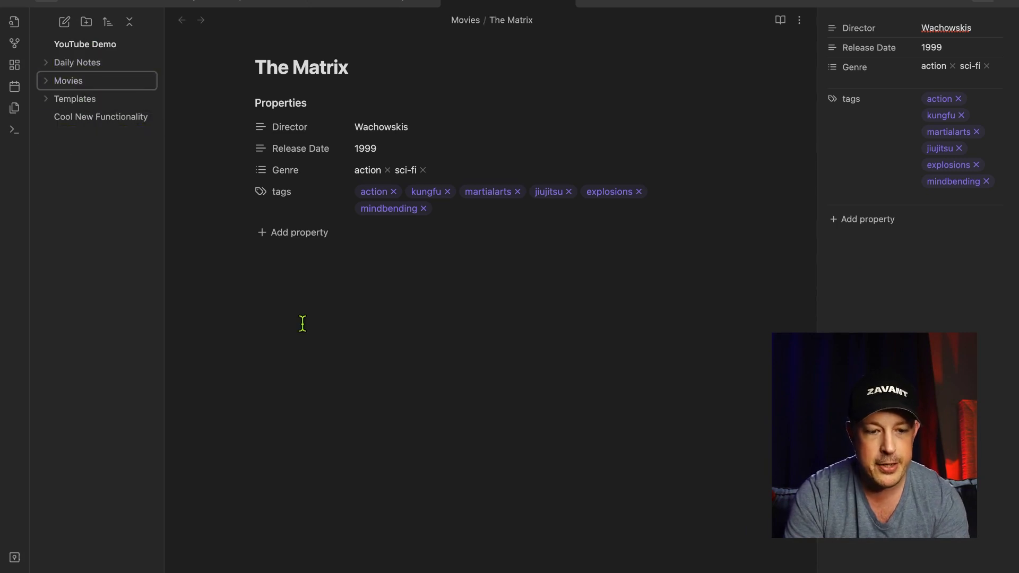
Review the installed community plugins and the Dataview plugin's settings, and return to the note.
click(14, 557)
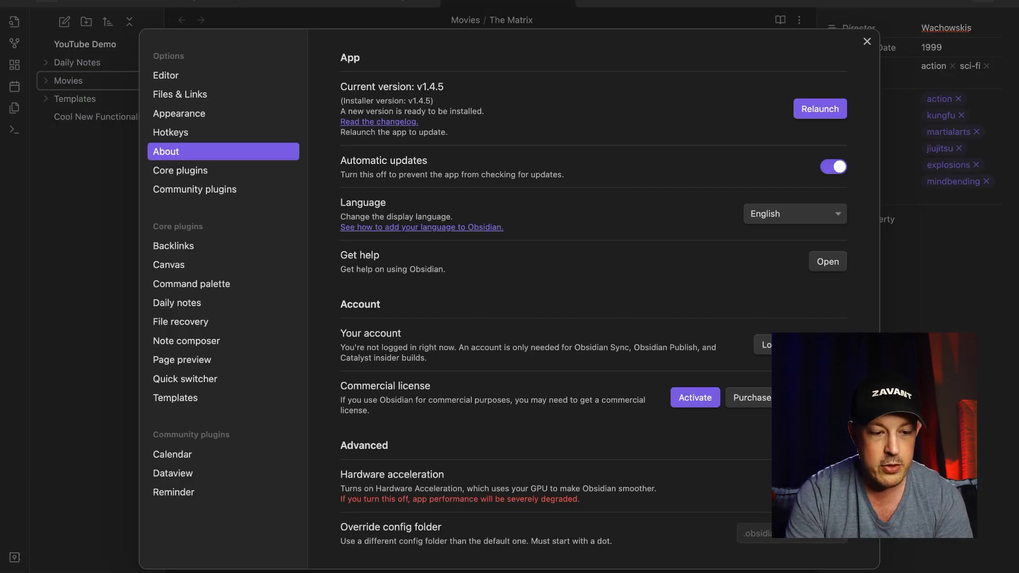
click(212, 194)
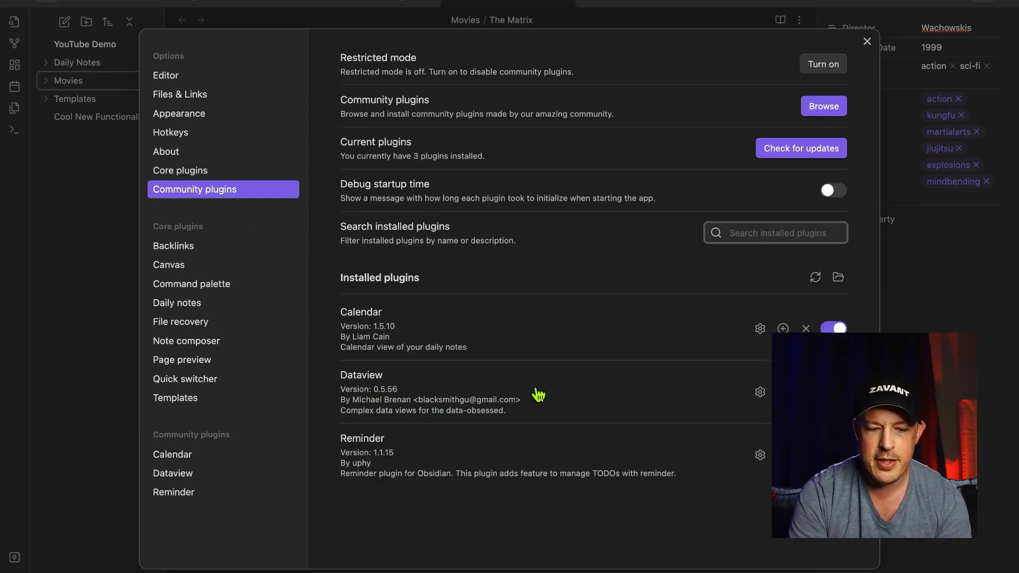
click(760, 392)
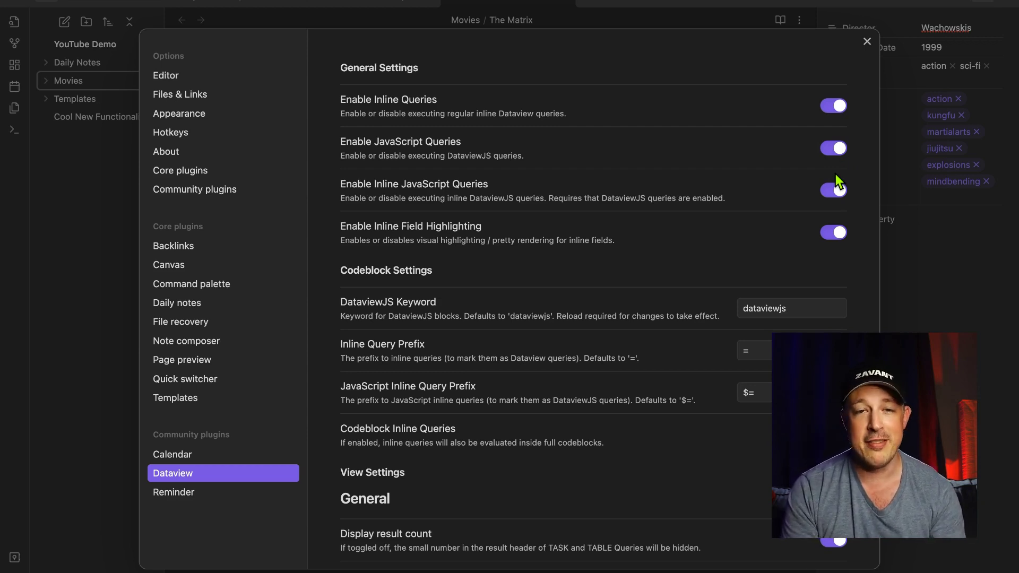
click(867, 41)
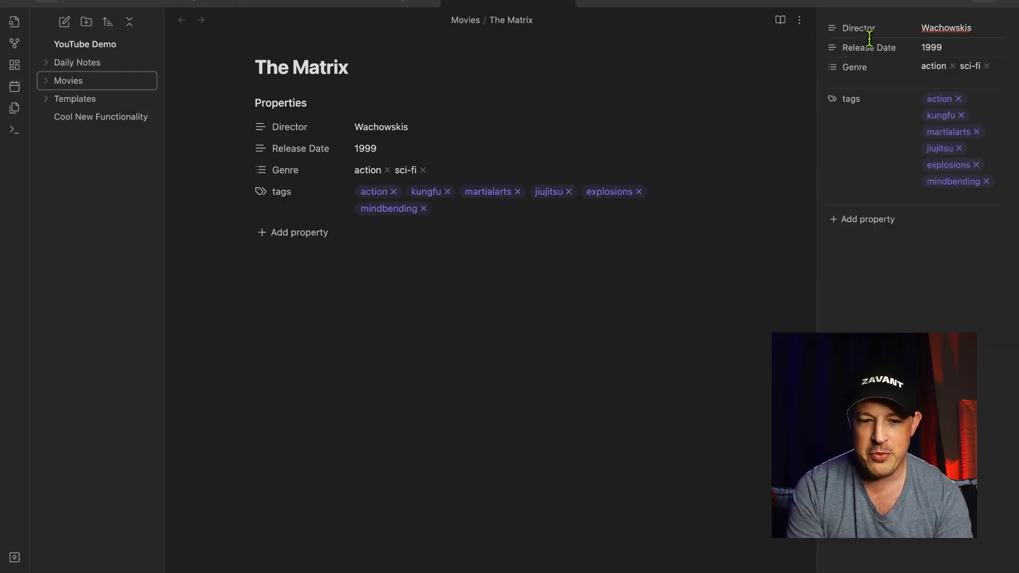
Create a new note in a new tab and title it DataView Example.
click(590, 3)
key(super+n)
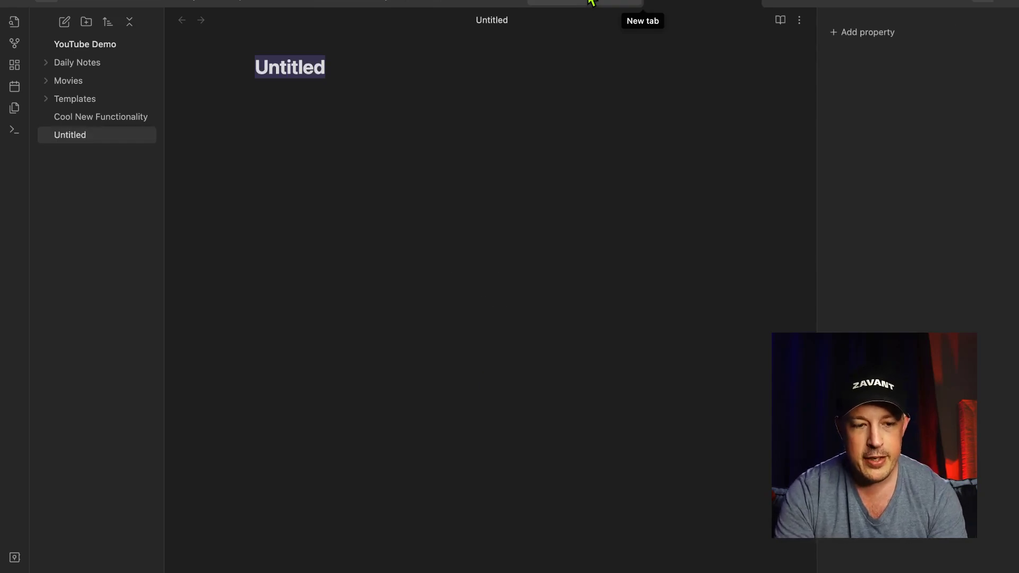
text(E)
key(BackSpace)
text(DataVi)
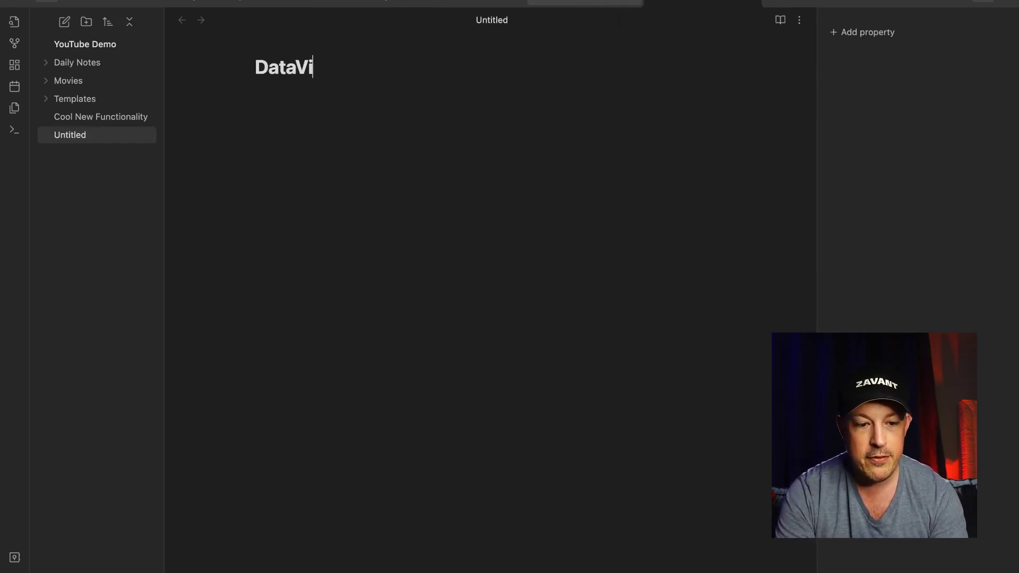
text(ew Example)
key(Return)
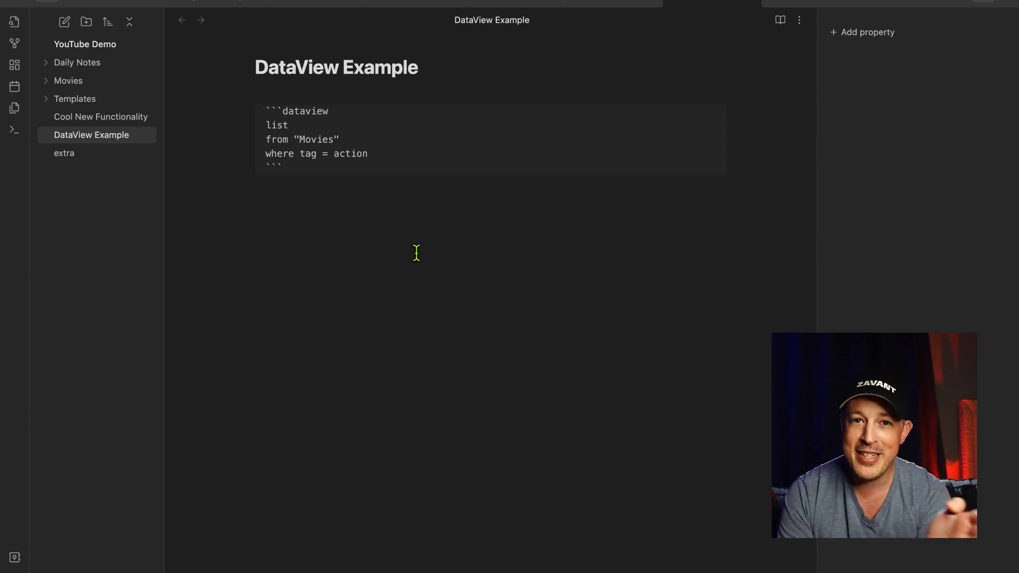
Examine the dataview query line by line: the list type, the Movies source folder and the tag = action condition.
double_click(307, 112)
double_click(278, 124)
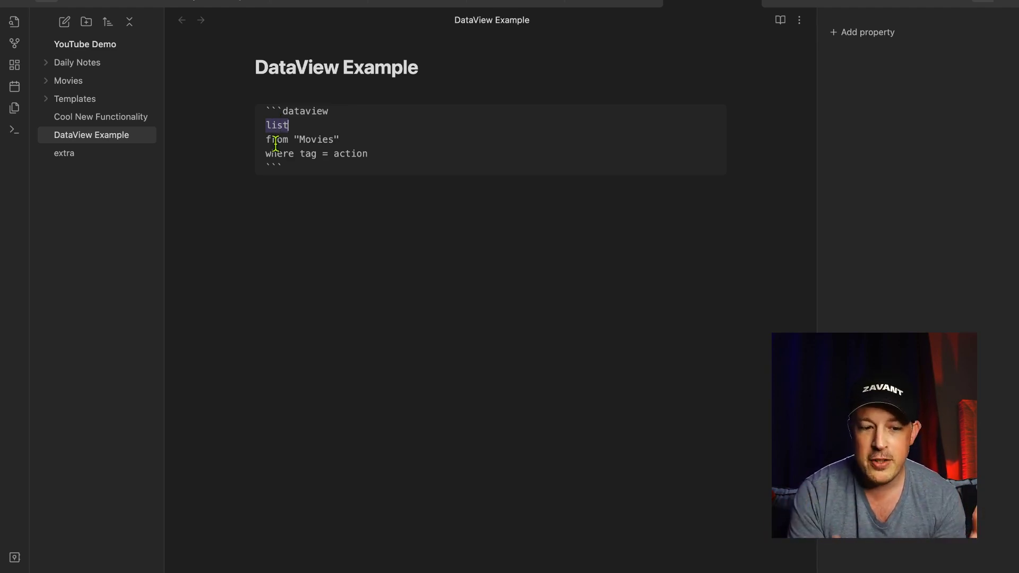
double_click(275, 140)
click(305, 141)
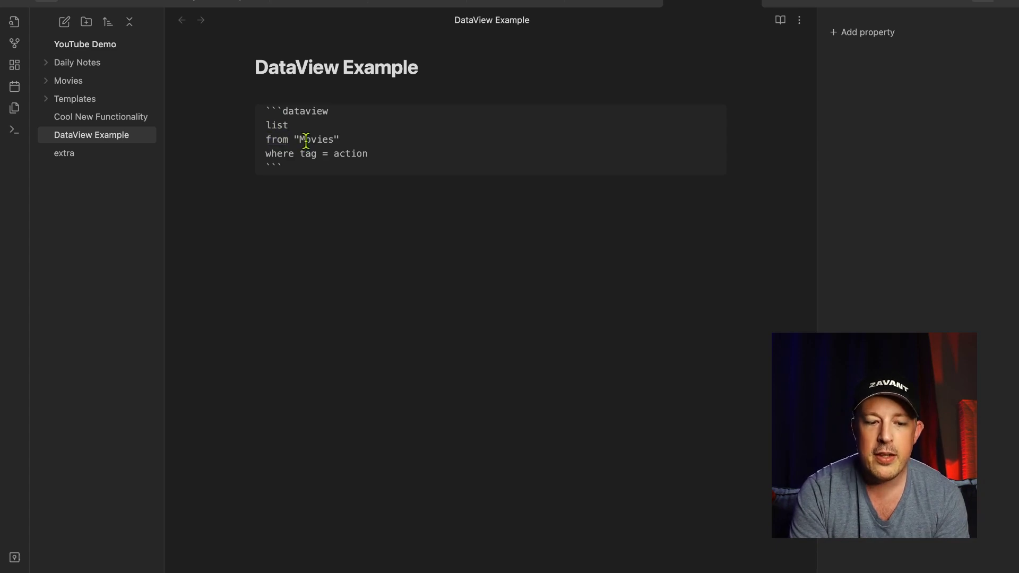
double_click(306, 140)
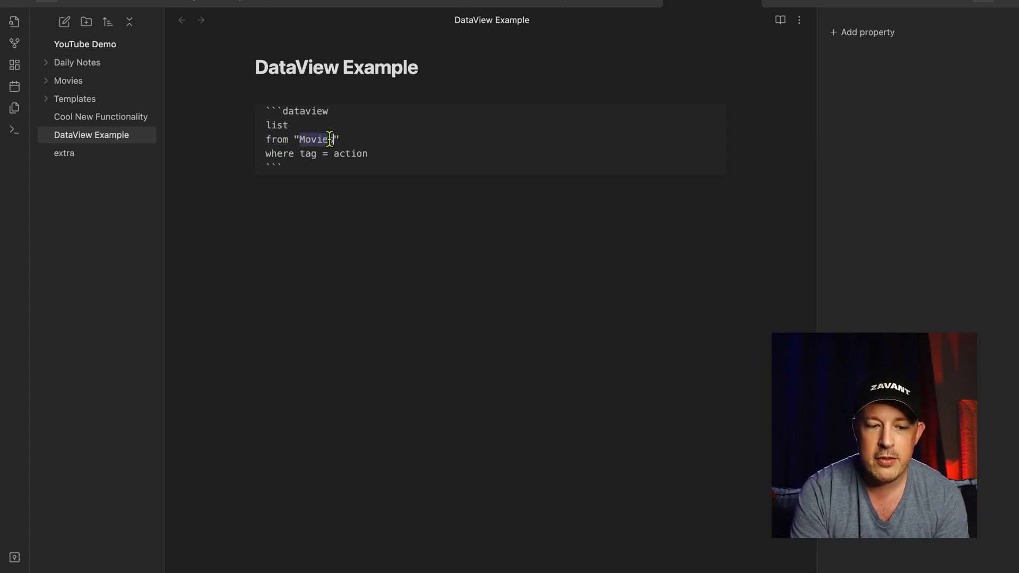
click(290, 139)
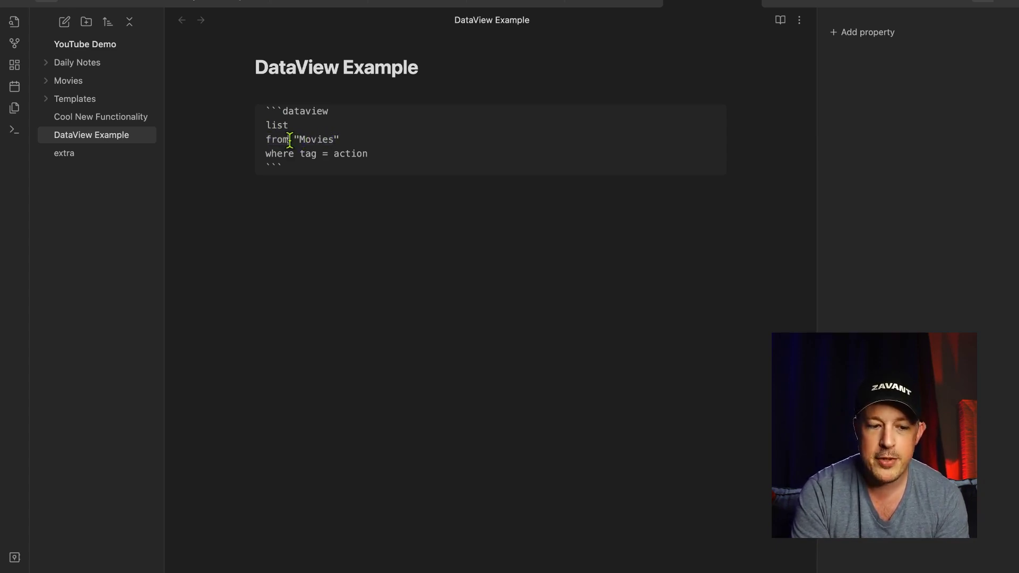
double_click(277, 139)
double_click(310, 139)
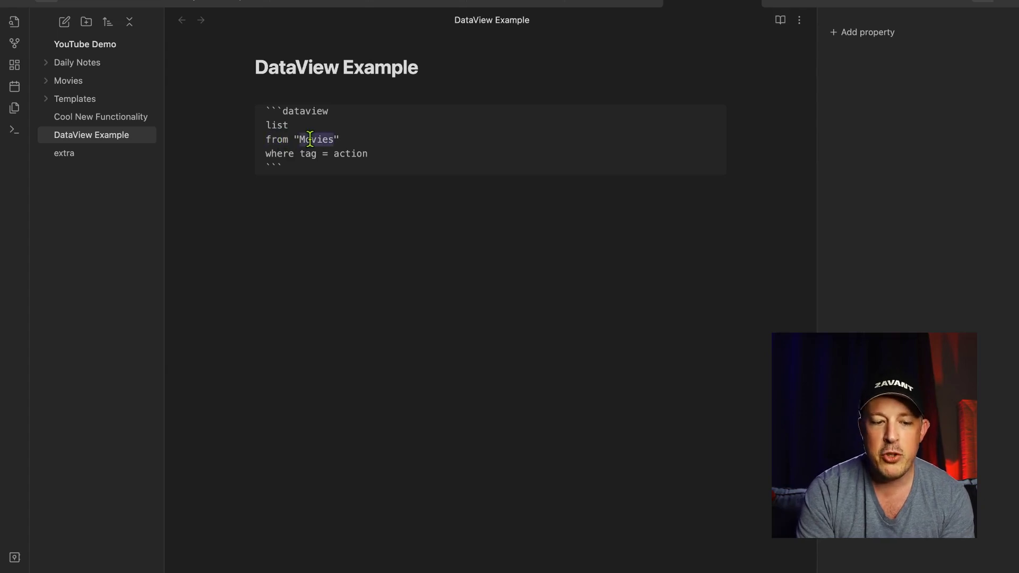
click(311, 139)
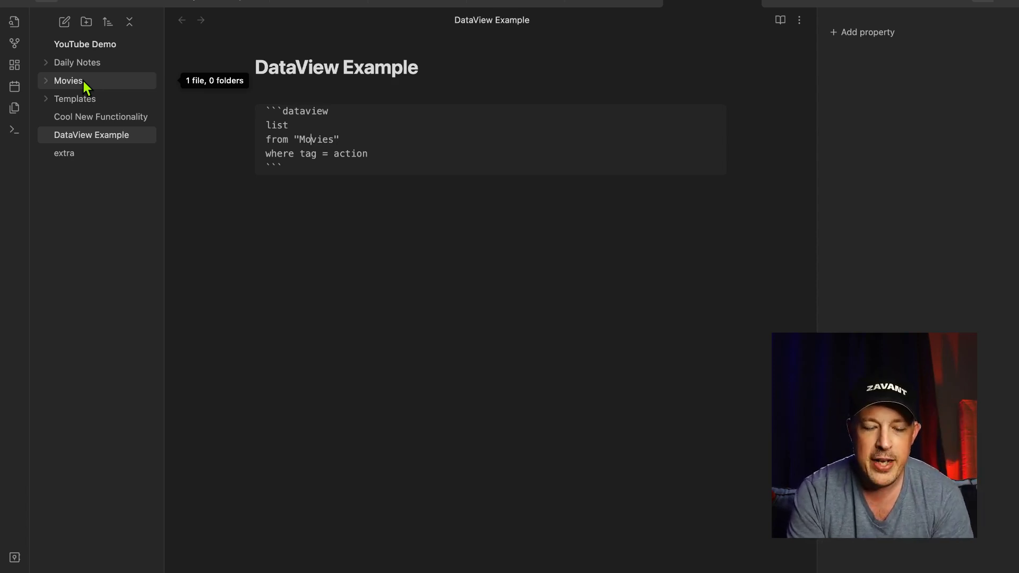
double_click(307, 154)
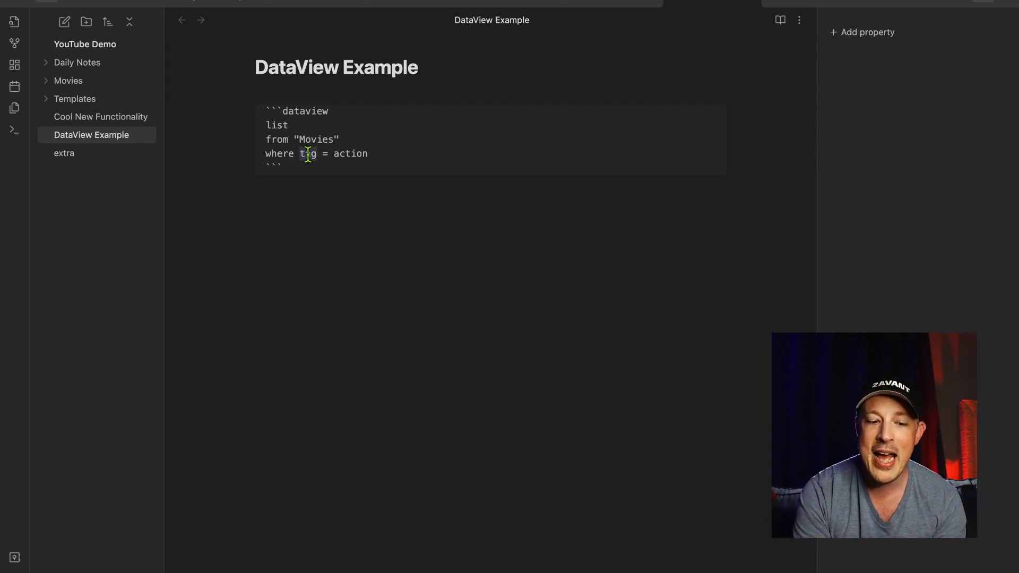
click(323, 157)
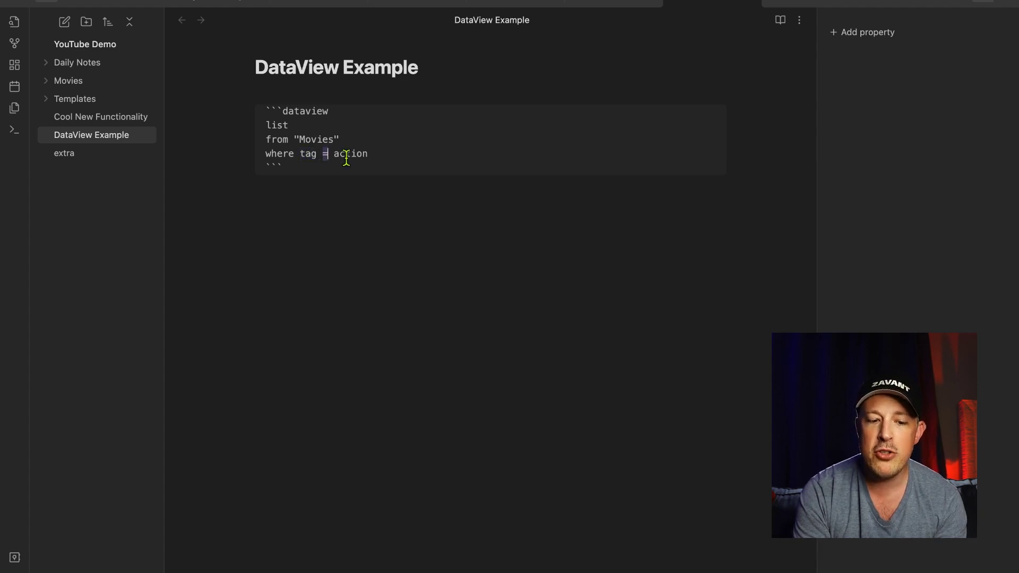
double_click(346, 155)
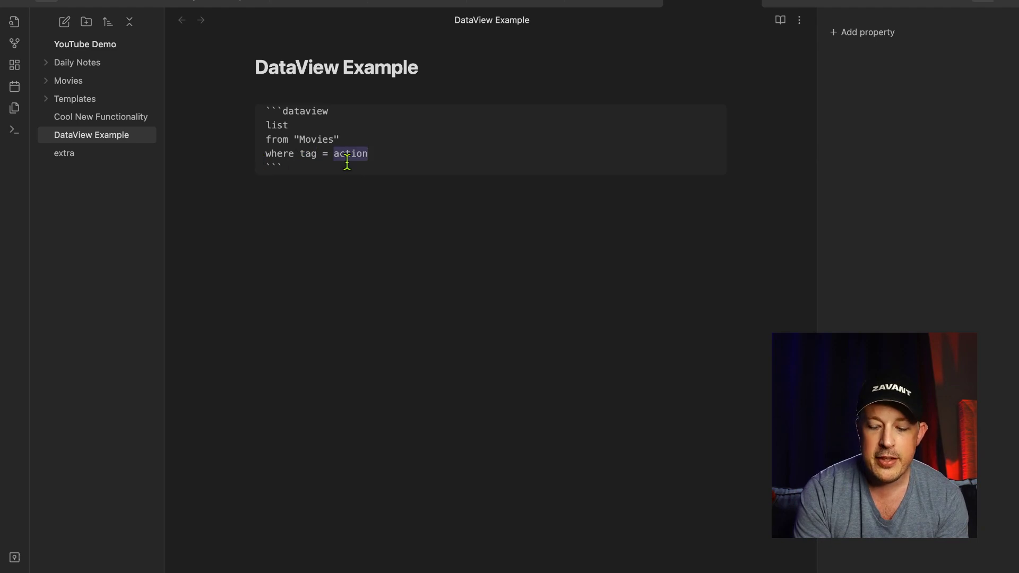
Insert an empty line after the query's where clause and leave the code block so the query renders.
key(Right)
key(Return)
key(Down)
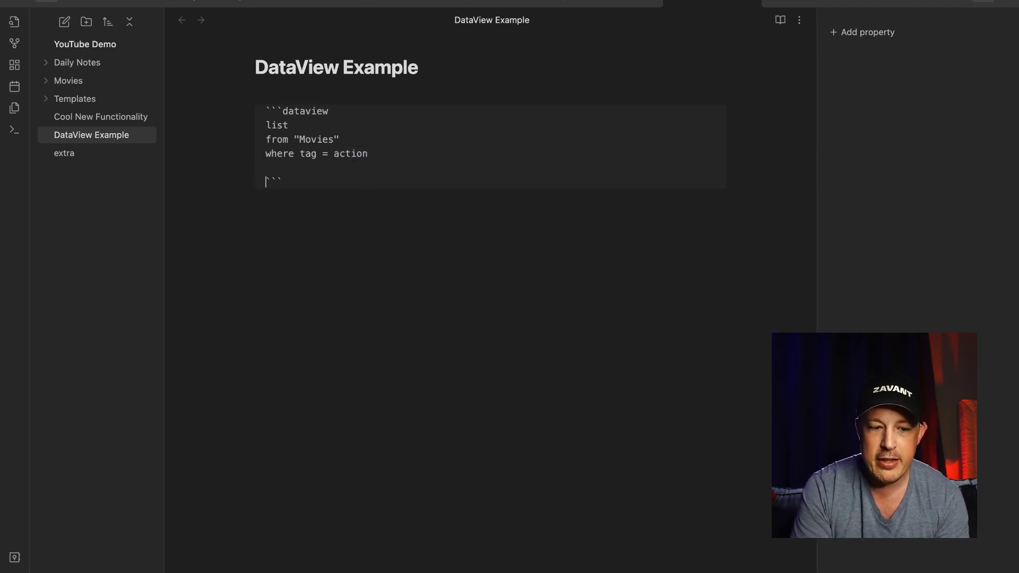
key(Right)
key(Right)
key(Right)
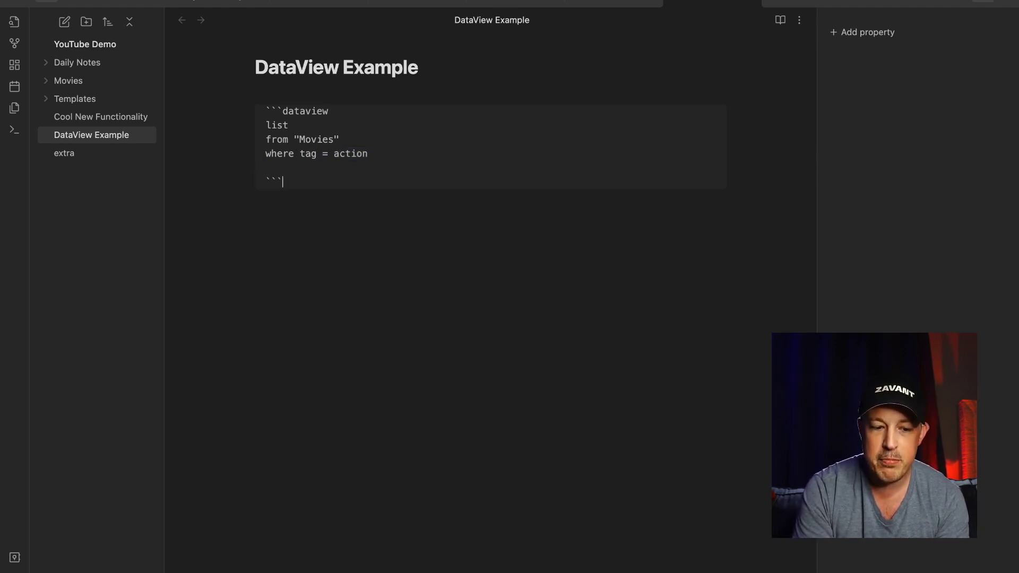
key(Return)
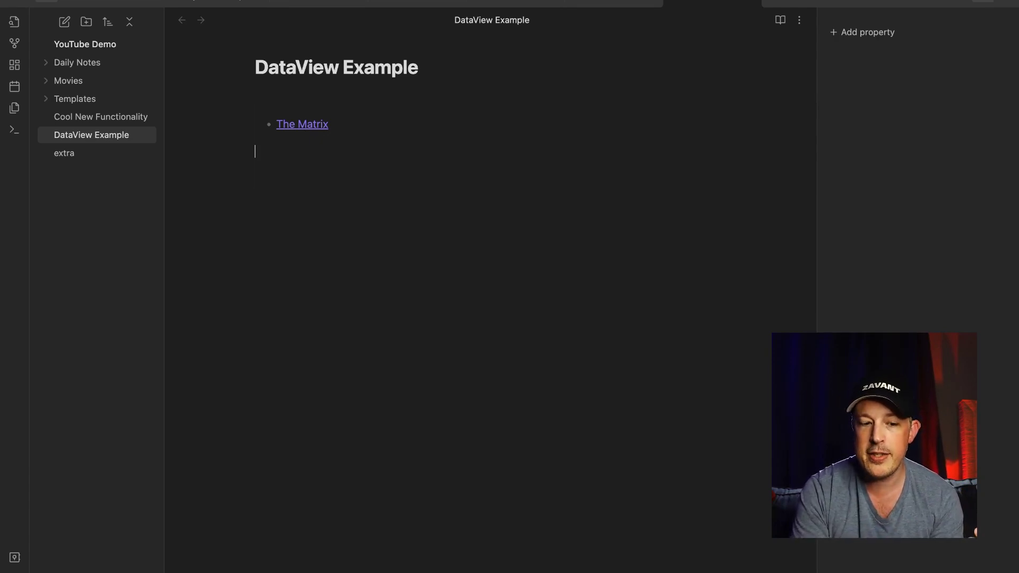
Expand the Movies folder and open The Matrix note.
key(Up)
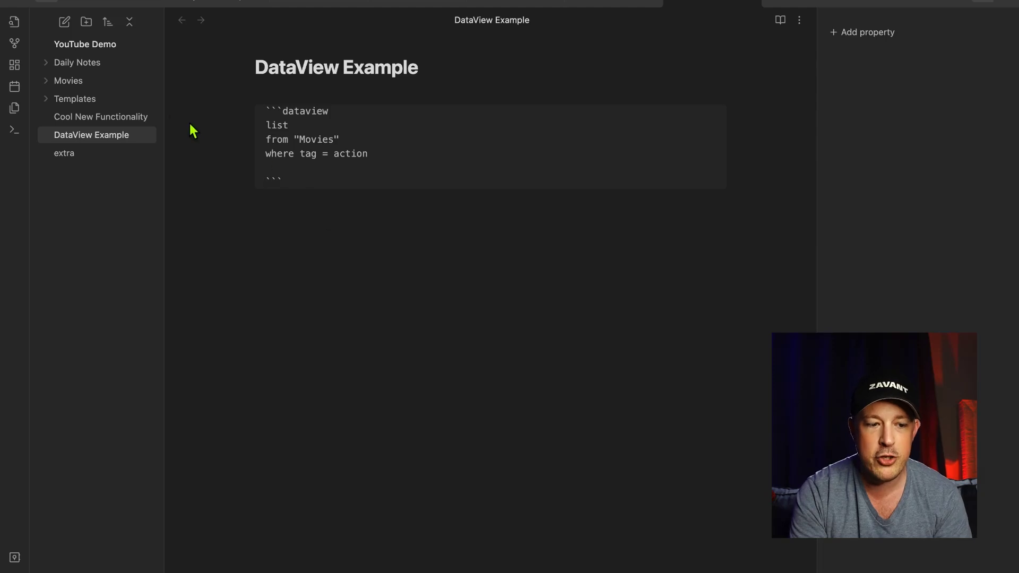
click(93, 82)
right_click(91, 81)
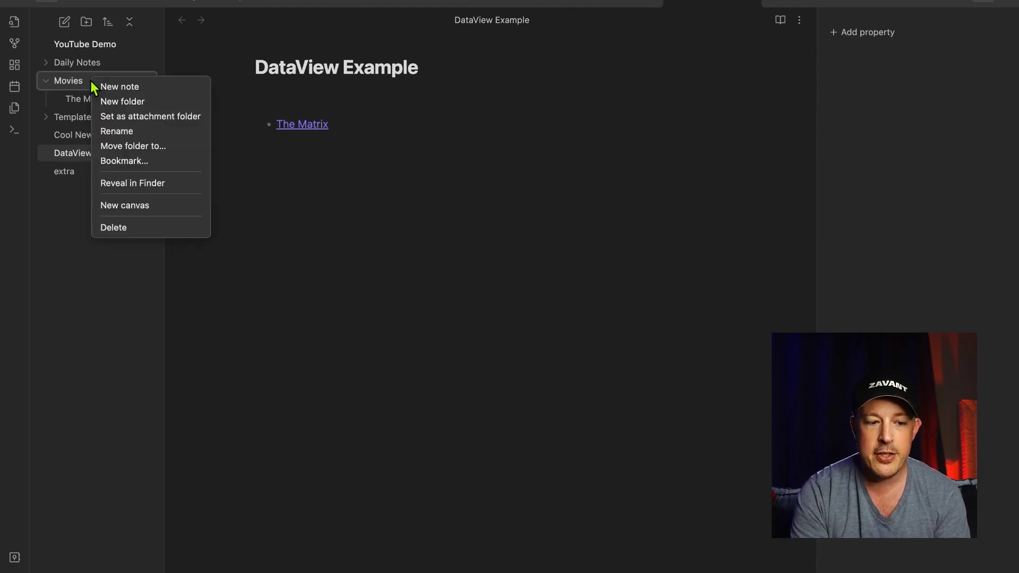
click(67, 99)
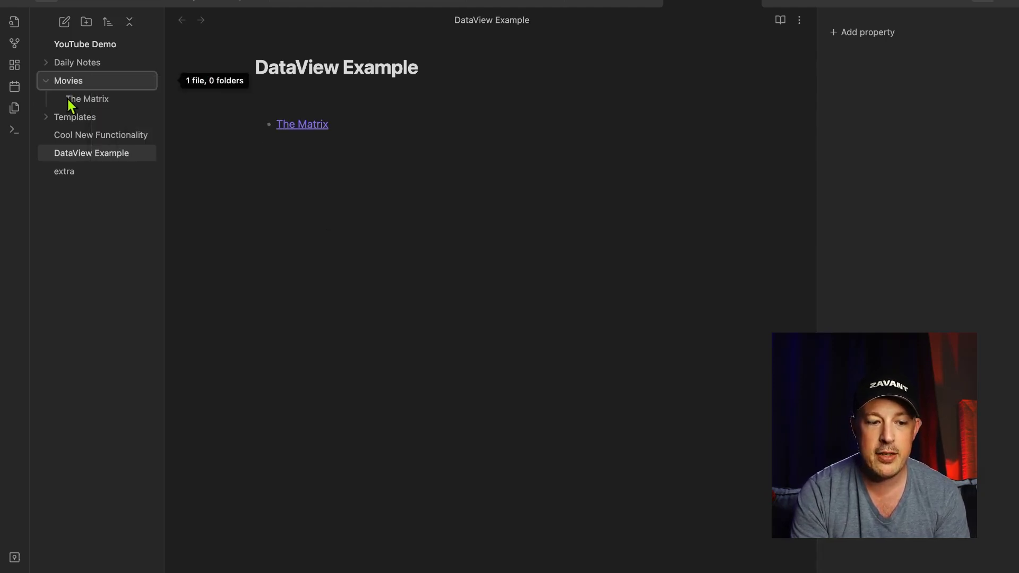
click(68, 99)
right_click(69, 99)
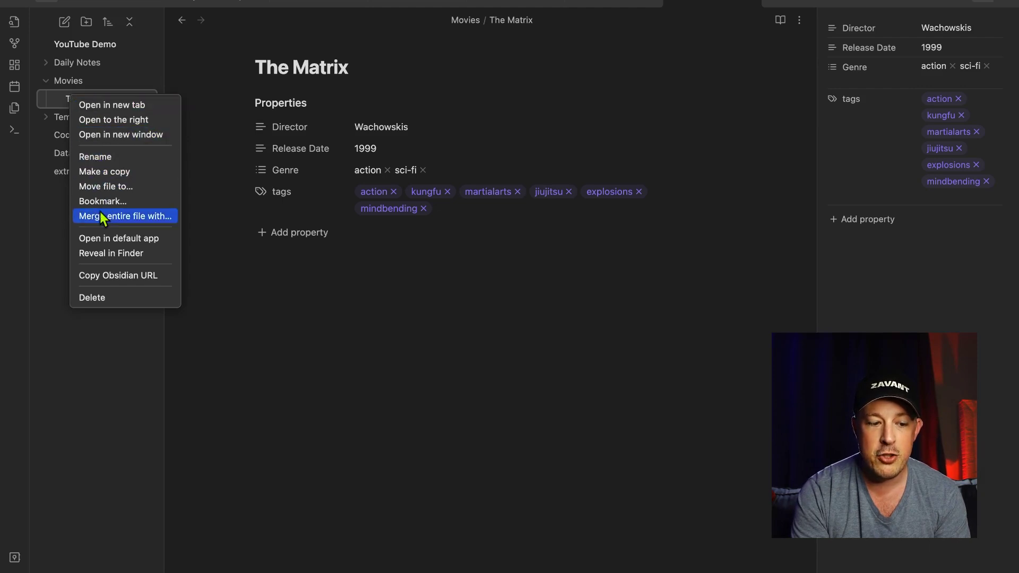
click(329, 372)
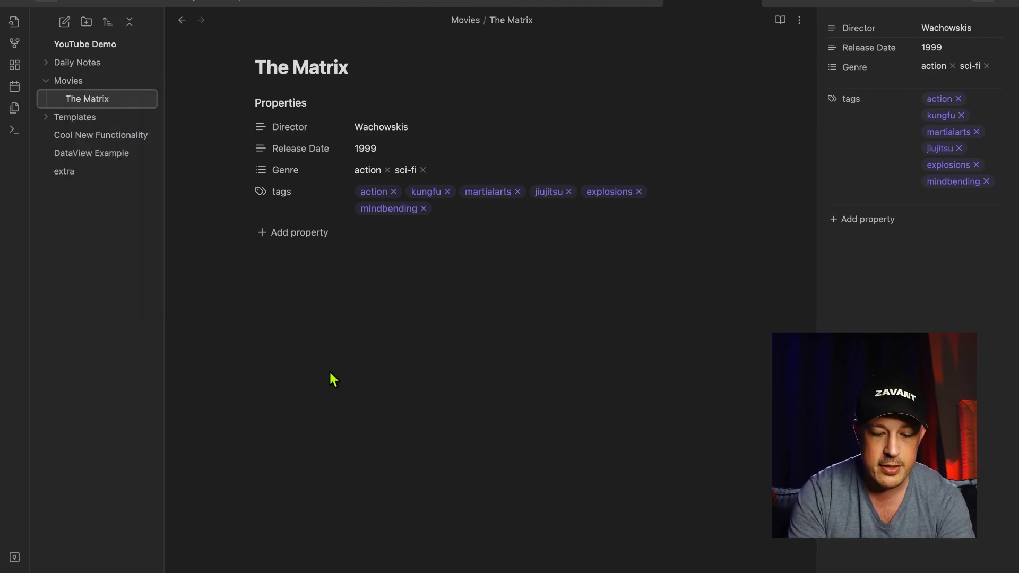
key(super+p)
text(dupli)
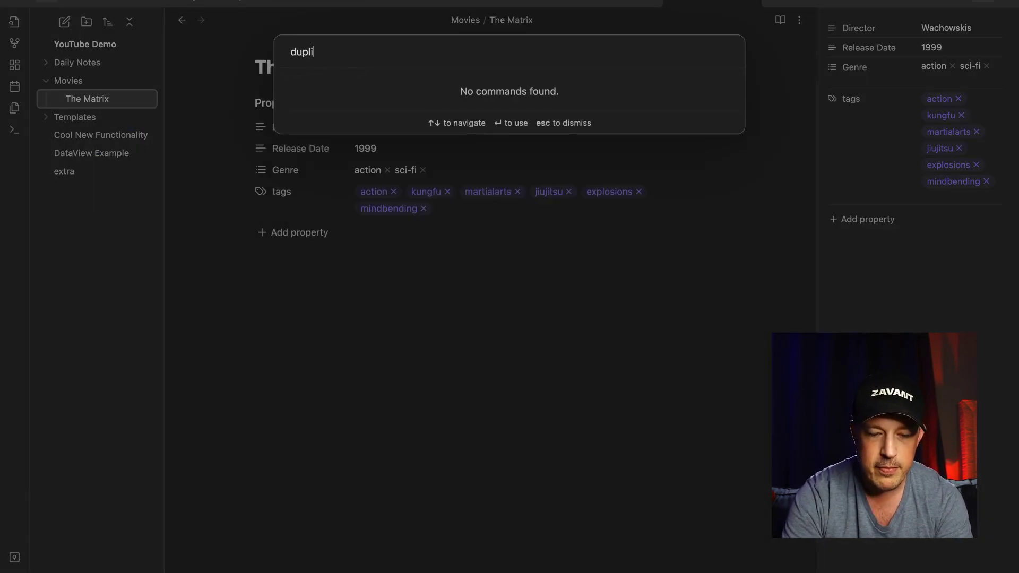
key(Escape)
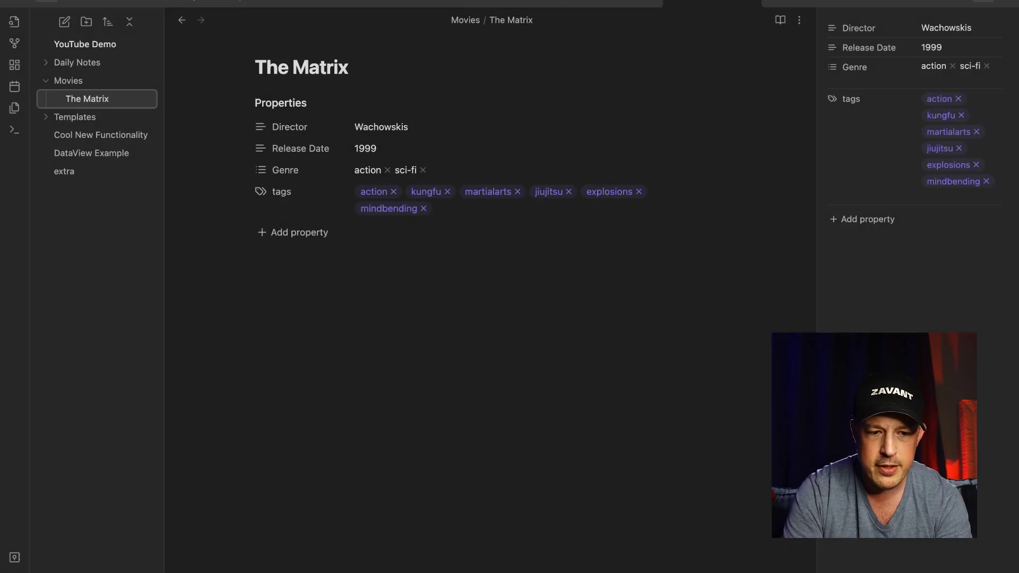
click(799, 21)
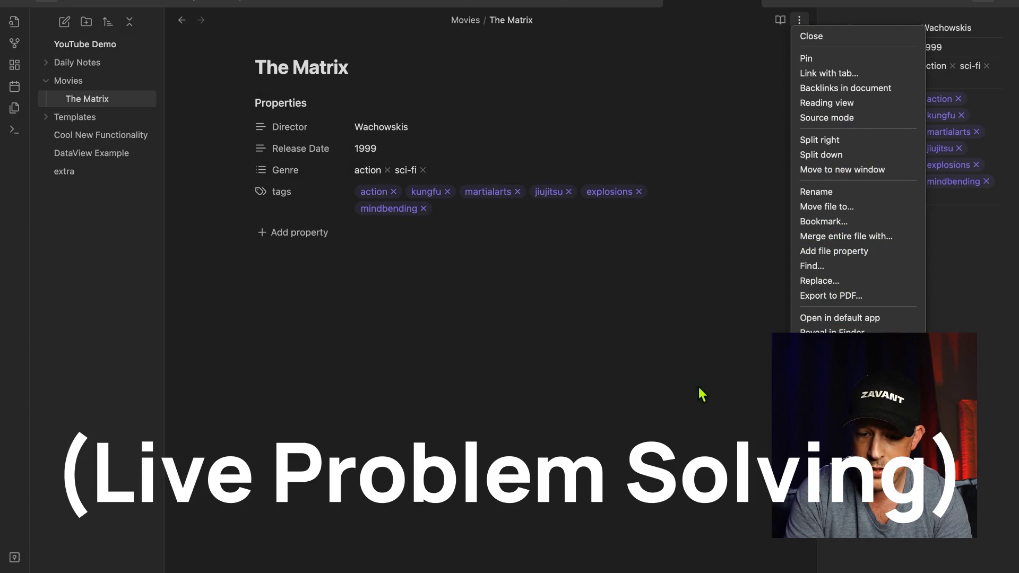
click(674, 370)
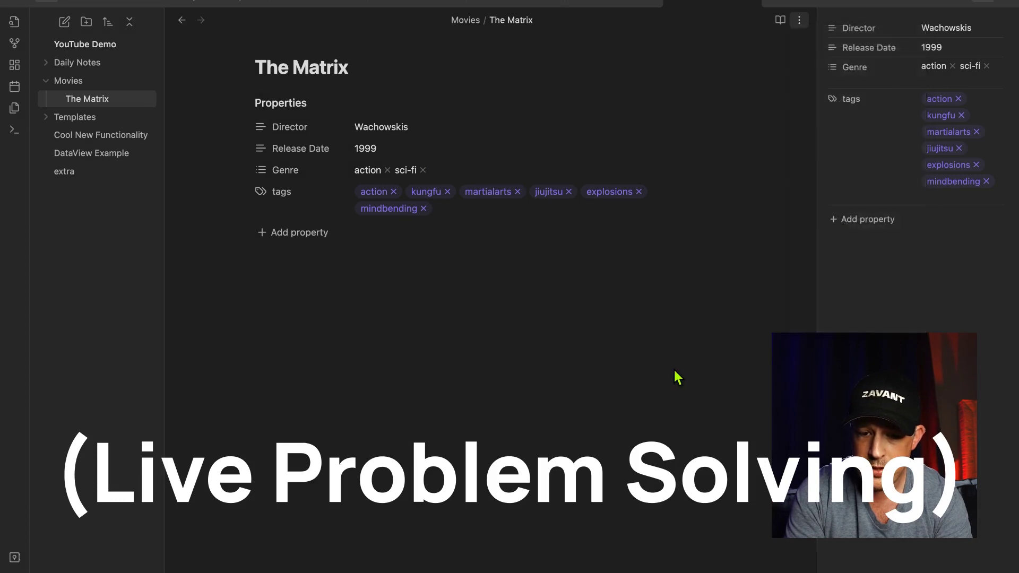
click(130, 101)
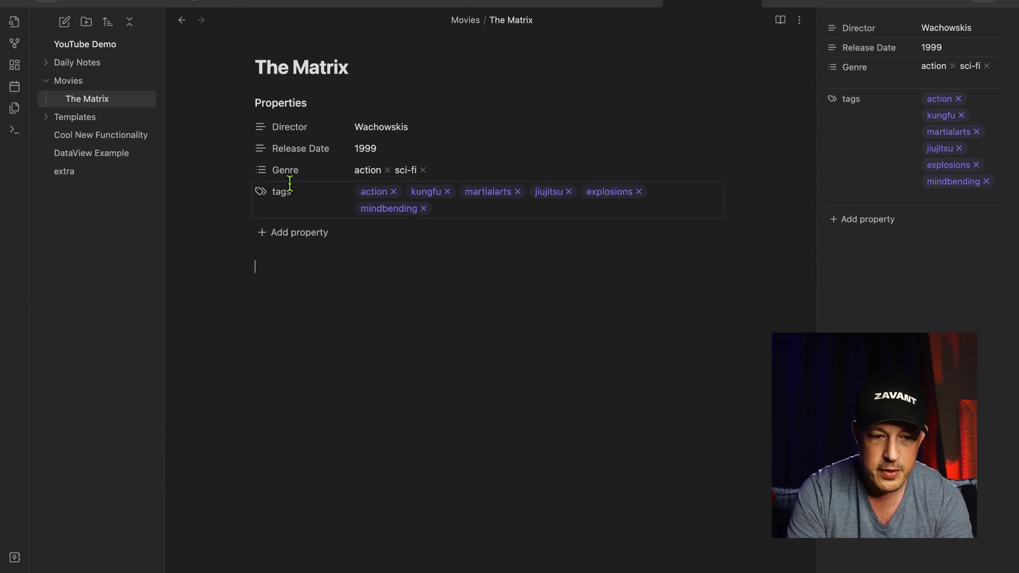
Switch The Matrix note to source mode and copy its whole properties block.
click(800, 20)
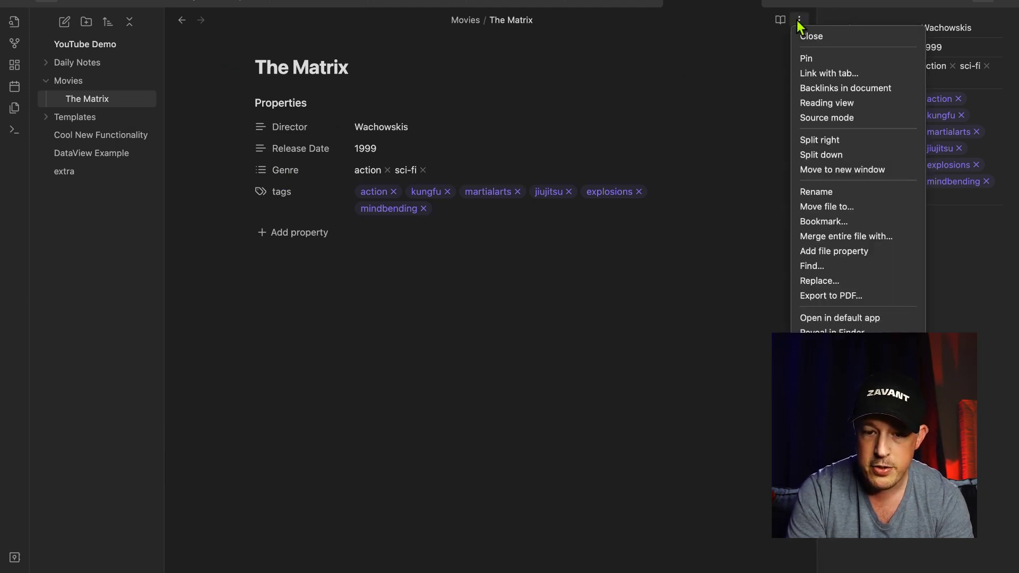
click(814, 119)
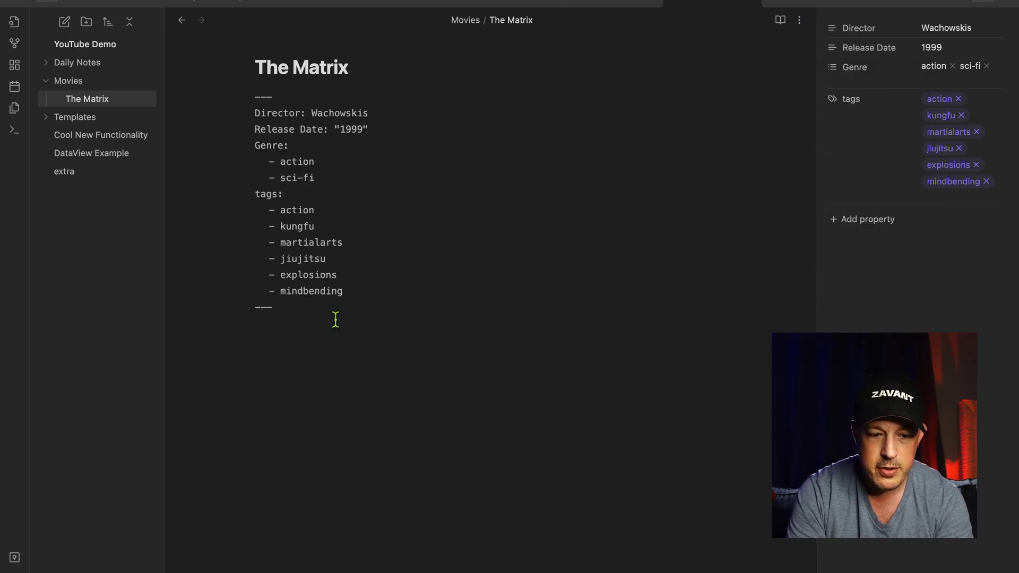
drag(321, 313, 217, 101)
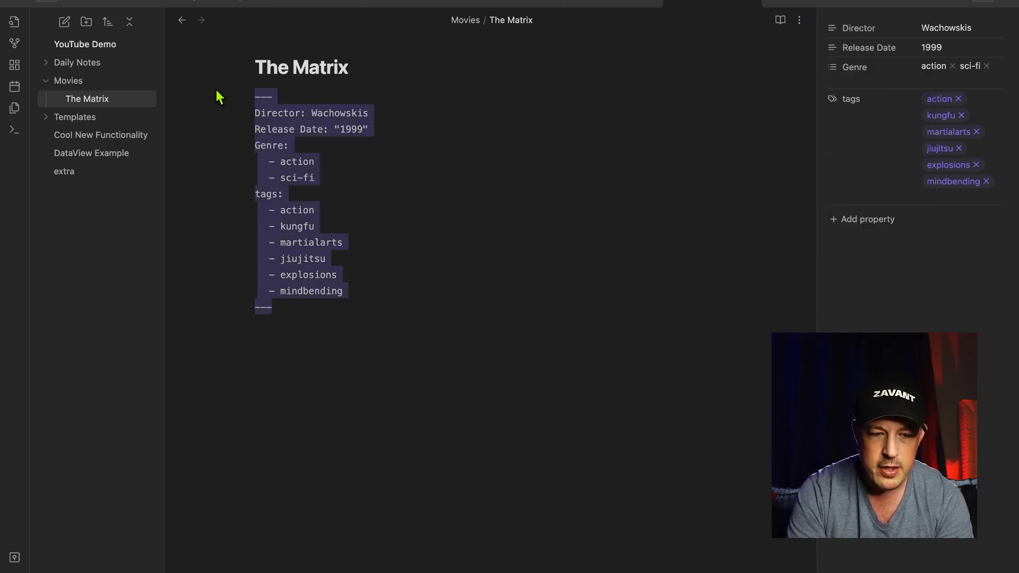
click(350, 386)
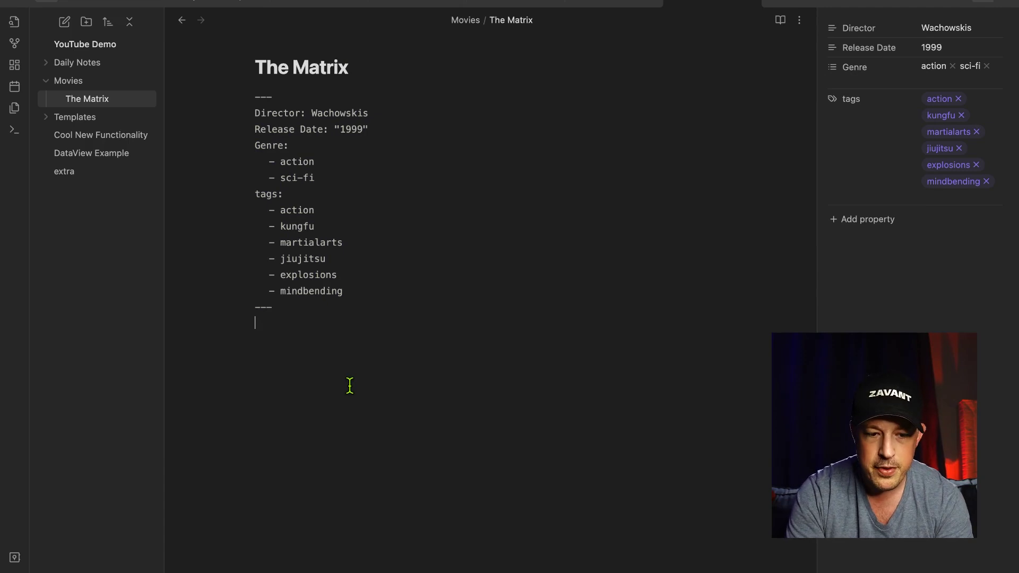
Create a Singing In The Rain note with director Gene Kelly, release date 1952, genre musical, tags dancing, black and white, classic, and move it into Movies.
key(super+n)
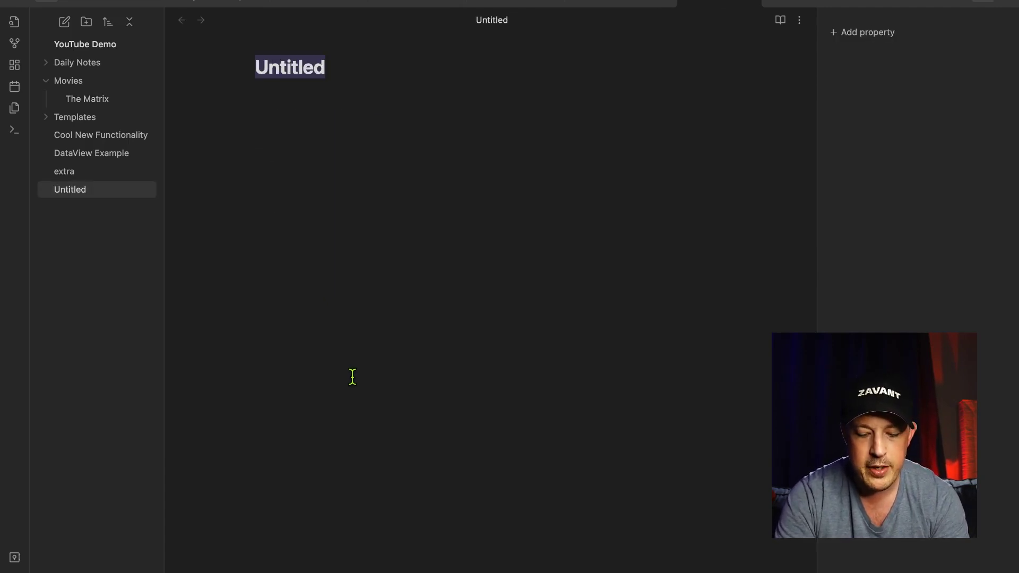
text(Singin)
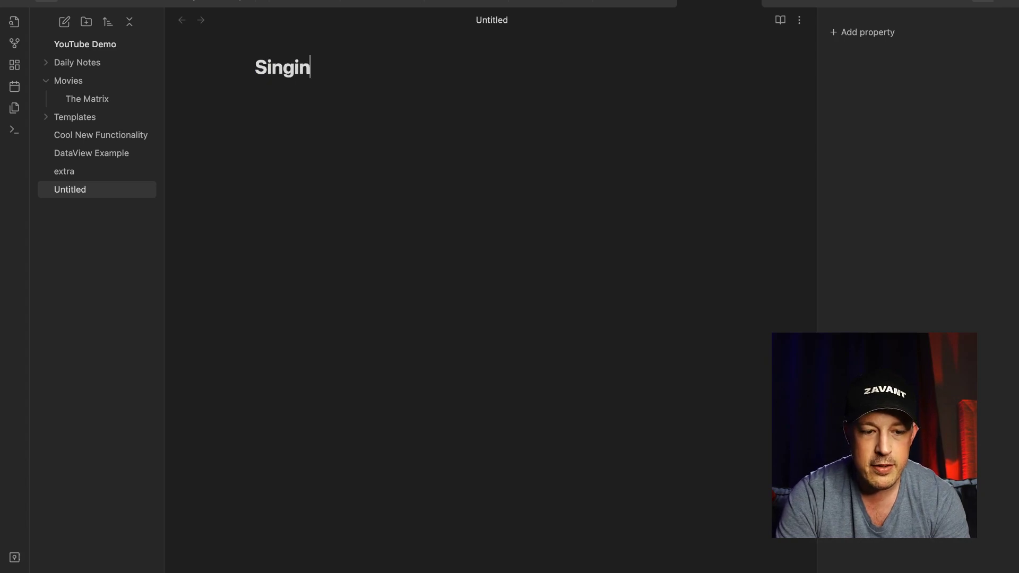
text(g In The Rain)
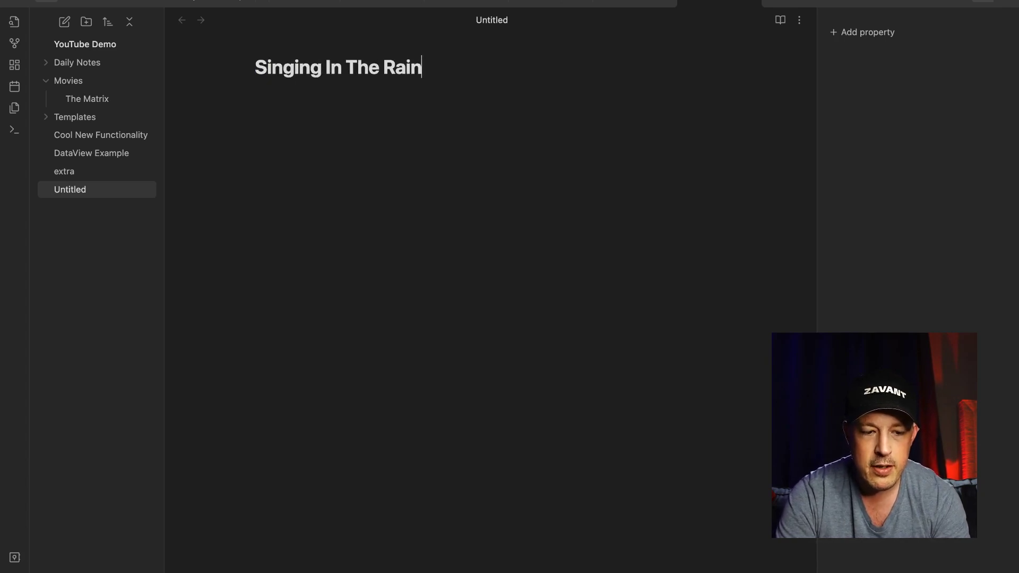
key(Return)
key(super+v)
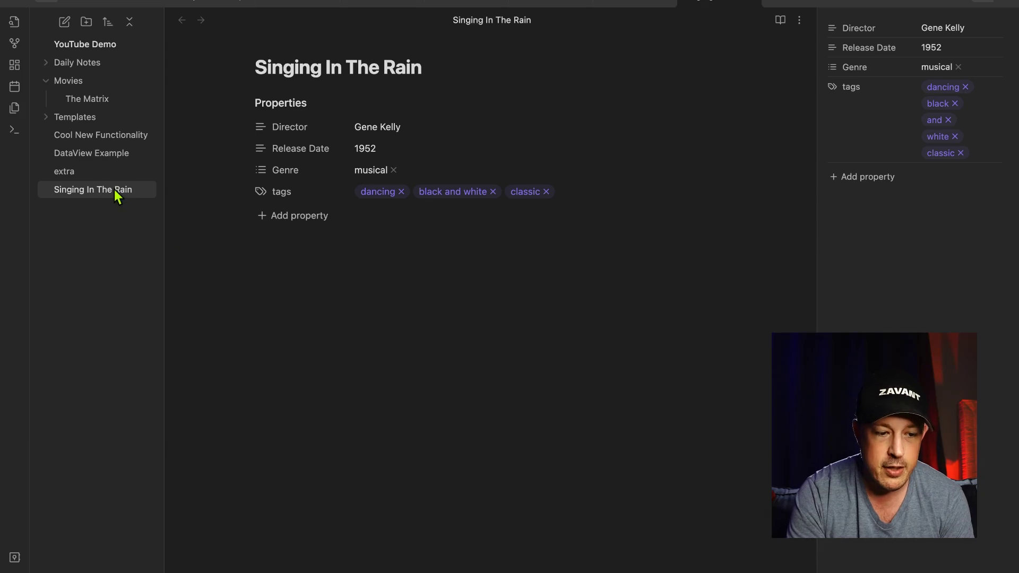
drag(114, 189, 91, 79)
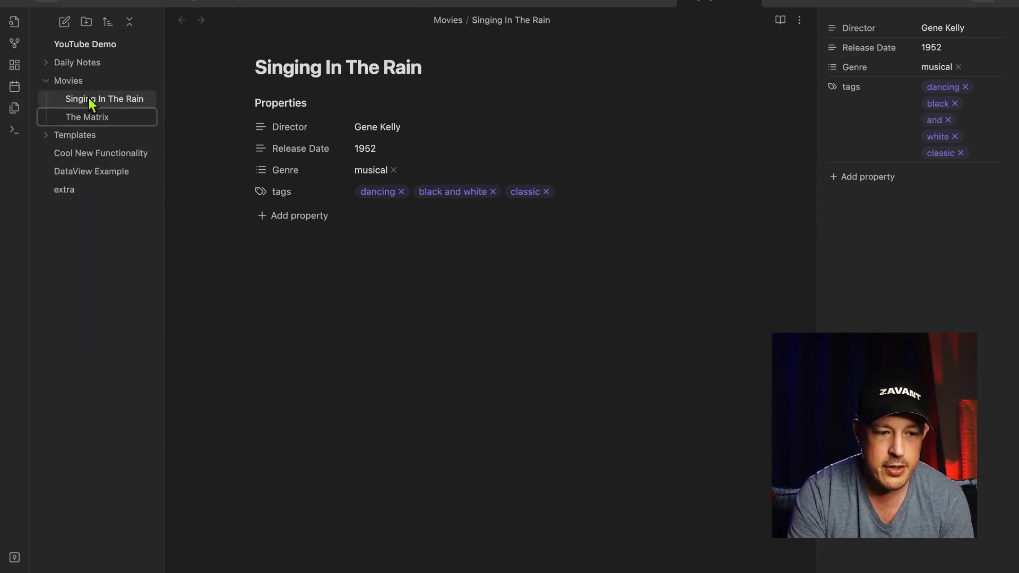
click(377, 330)
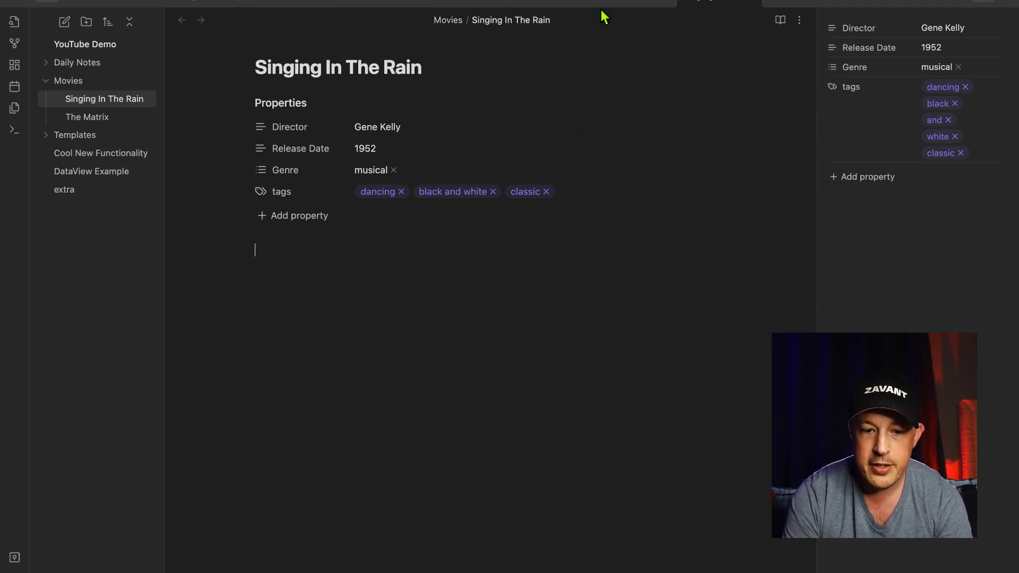
Return to the DataView Example note and check how its dataview query renders with the second movie note in place.
click(635, 4)
click(182, 20)
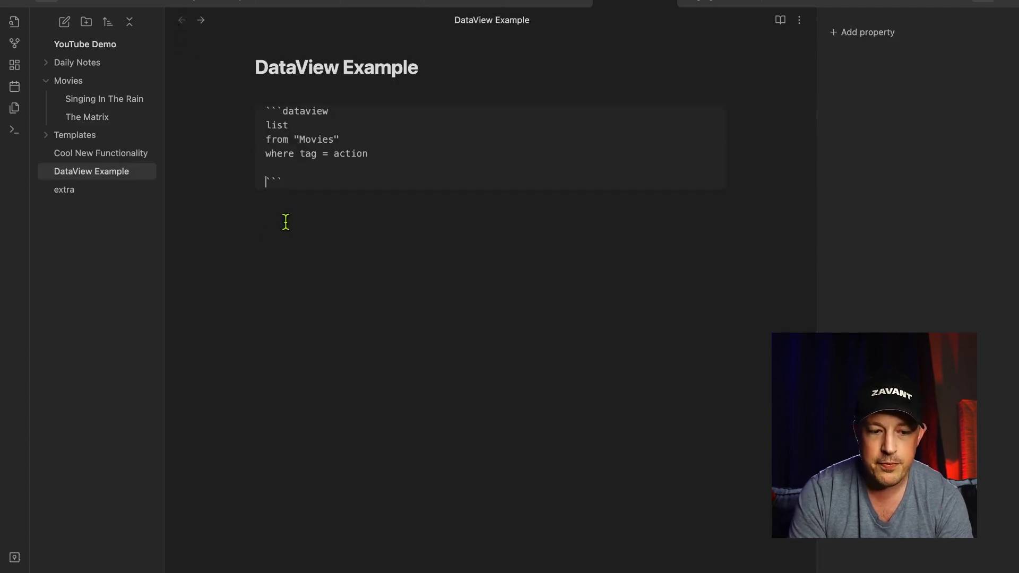
key(Down)
key(Up)
key(Up)
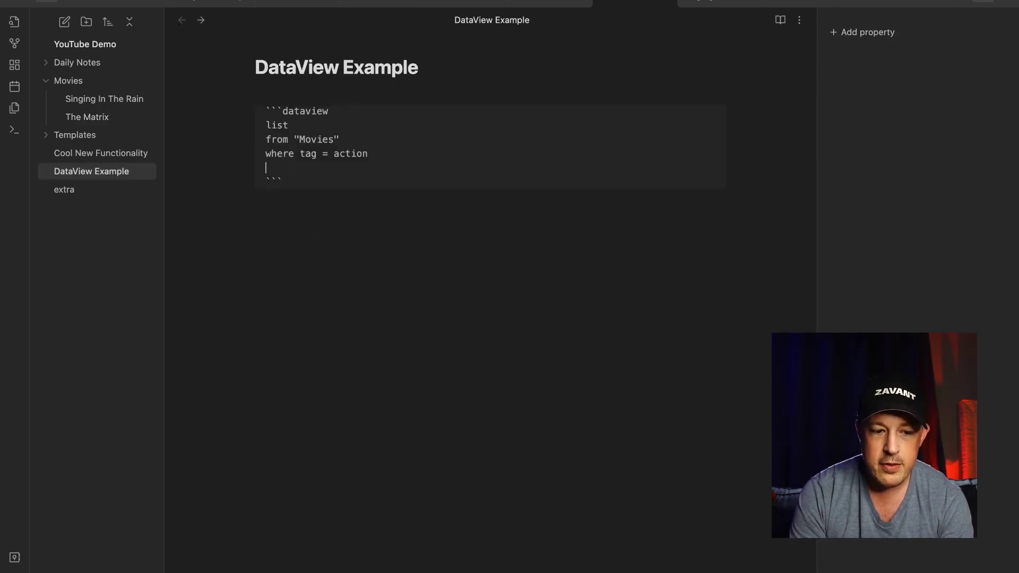
Inspect the Singing In The Rain note's properties in source mode, and switch the note back to the normal editing view.
click(720, 3)
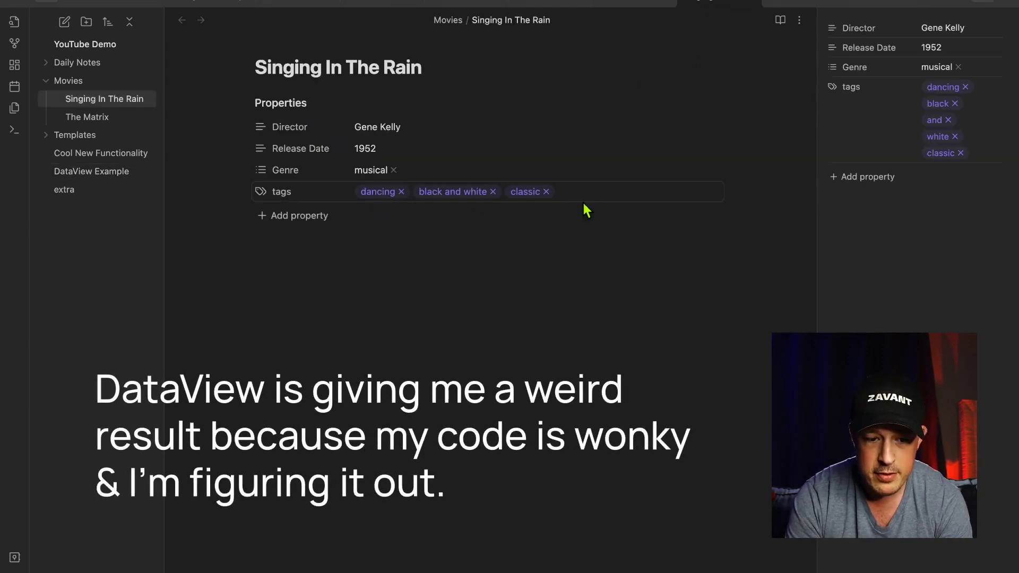
click(800, 20)
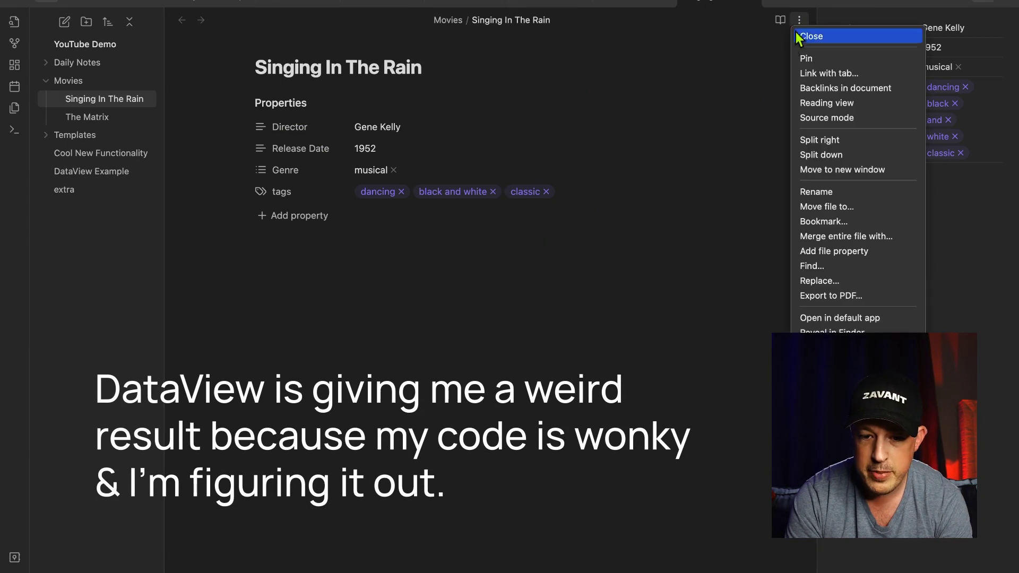
click(814, 118)
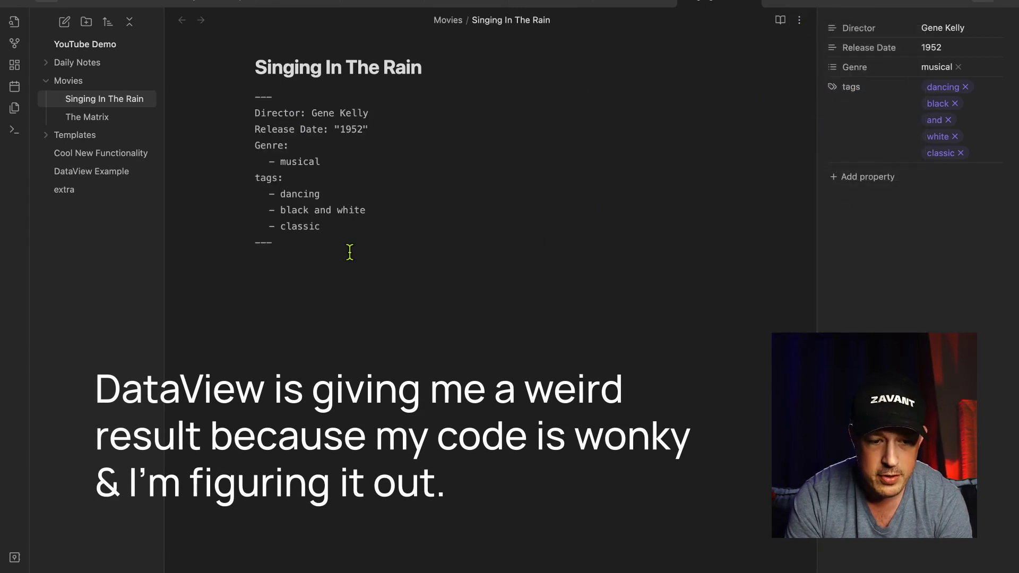
click(800, 19)
click(814, 118)
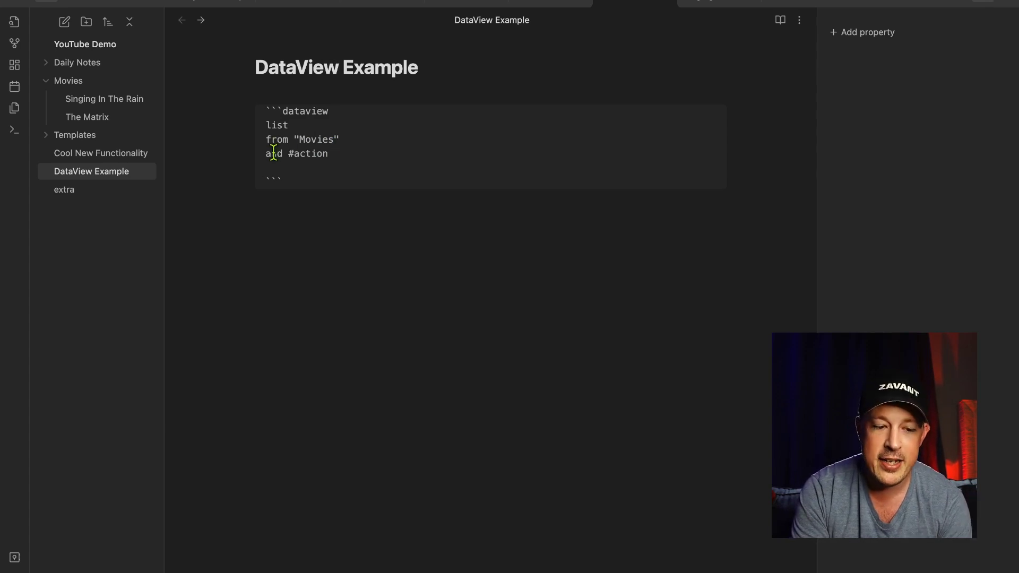
Examine the DataView Example query's and #action condition, and leave the code block to view the rendered list.
click(291, 154)
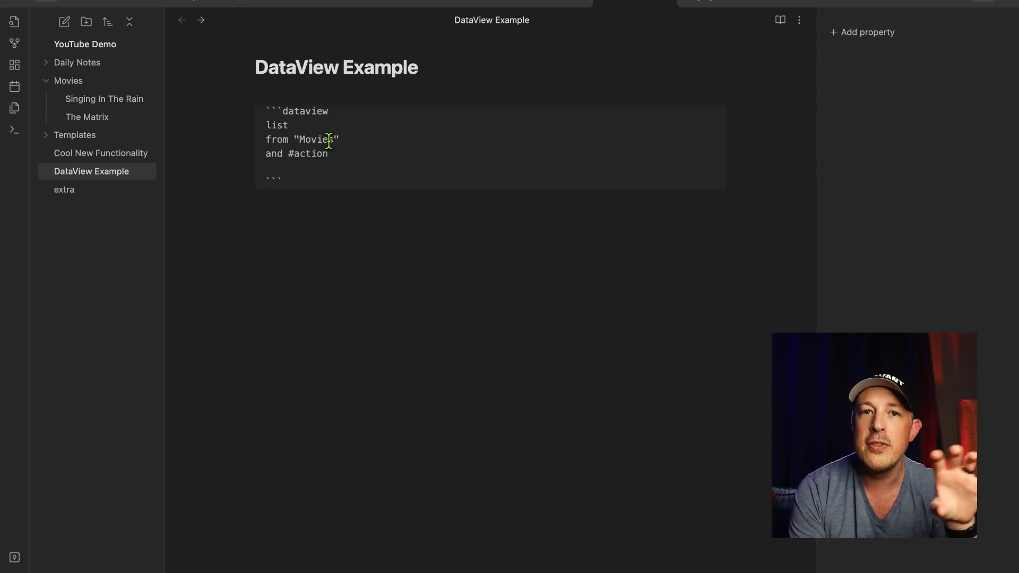
key(Down)
key(Down)
key(Down)
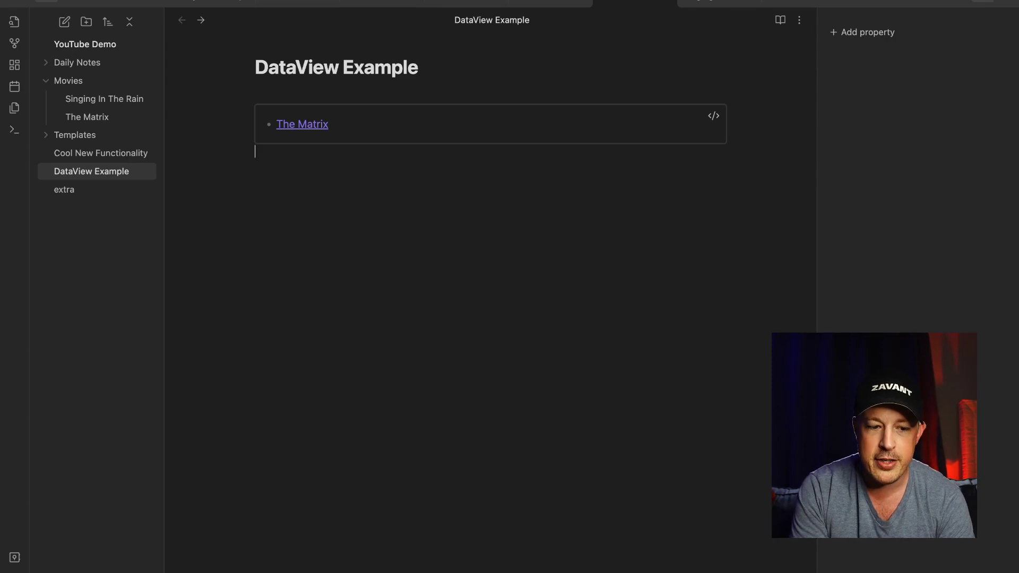
Delete the and #action line from the query and leave the code block so the list renders from the Movies folder alone.
key(Up)
key(Up)
drag(331, 153, 266, 153)
key(BackSpace)
key(Down)
key(Down)
key(Down)
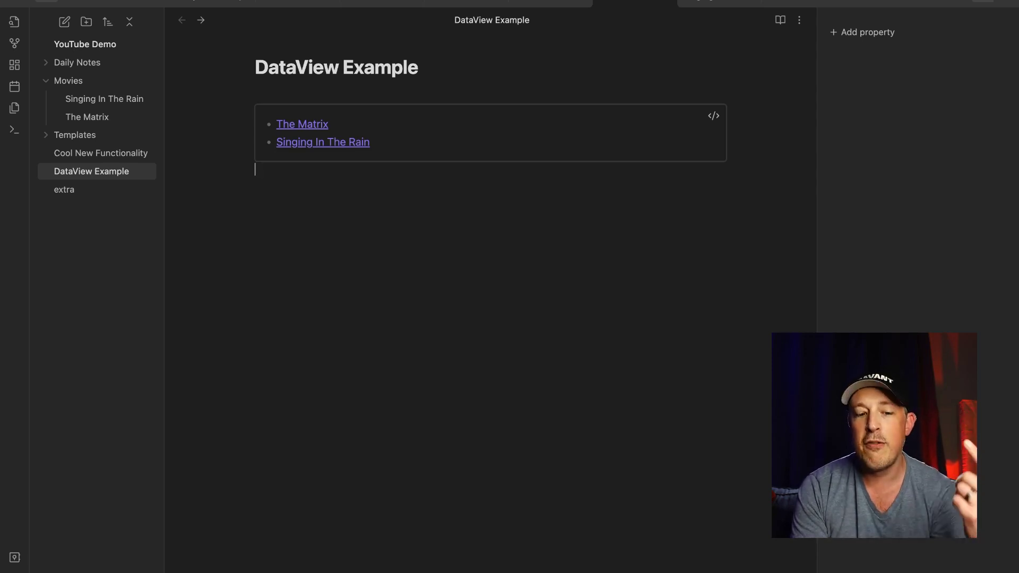
Insert a level-one heading reading Action Films on a new line above the dataview block.
key(Up)
key(Up)
key(Up)
key(Up)
key(Up)
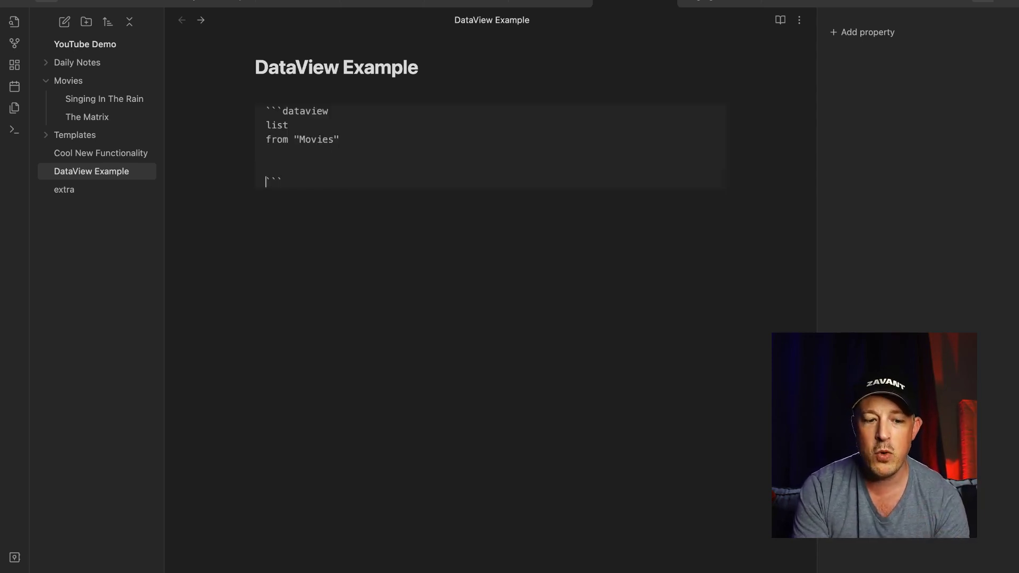
key(Return)
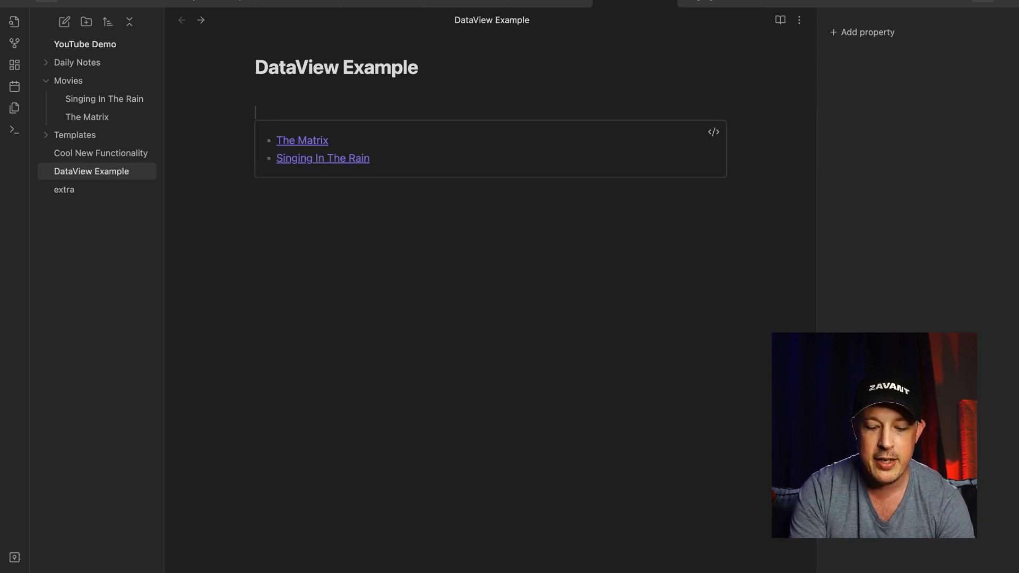
text(# Ac)
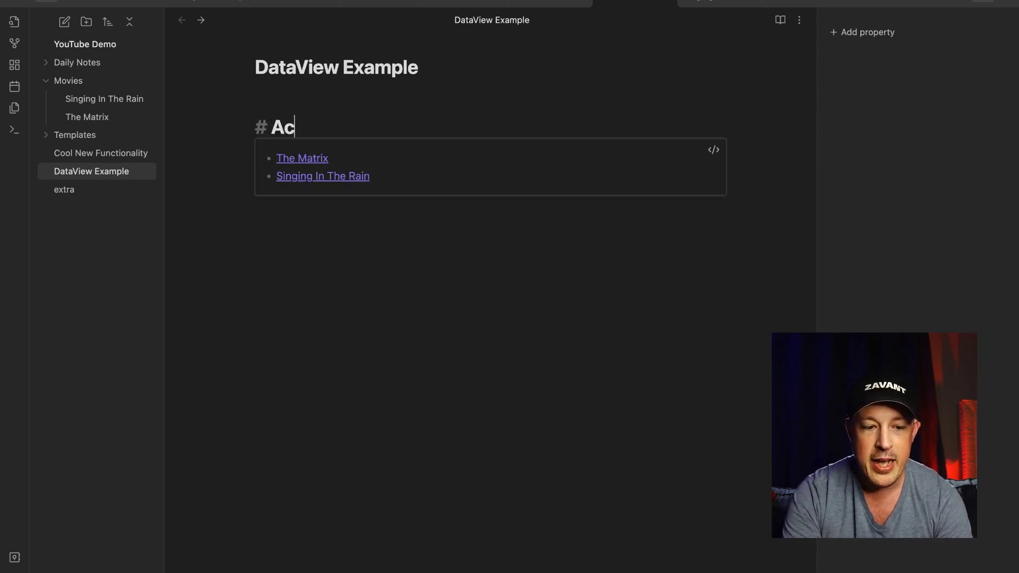
text(tion Films)
Add the condition and #action to the dataview query beneath the from "Movies" line.
key(Down)
key(Down)
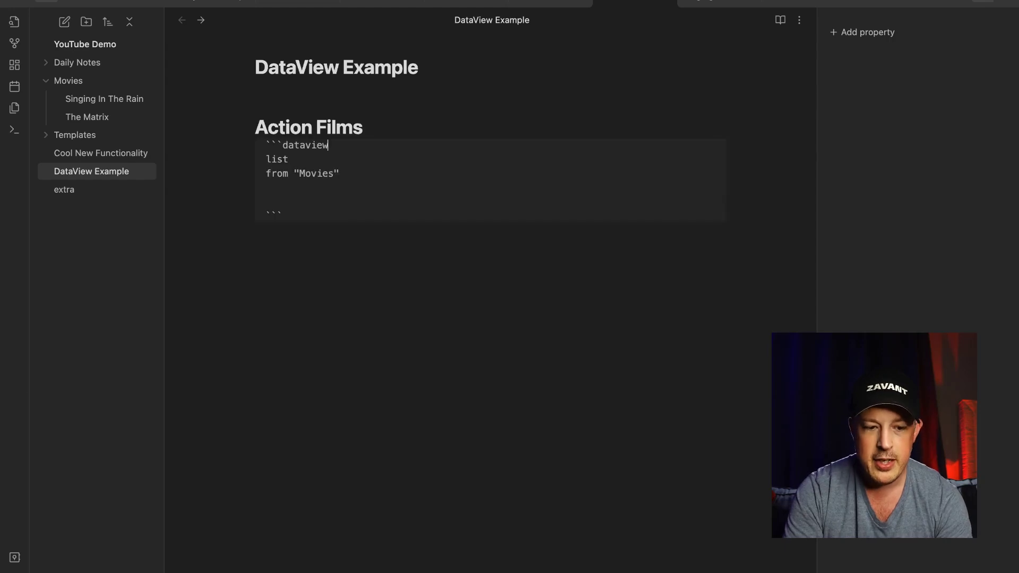
key(Down)
key(Down)
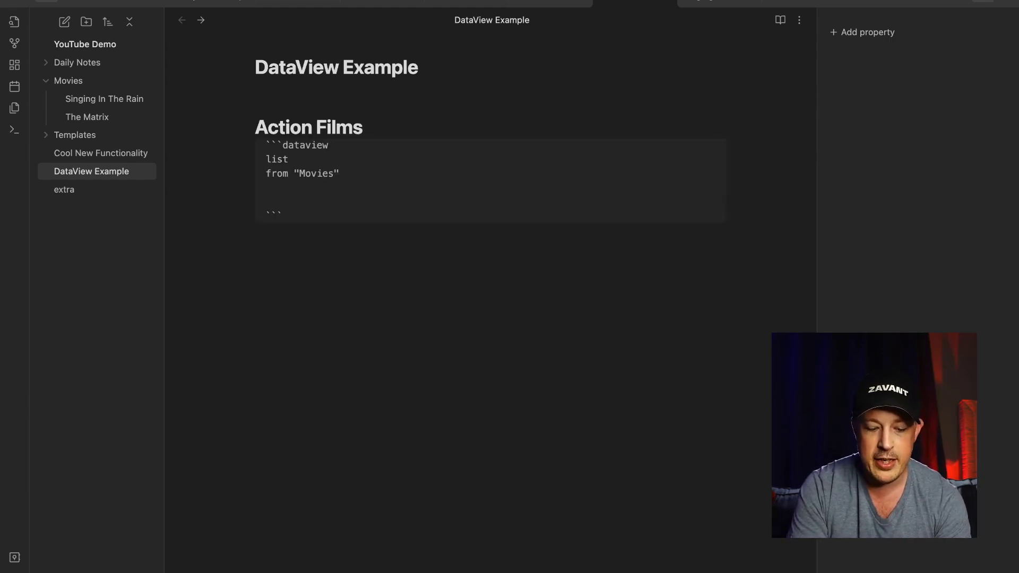
text(and #action)
click(266, 203)
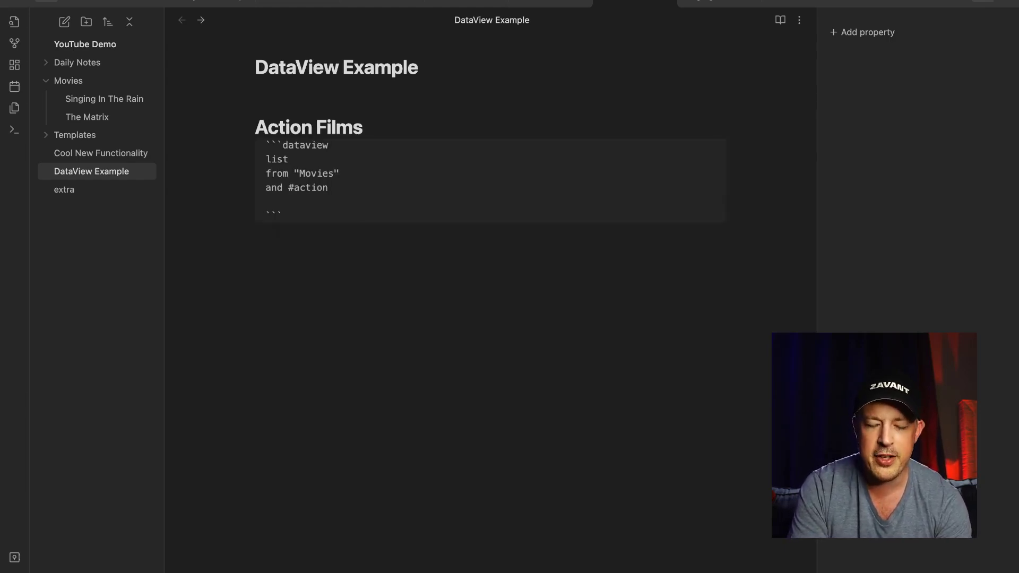
Leave the Action Films code block and add the line Black And White Classic Movies below it, followed by a new line.
key(Down)
key(Down)
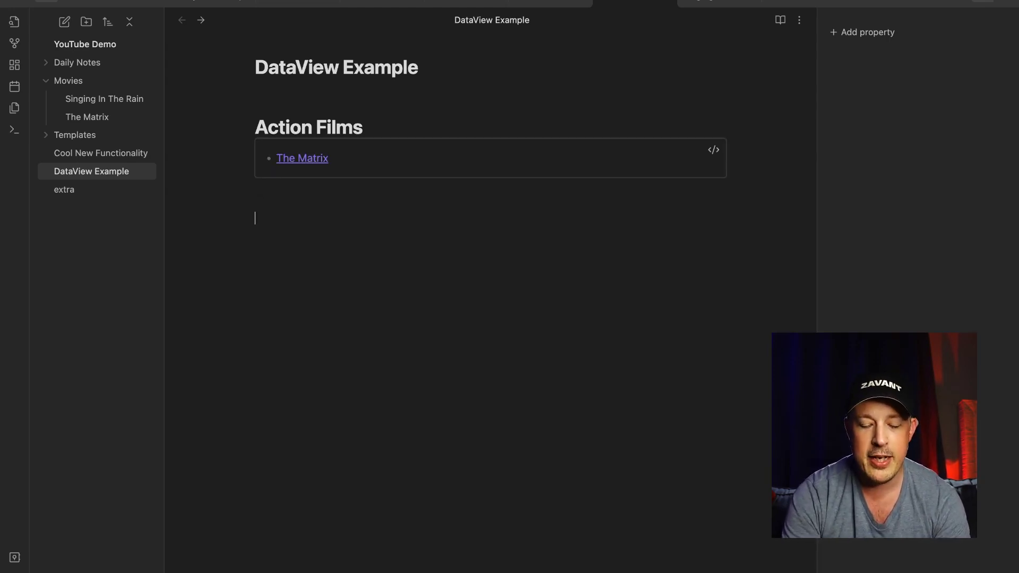
text(Black An)
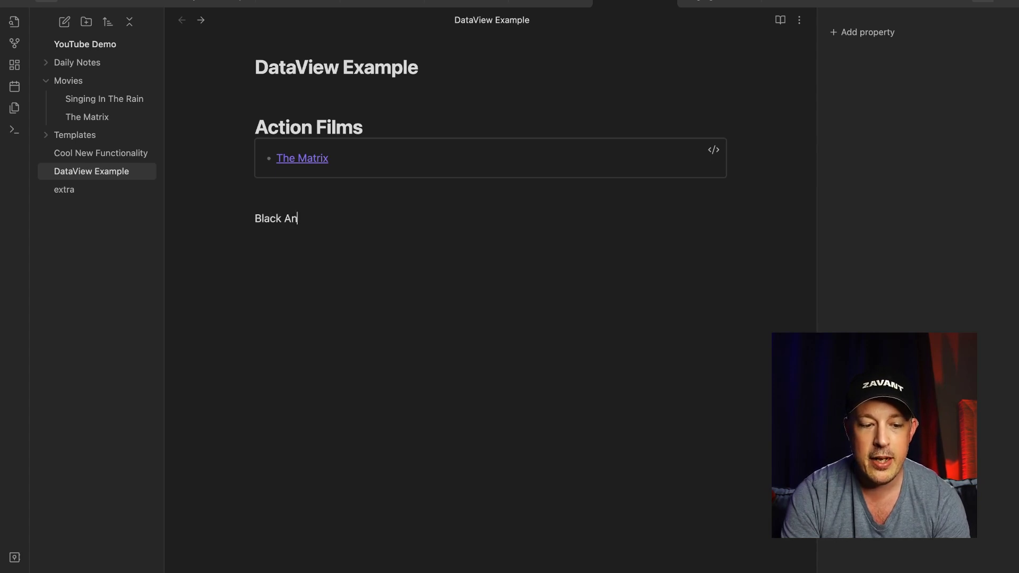
text(d White Class)
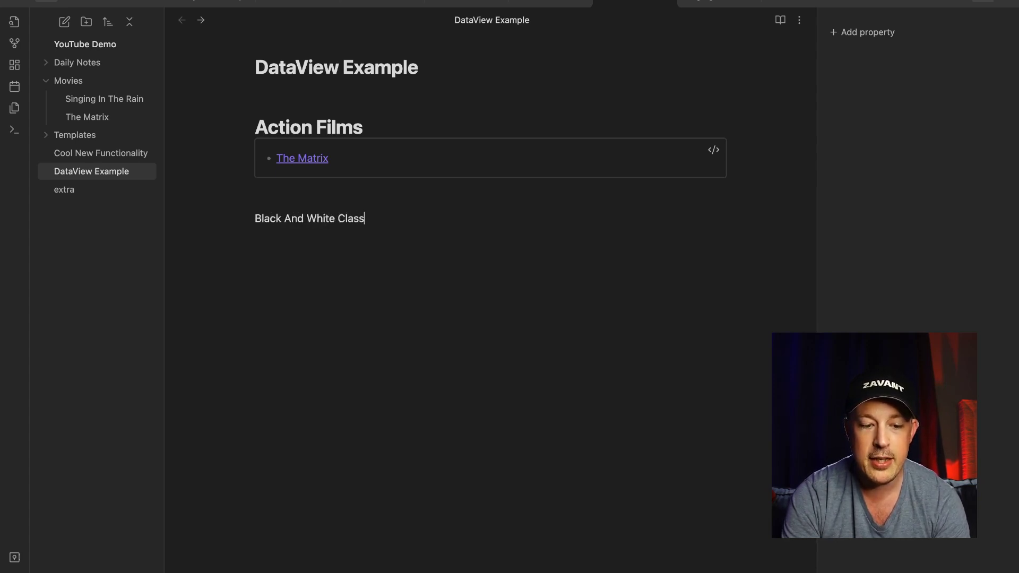
text(ic Movies)
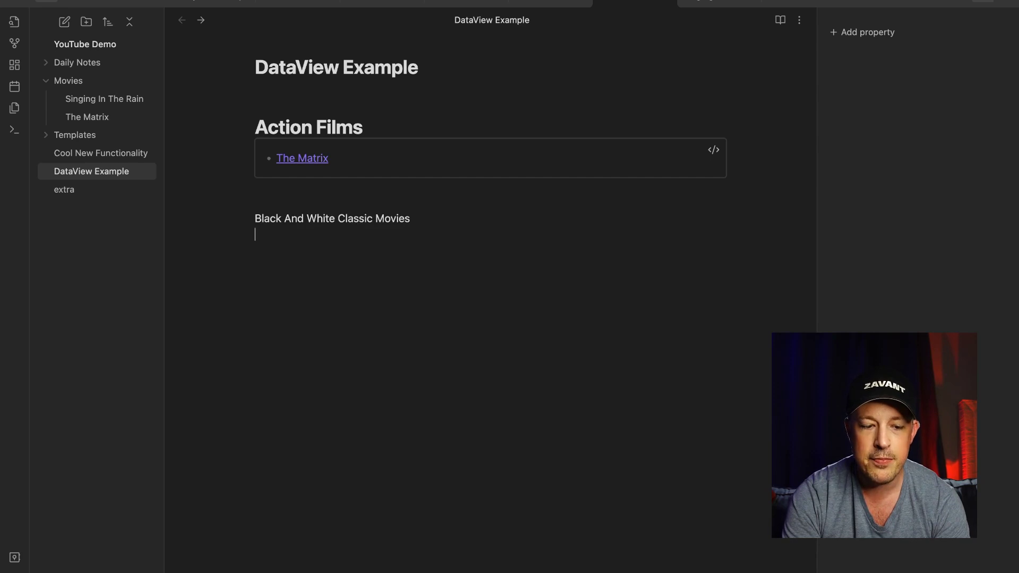
Copy the whole Action Films dataview block and paste it beneath the Black And White Classic Movies line.
click(713, 150)
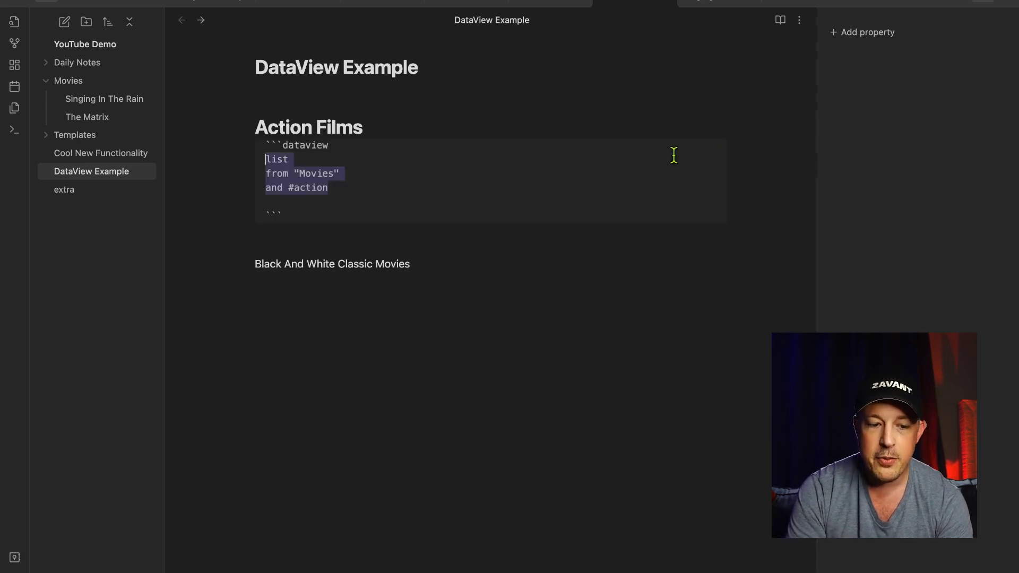
drag(288, 210, 263, 143)
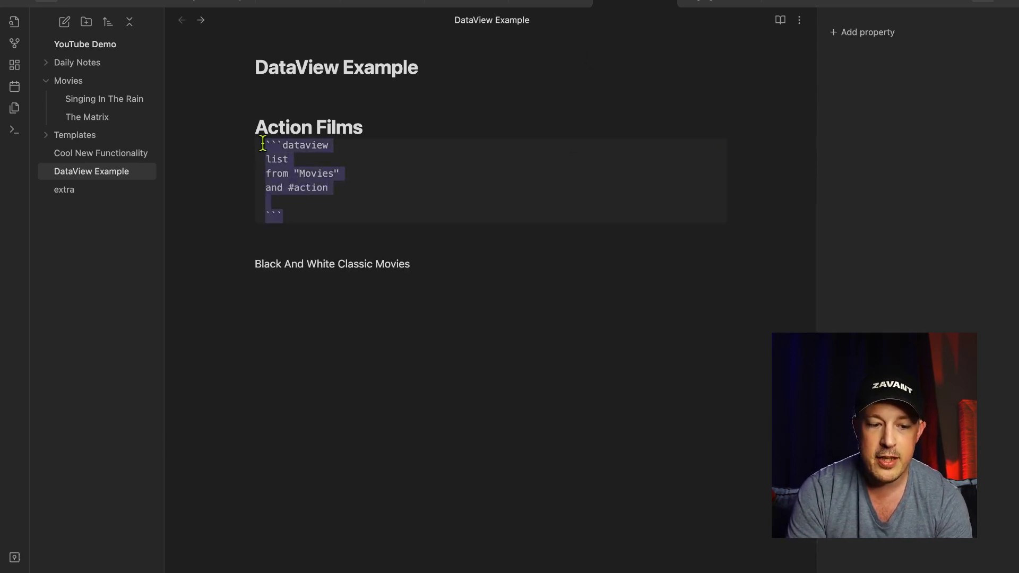
key(ctrl+c)
click(280, 342)
key(ctrl+v)
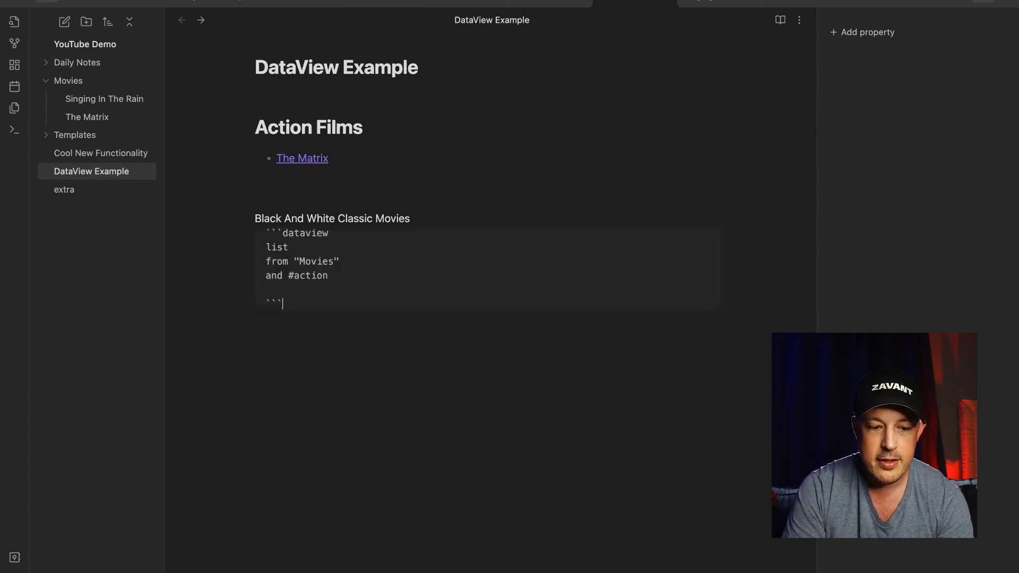
Replace the action tag in the pasted query with classic so the condition reads and #classic.
double_click(306, 277)
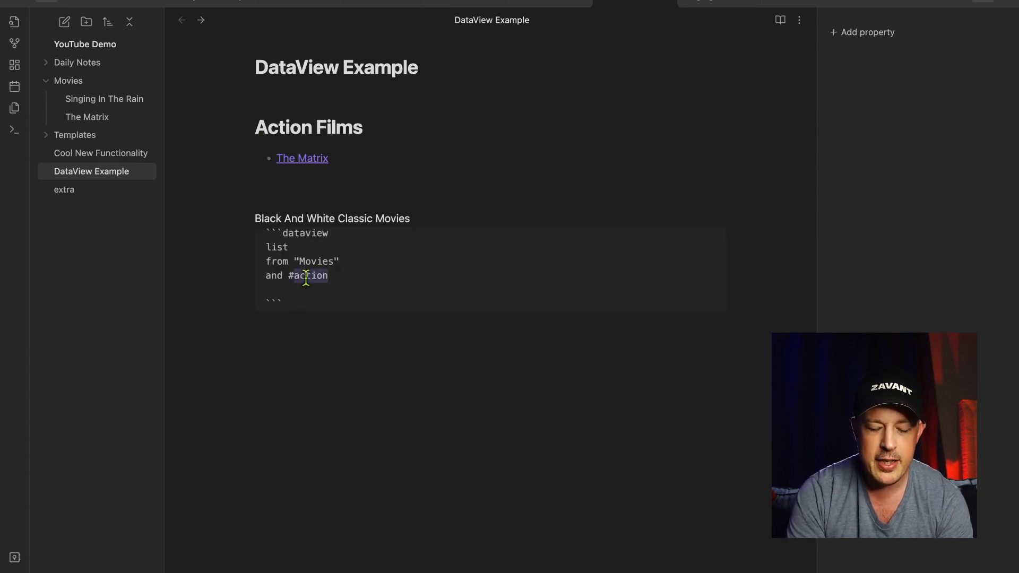
text(classi)
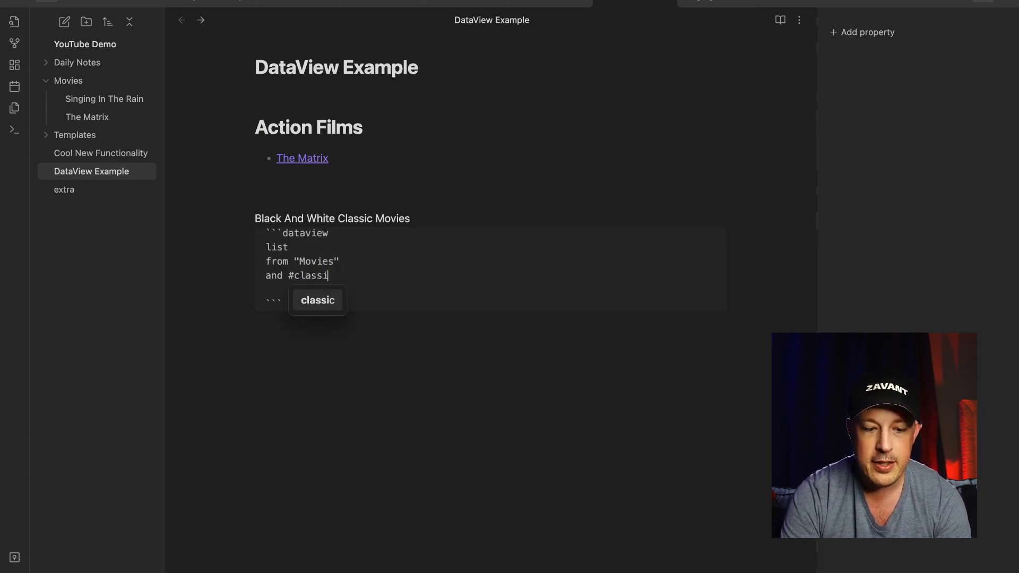
key(Return)
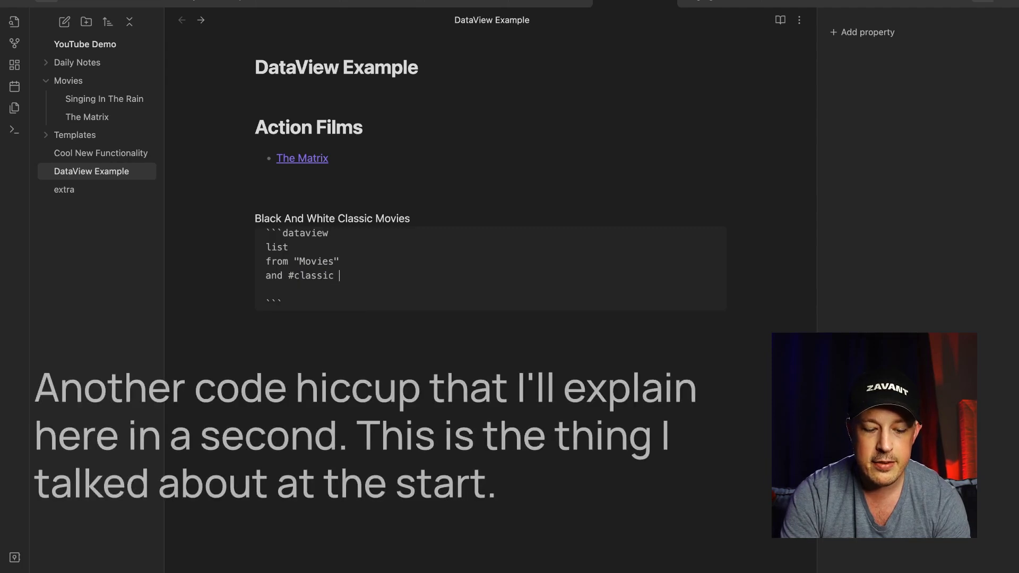
Try to add a second tag, #black-and-white, after #classic in the pasted dataview query.
text(#black)
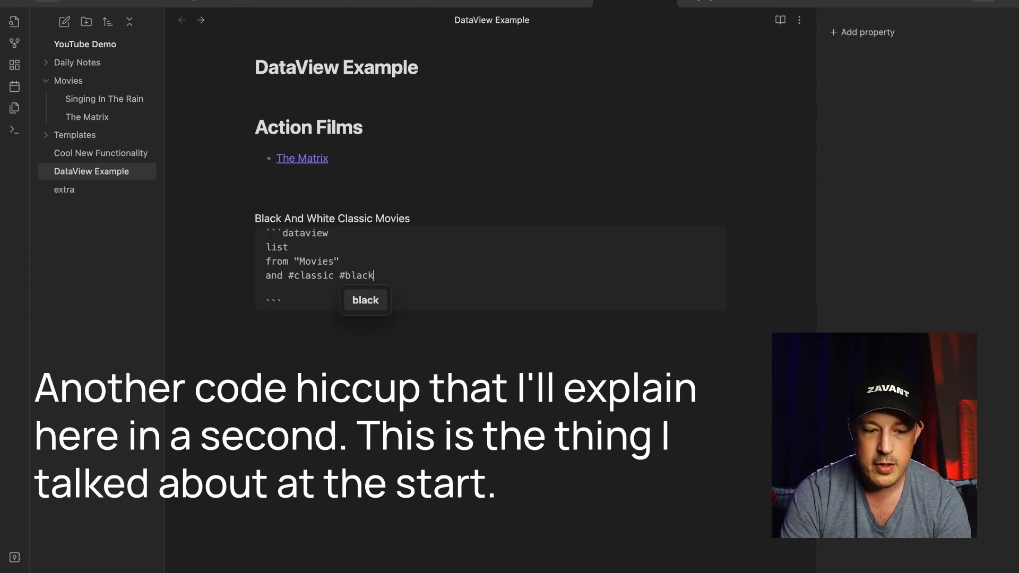
click(255, 476)
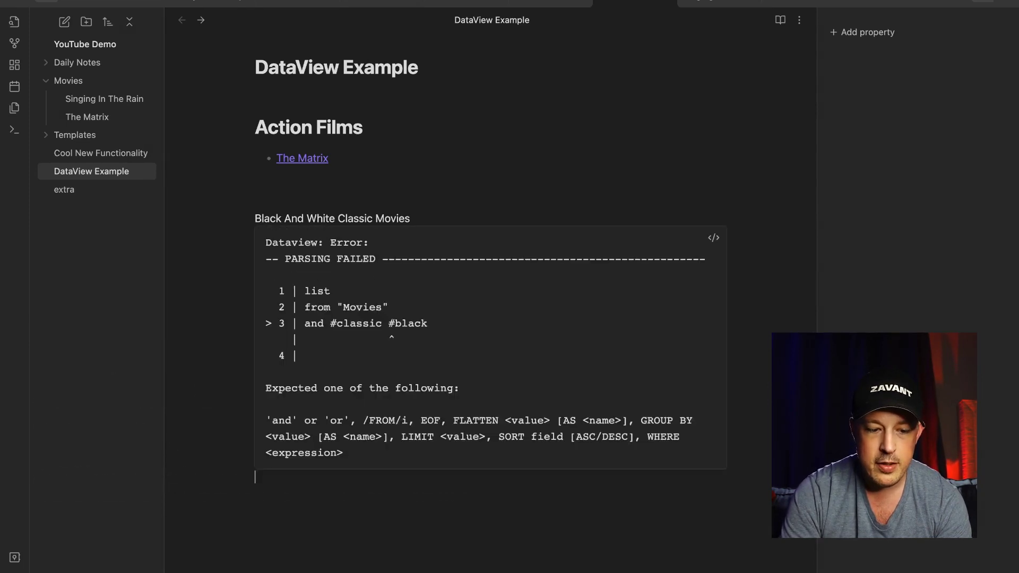
click(266, 303)
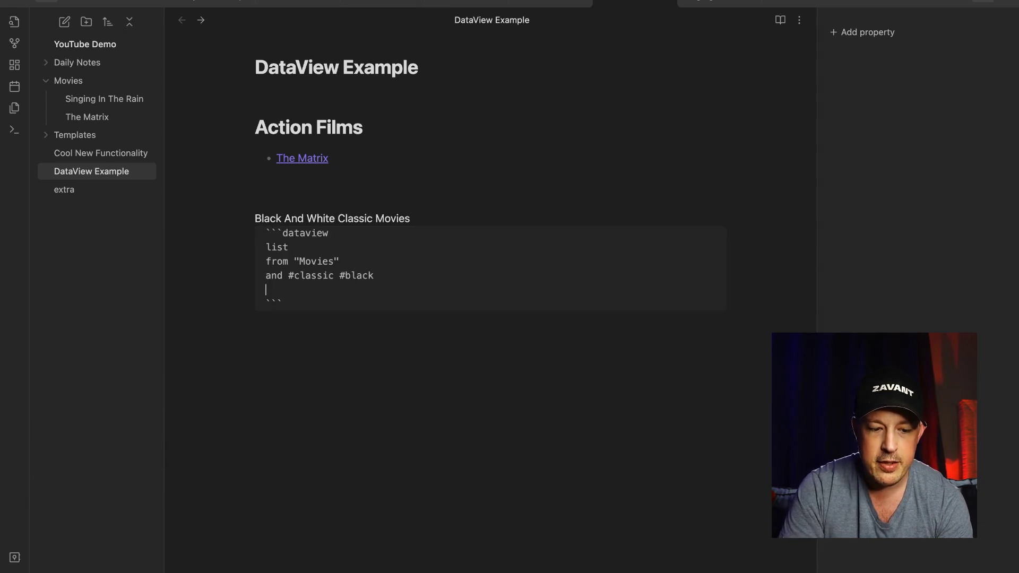
key(Left)
text(and)
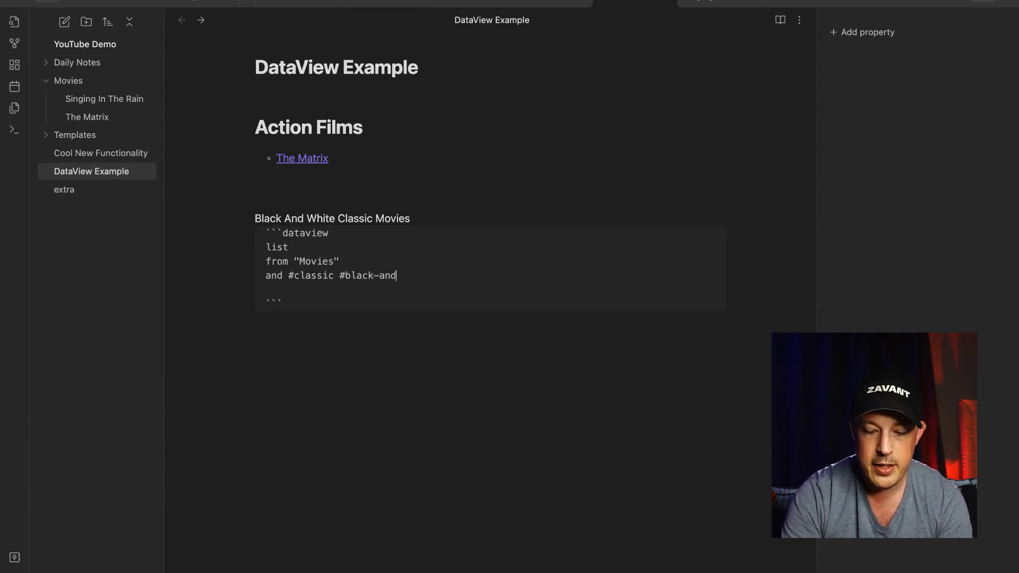
text(-white)
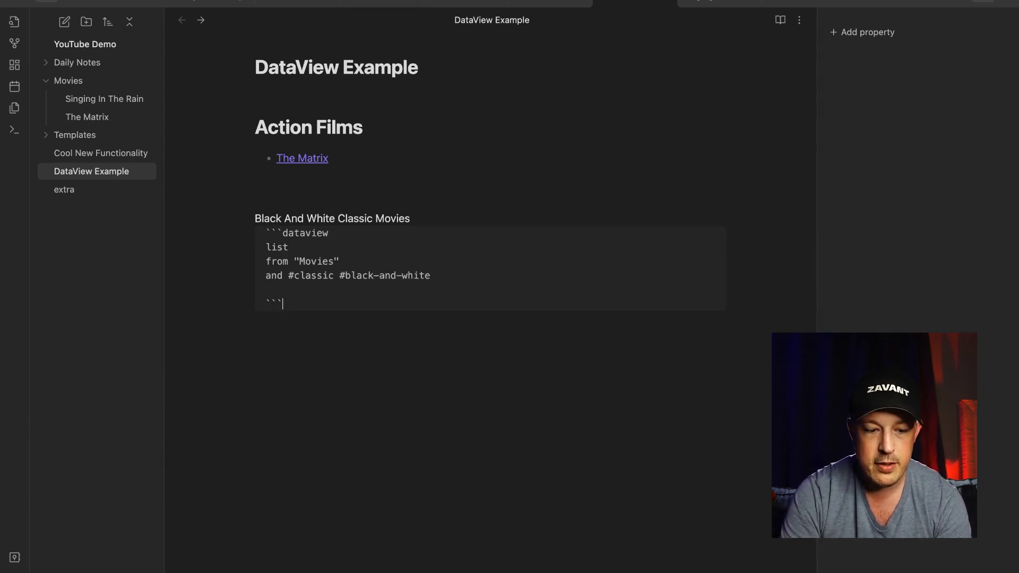
Try the second tag as #black_and_white, with underscores replacing the hyphens, and leave the code block to render the query.
key(Down)
key(Up)
key(Up)
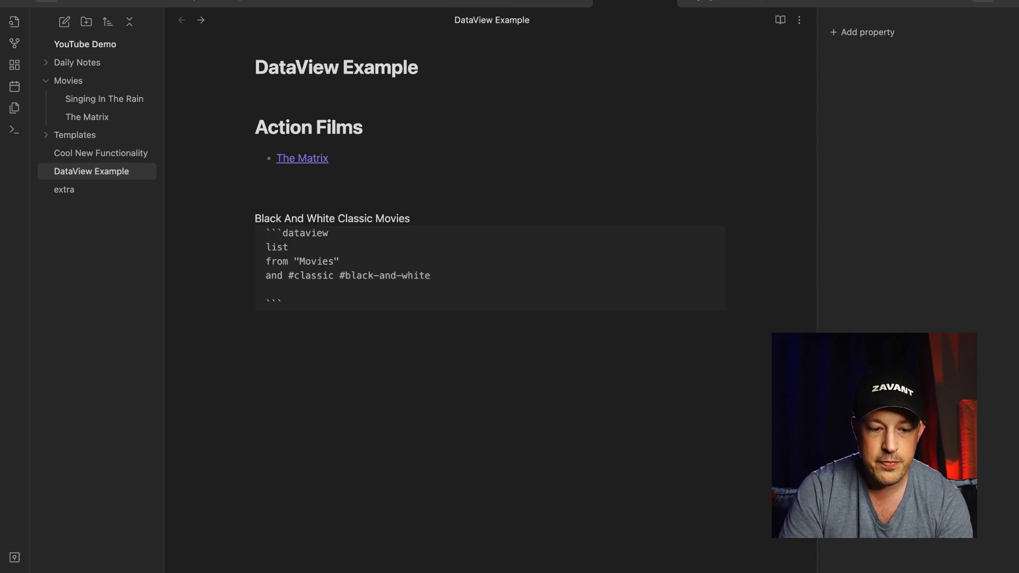
key(Left)
key(BackSpace)
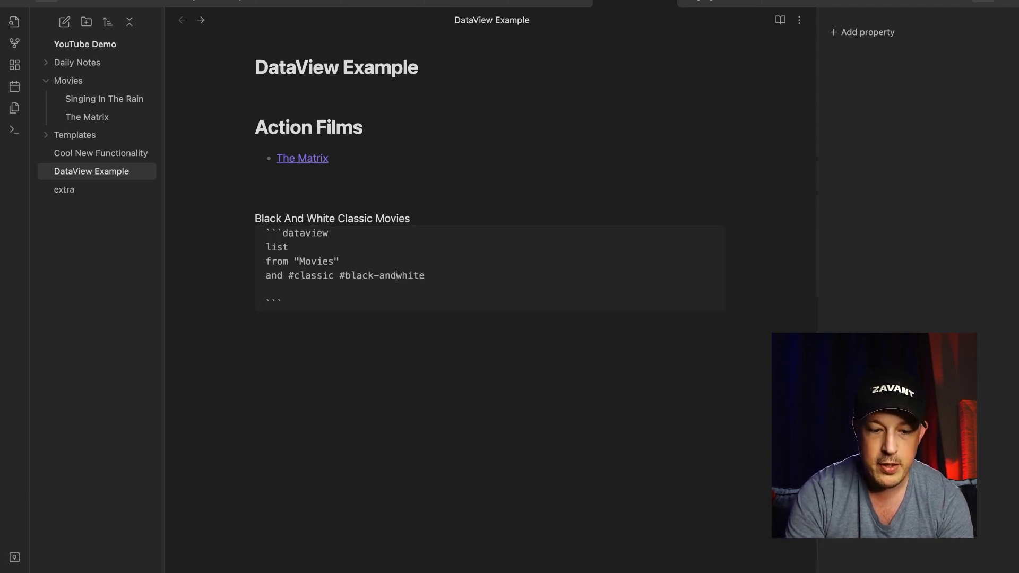
text(_)
key(BackSpace)
text(_)
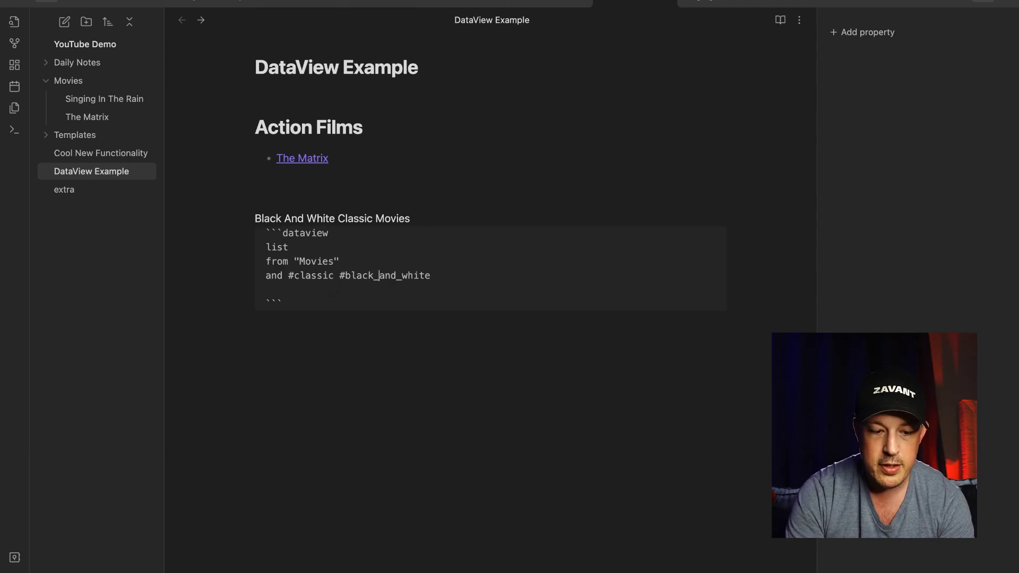
key(Down)
key(Down)
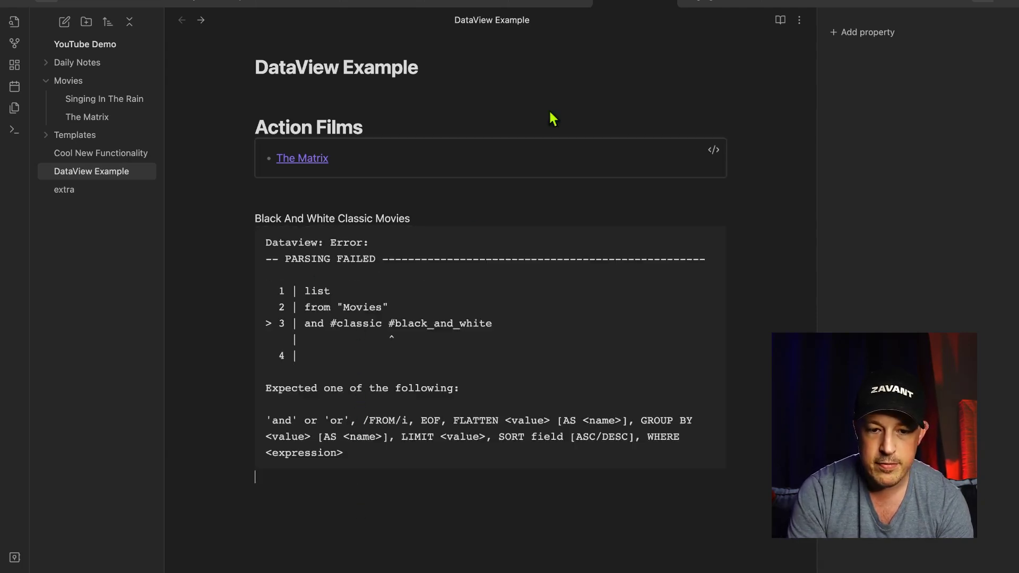
Check the tags on the Singing In The Rain note, search by its black and white tag, and return to the DataView Example note.
click(715, 4)
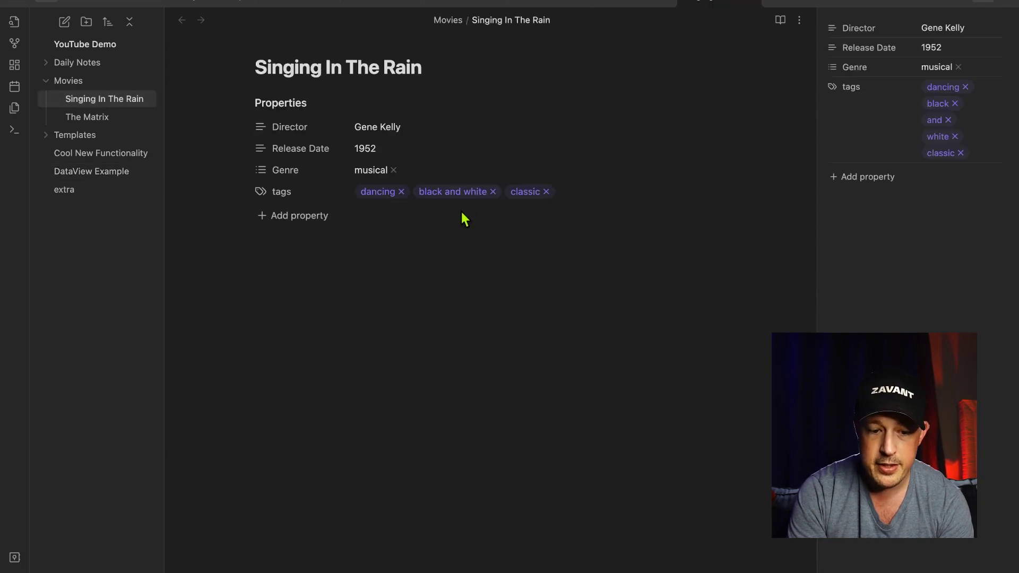
click(453, 193)
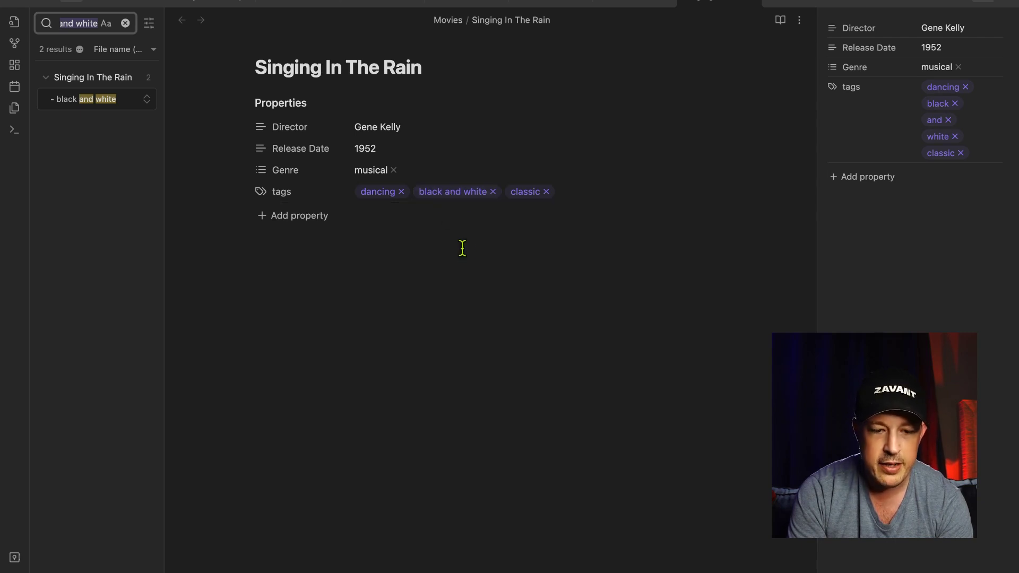
click(630, 7)
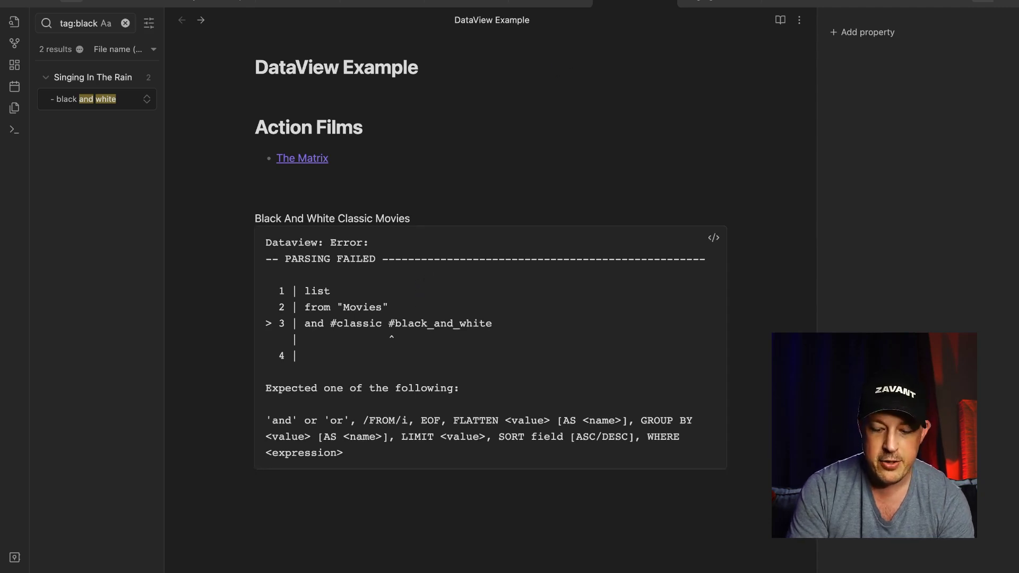
Remove Black And White from the line above the second query and make it a level-two heading reading Classic Movies.
key(Up)
key(Up)
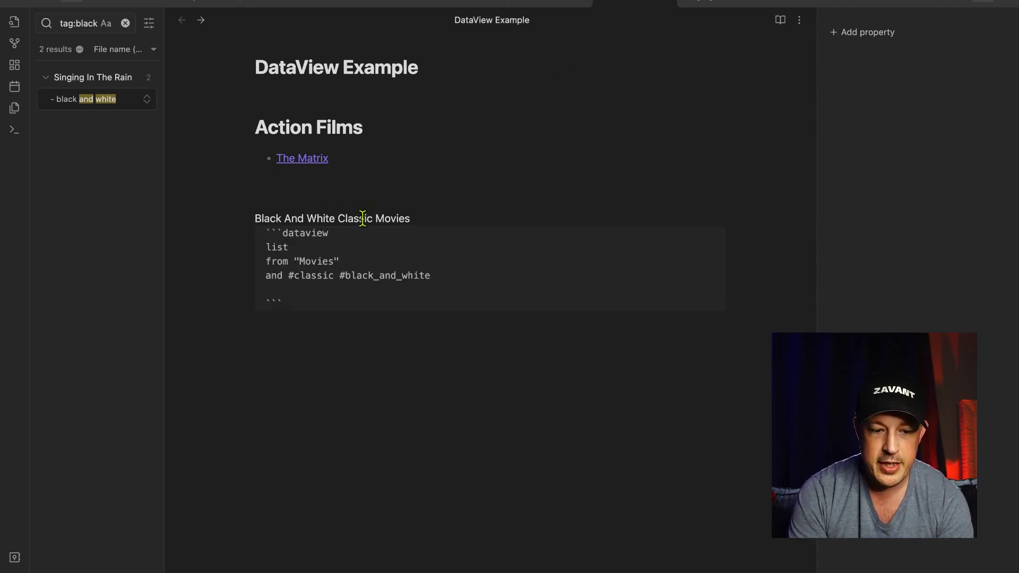
drag(337, 218, 256, 218)
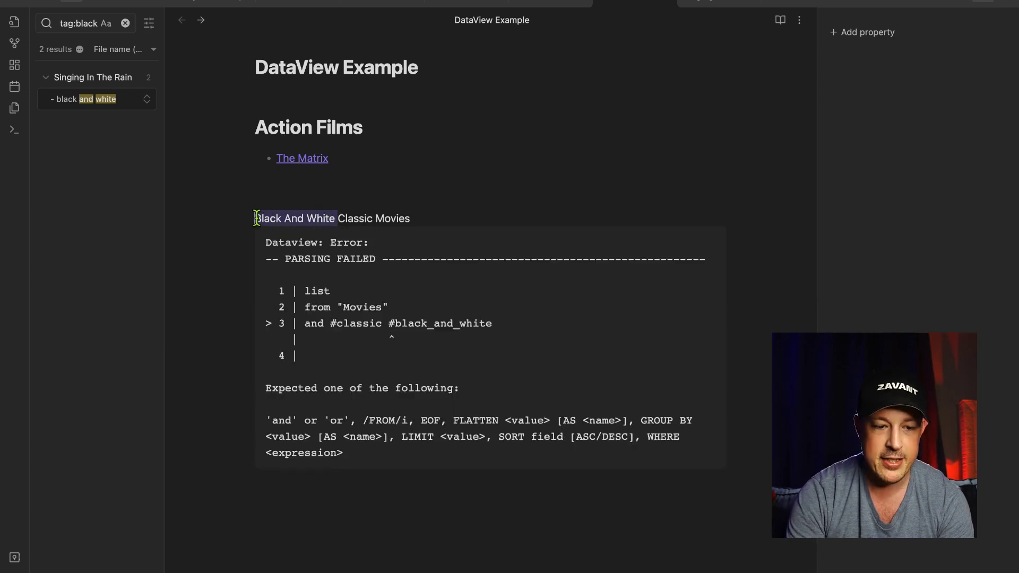
key(BackSpace)
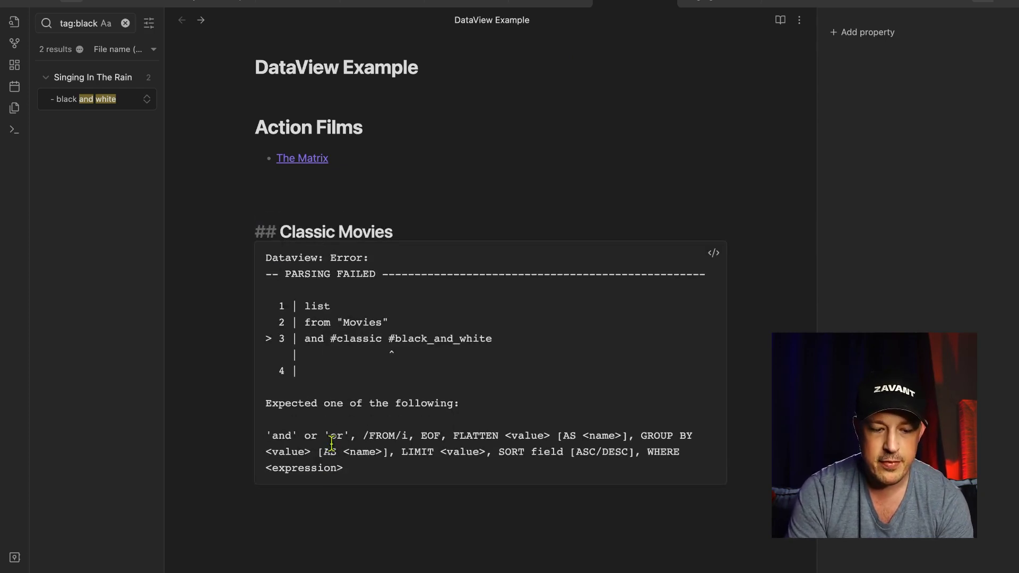
click(340, 564)
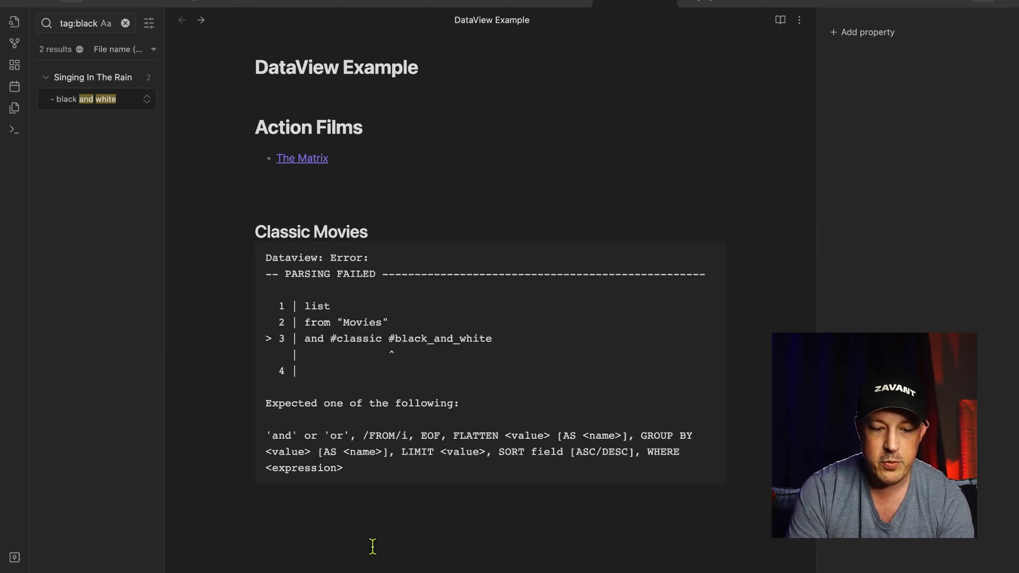
Delete #black_and_white from the Classic Movies query, keeping only and #classic, and leave the code block to render the list.
key(Up)
key(Up)
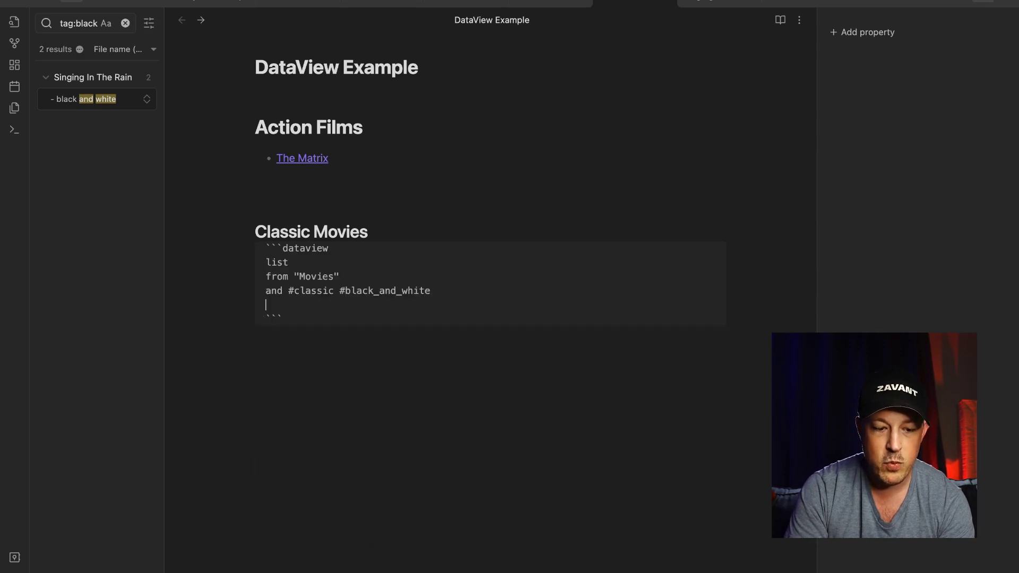
key(BackSpace)
key(BackSpace)
key(BackSpace)
key(BackSpace)
key(BackSpace)
key(BackSpace)
key(BackSpace)
key(BackSpace)
key(BackSpace)
key(BackSpace)
key(BackSpace)
key(BackSpace)
key(BackSpace)
key(BackSpace)
key(BackSpace)
key(BackSpace)
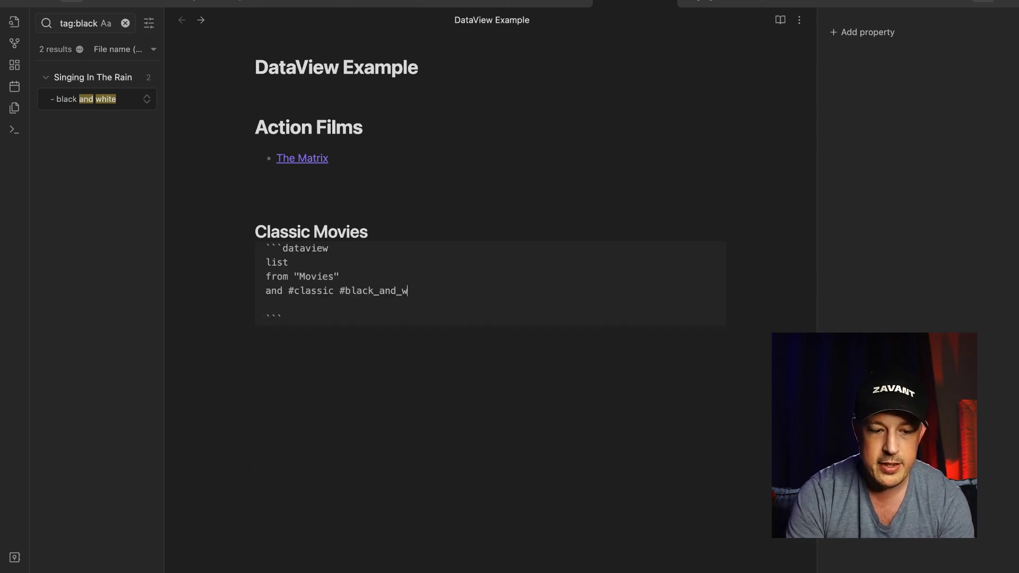
key(BackSpace)
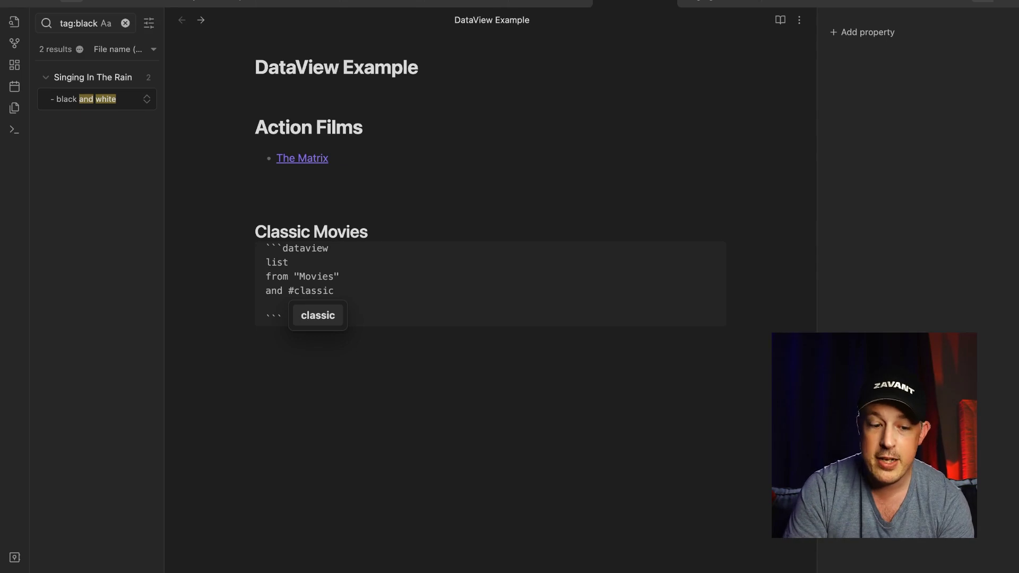
key(Escape)
key(Down)
key(Down)
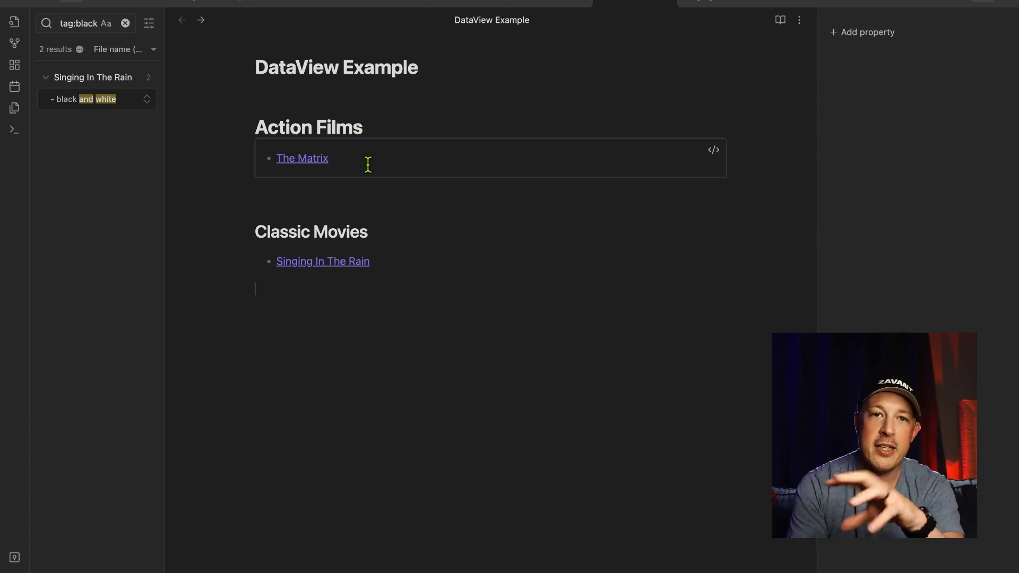
Examine the tag conditions in the Action Films and Classic Movies queries, and return to the rendered lists.
click(713, 150)
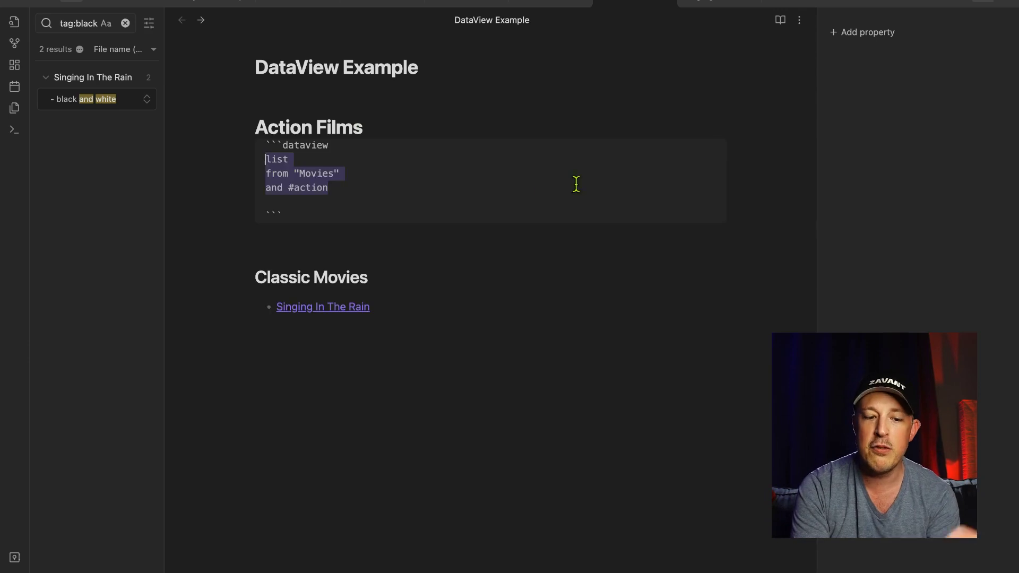
click(328, 189)
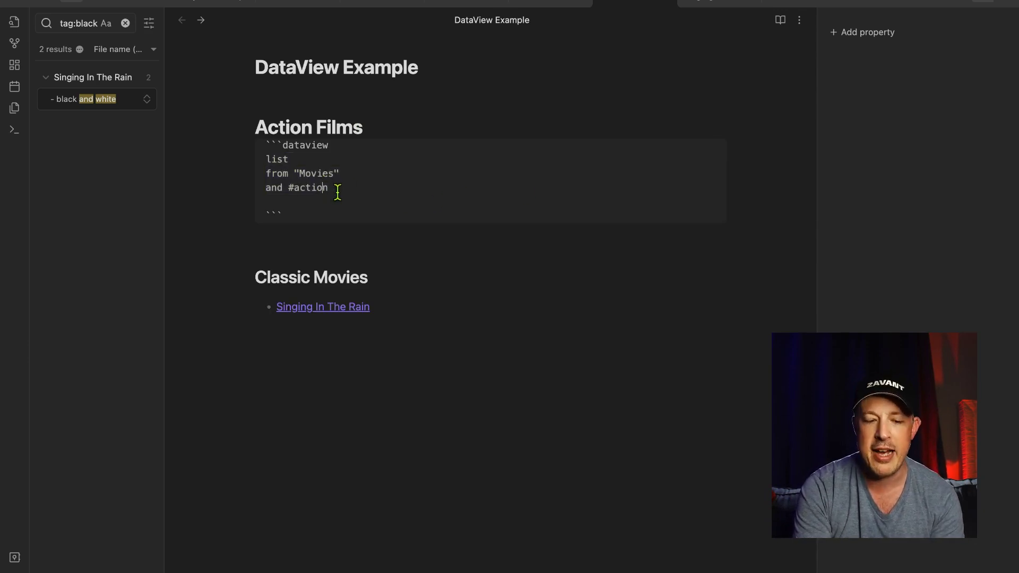
click(713, 296)
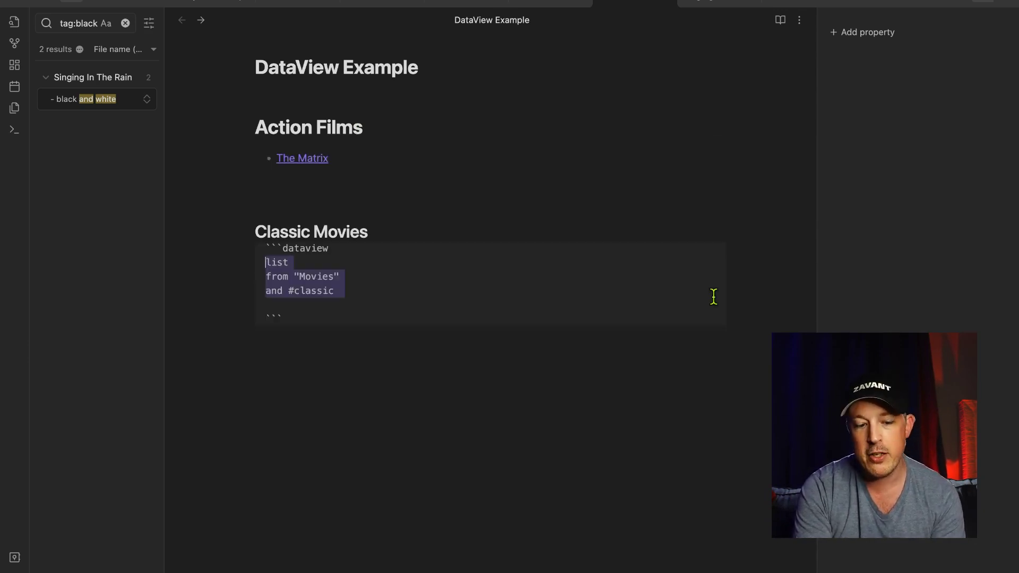
click(350, 296)
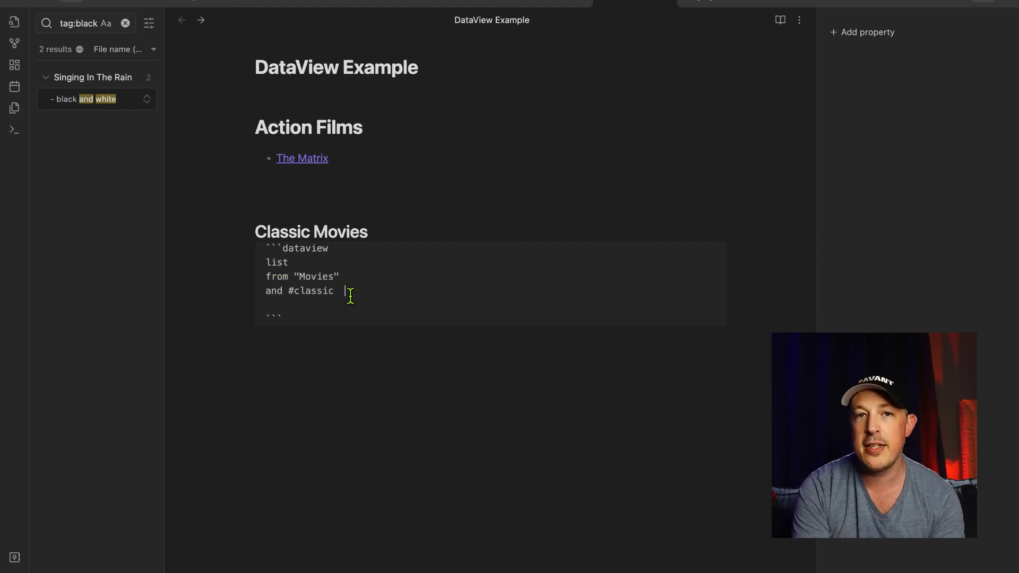
click(338, 419)
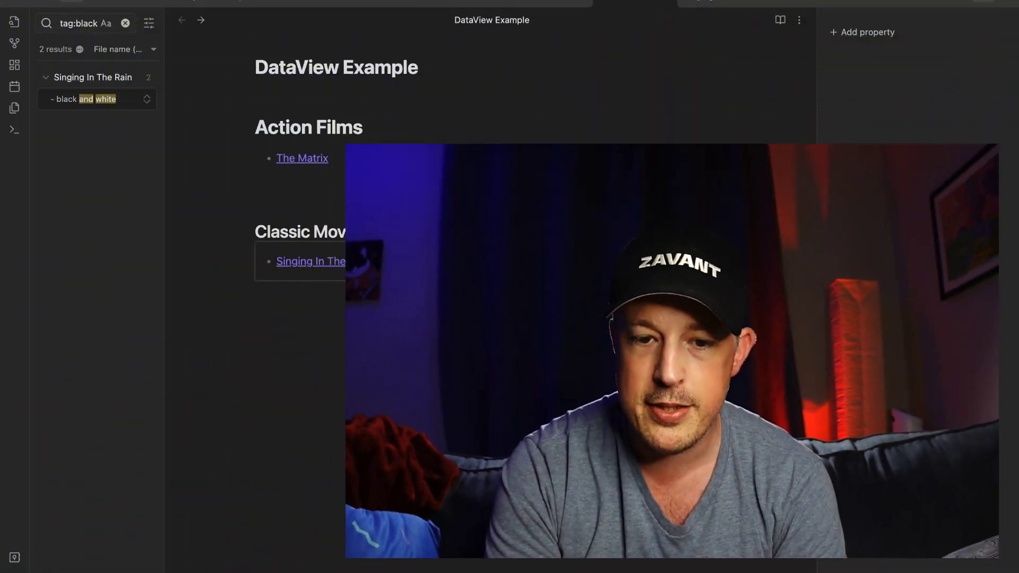
Check the Singing In The Rain note's properties, and copy the TABLE line with ReleaseYear and LastWatched columns from the extra note.
click(717, 3)
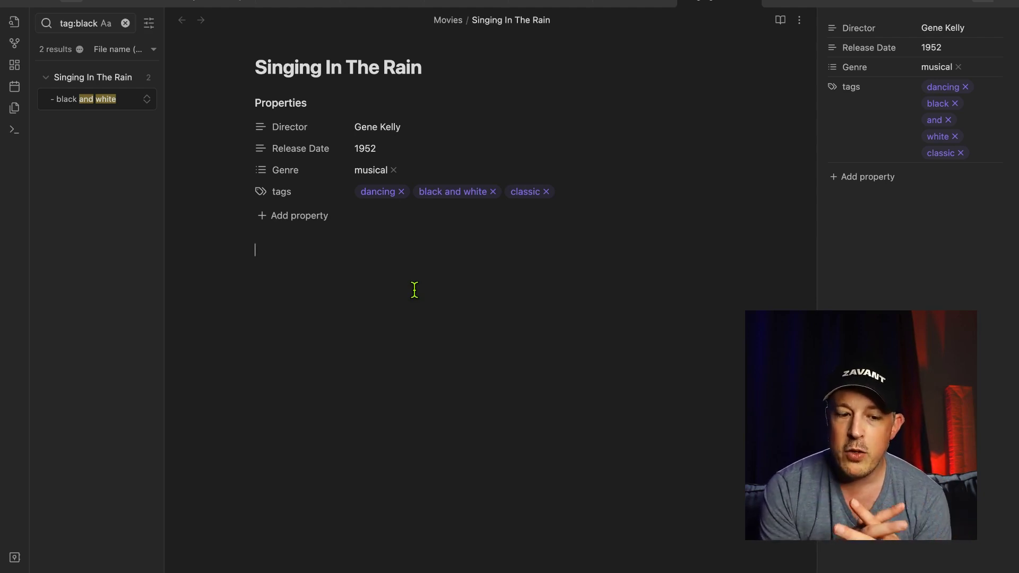
click(537, 4)
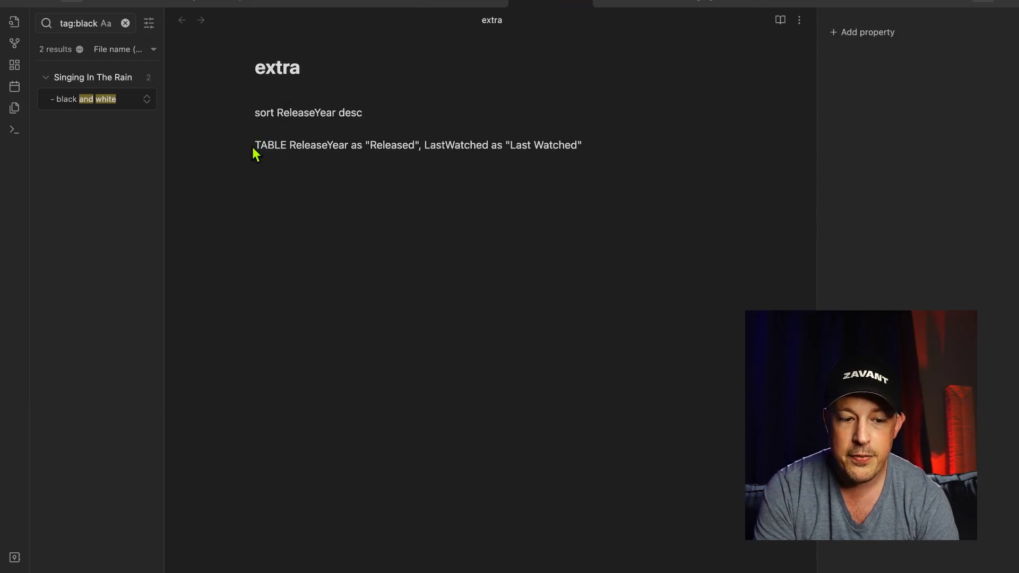
drag(254, 145, 595, 149)
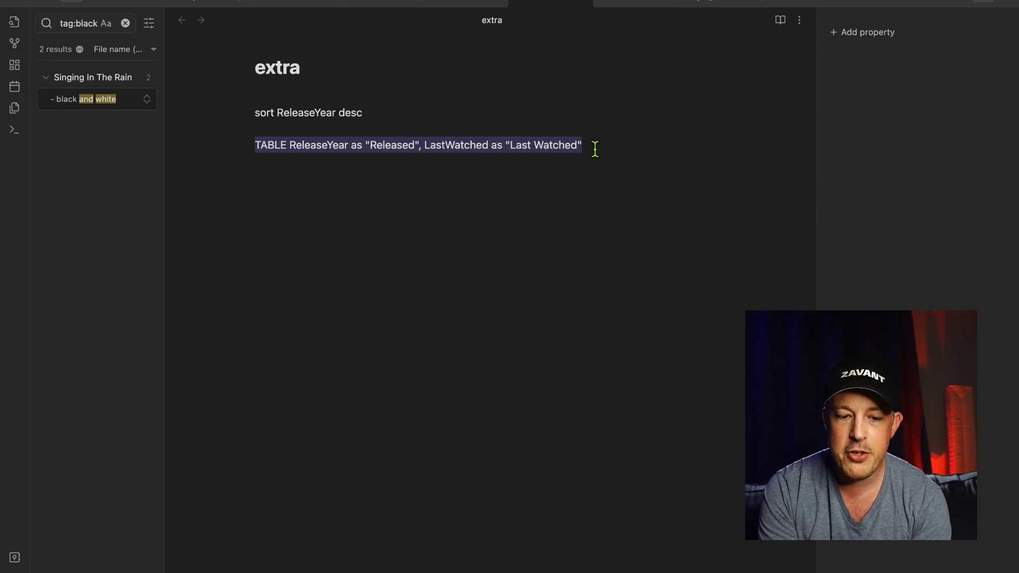
click(595, 149)
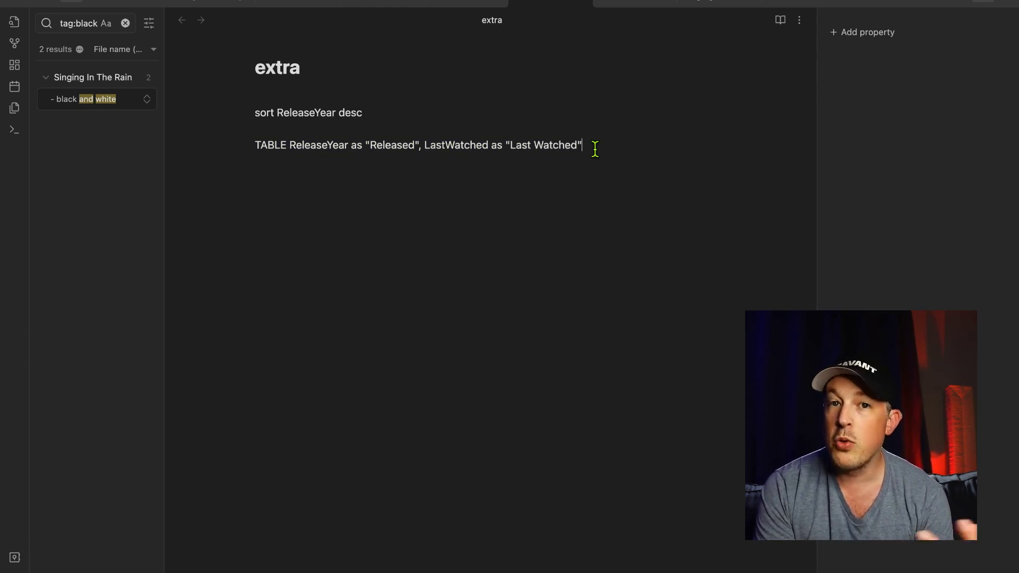
drag(582, 148, 252, 153)
key(ctrl+c)
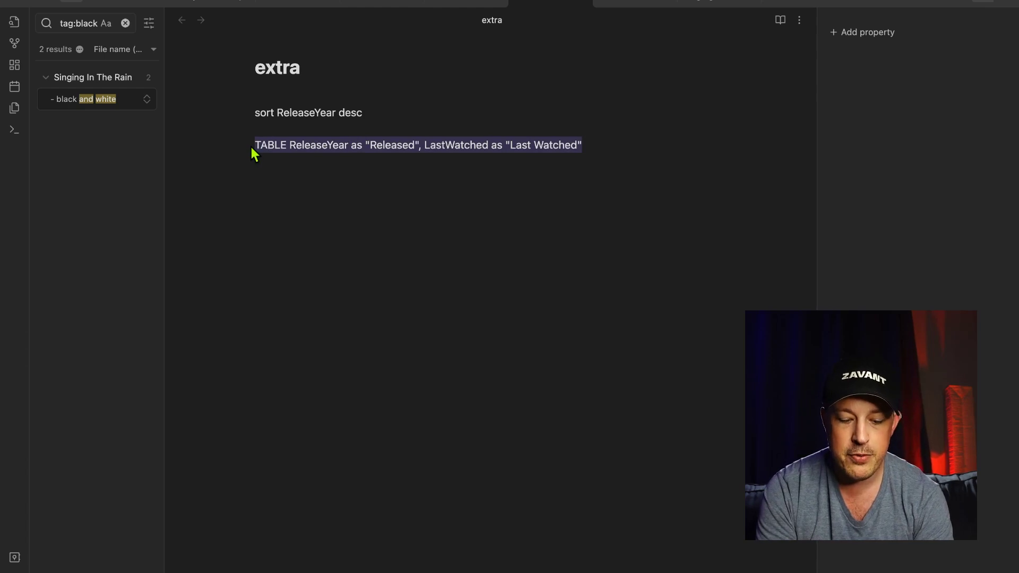
Replace list in the DataView Example note's Classic Movies query with the copied TABLE line.
click(616, 11)
click(396, 239)
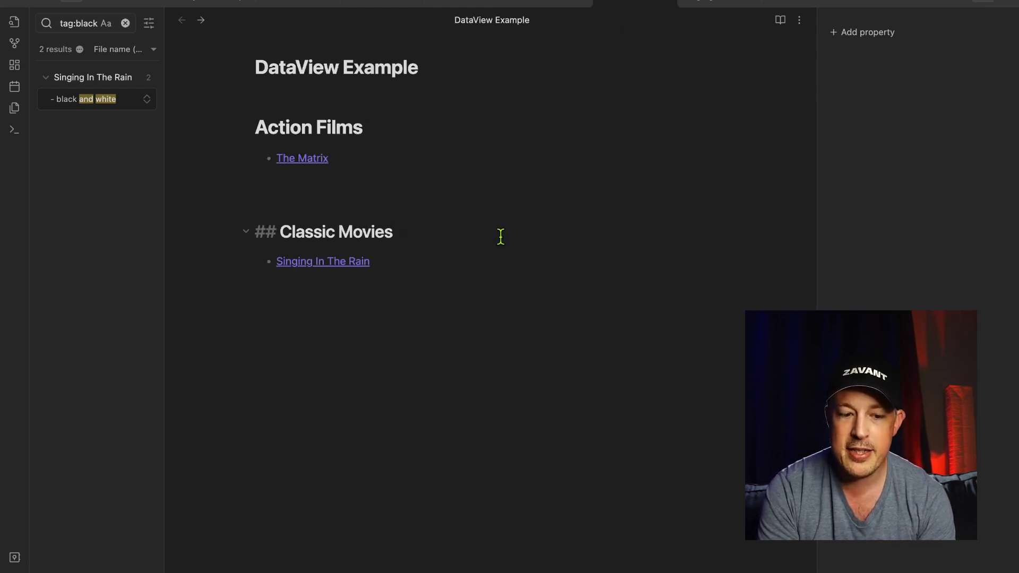
click(714, 253)
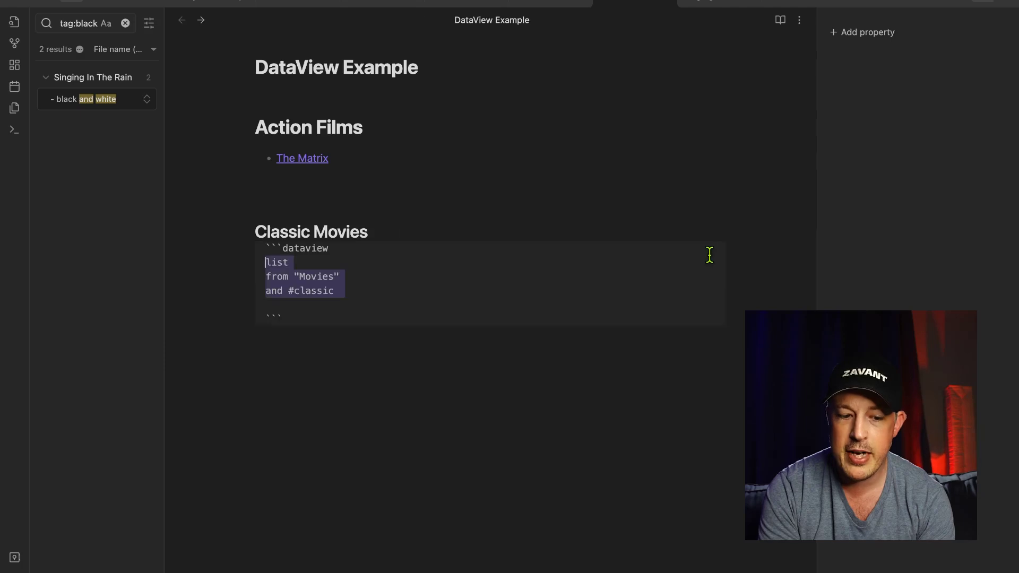
click(326, 269)
double_click(273, 262)
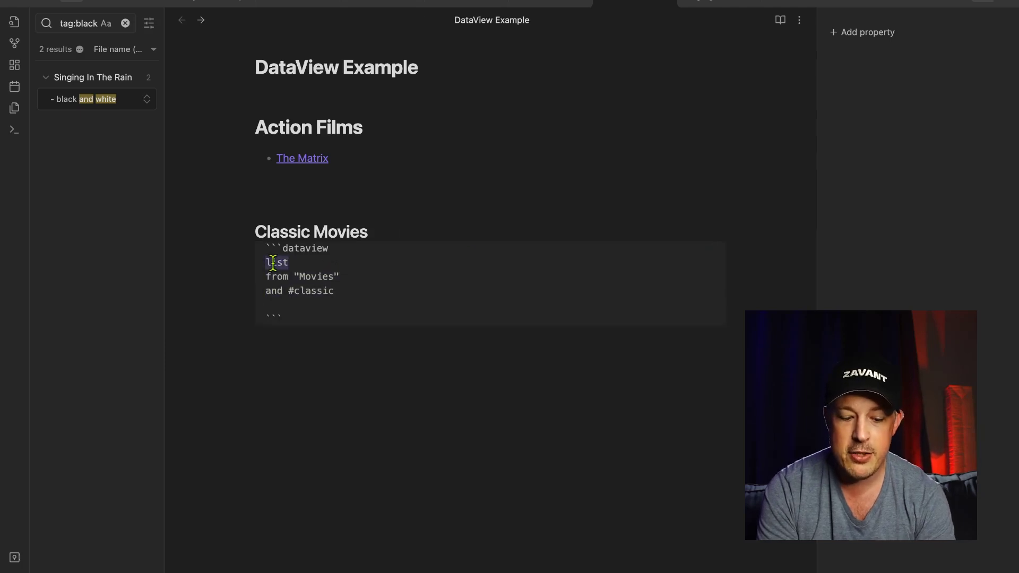
key(ctrl+v)
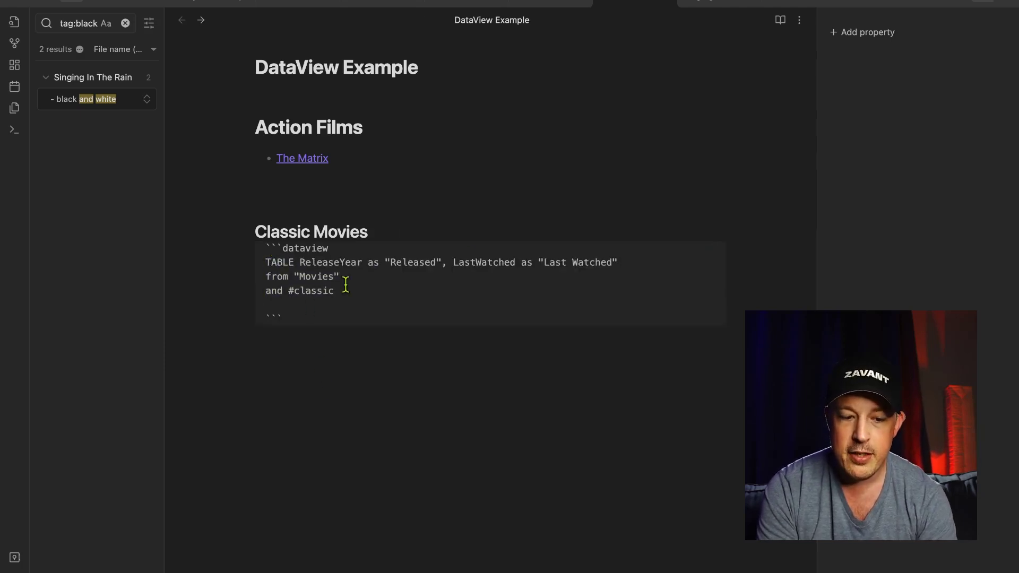
Change ReleaseYear in the Classic Movies query to Release Date, matching the property name checked in the Singing In The Rain note.
click(339, 262)
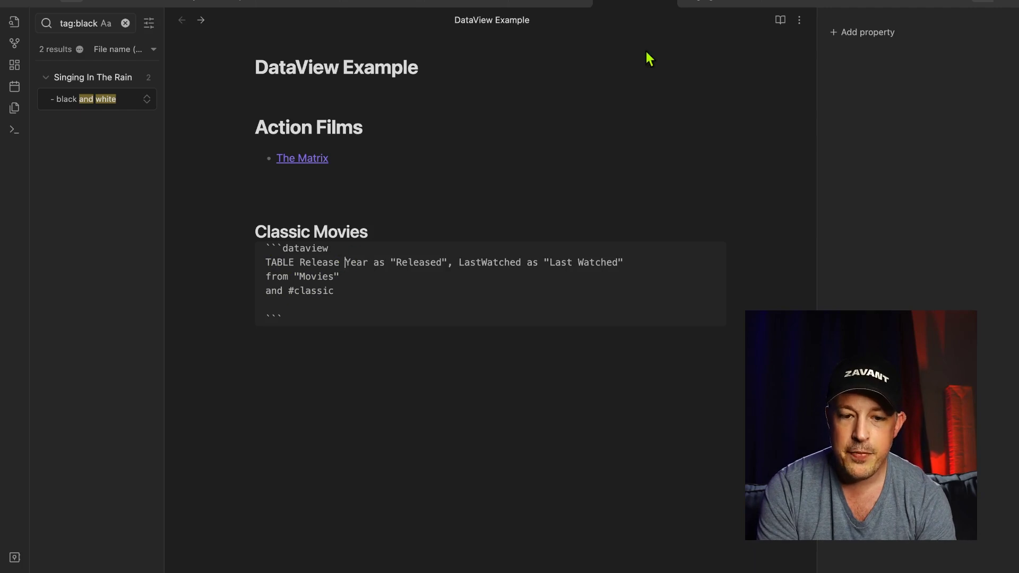
click(719, 4)
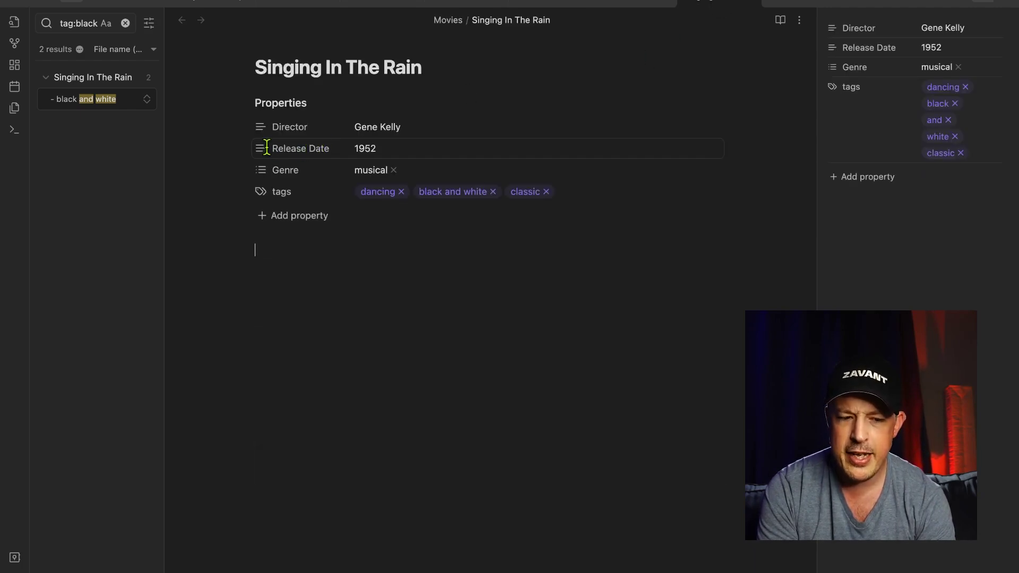
click(625, 6)
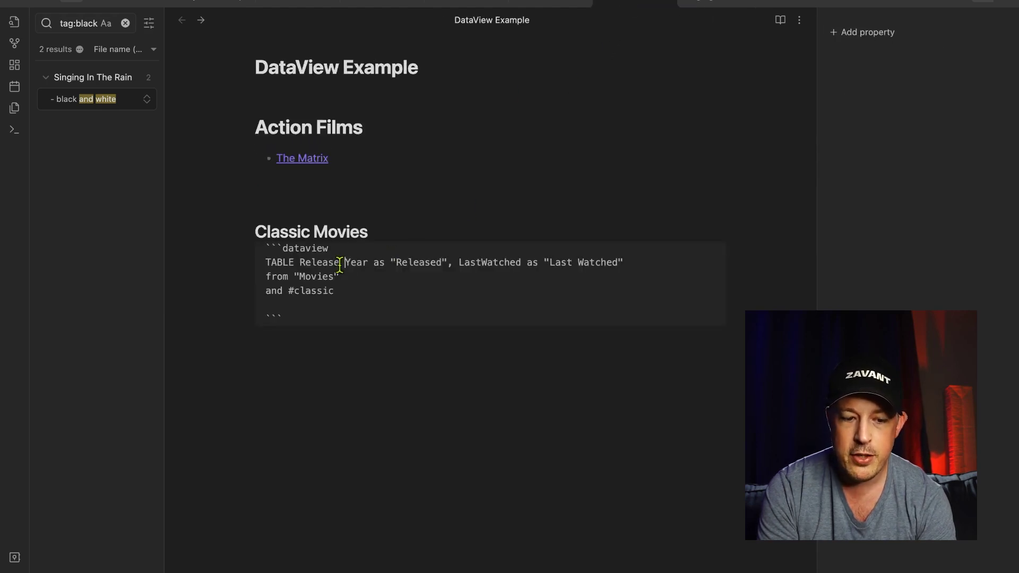
double_click(351, 264)
text(Date)
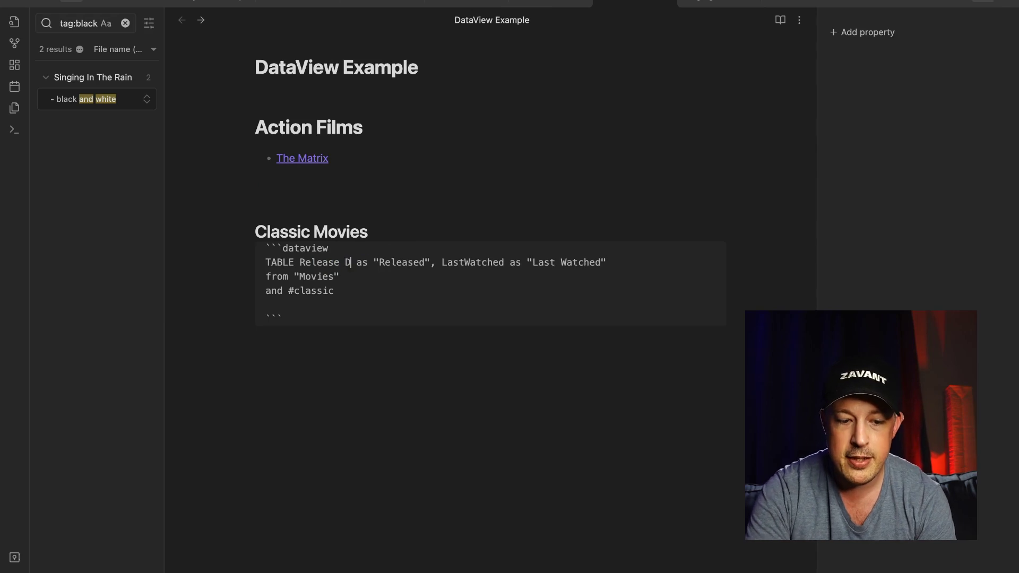
Delete the "Released" alias and the LastWatched column from the TABLE line, and leave the code block to render the query.
drag(374, 266, 624, 264)
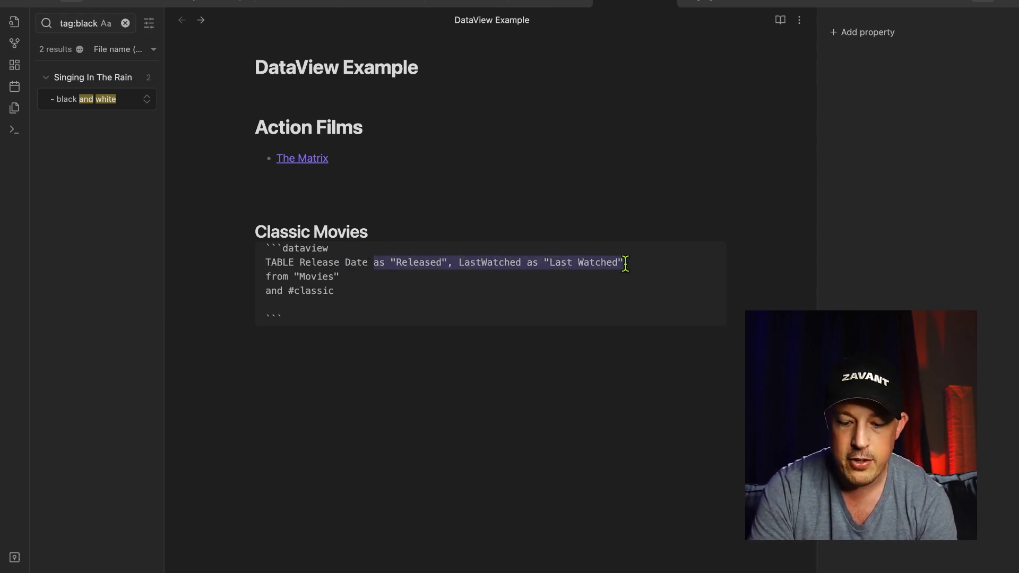
key(BackSpace)
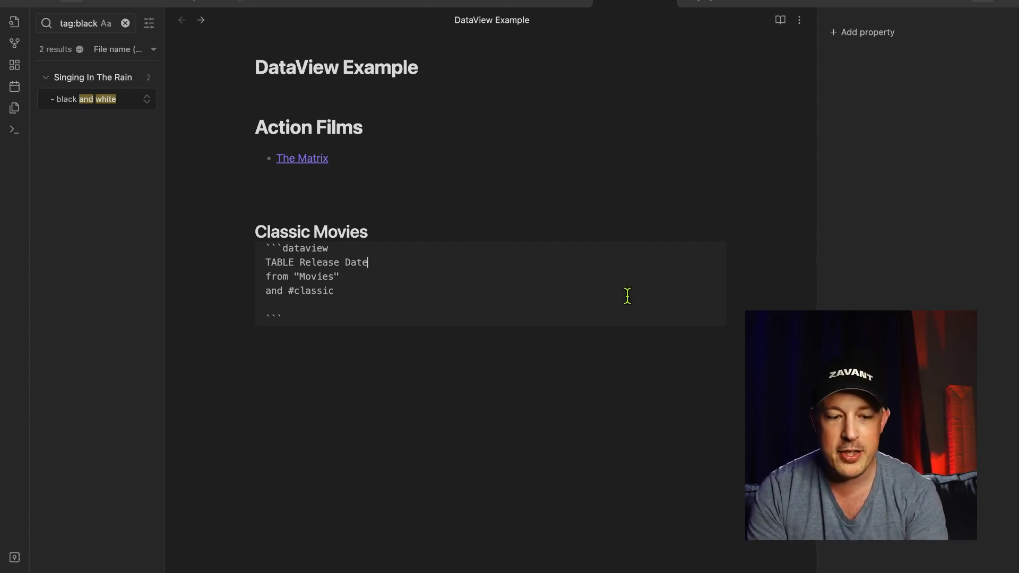
key(Down)
key(Down)
key(Down)
key(Down)
key(Down)
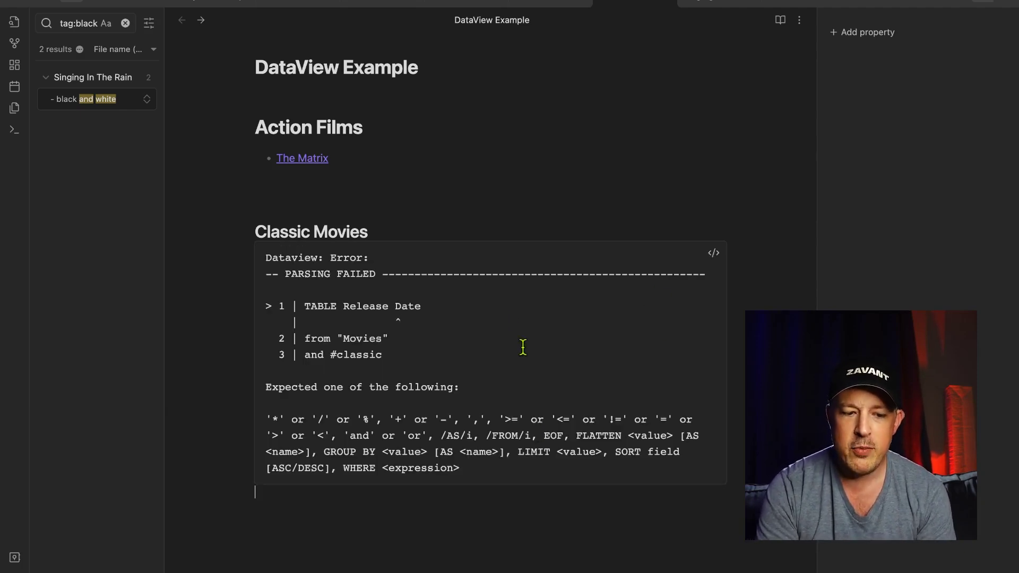
Examine the Classic Movies query's parsing error around Release Date and compare it with the property name in the Singing In The Rain note.
scroll(441, 319, down, 2)
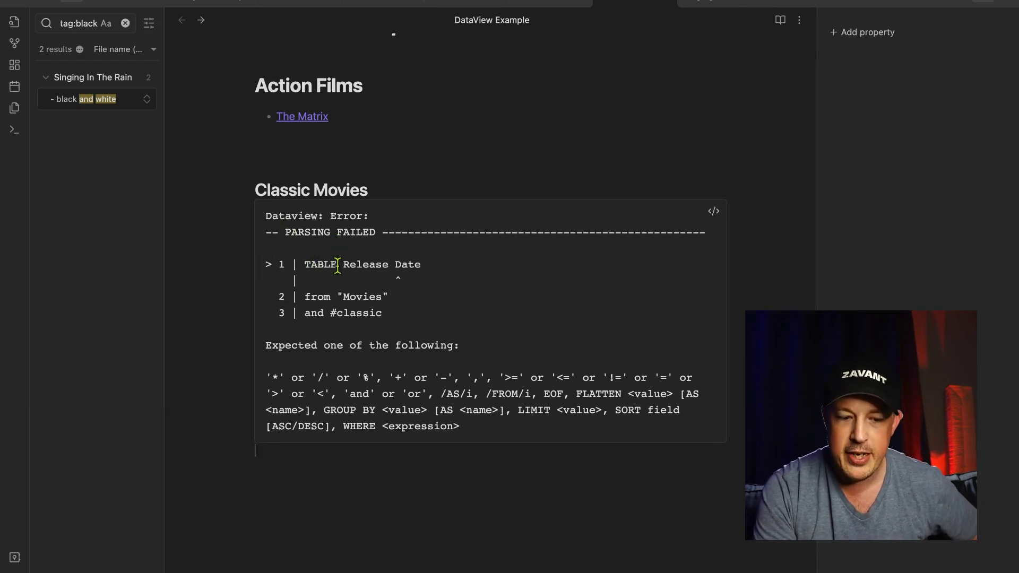
drag(336, 265, 400, 277)
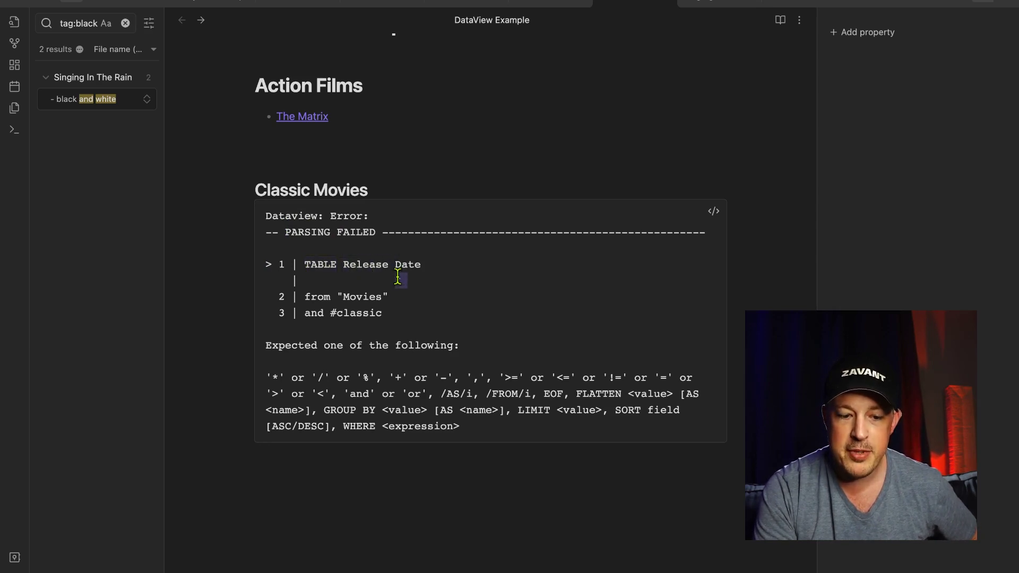
mouse_move(396, 265)
mouse_down()
mouse_move(415, 265)
mouse_move(401, 282)
mouse_up()
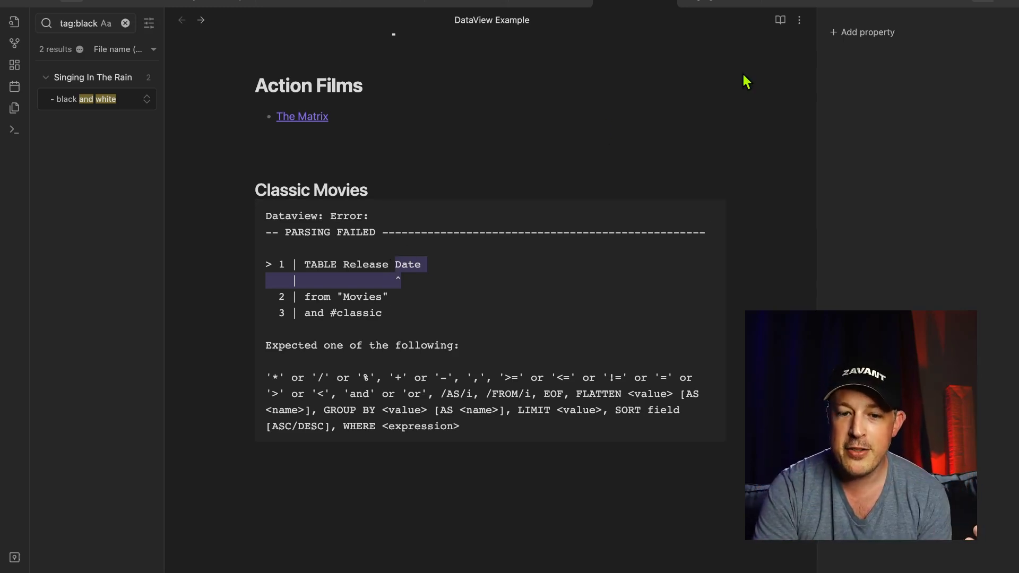
click(728, 4)
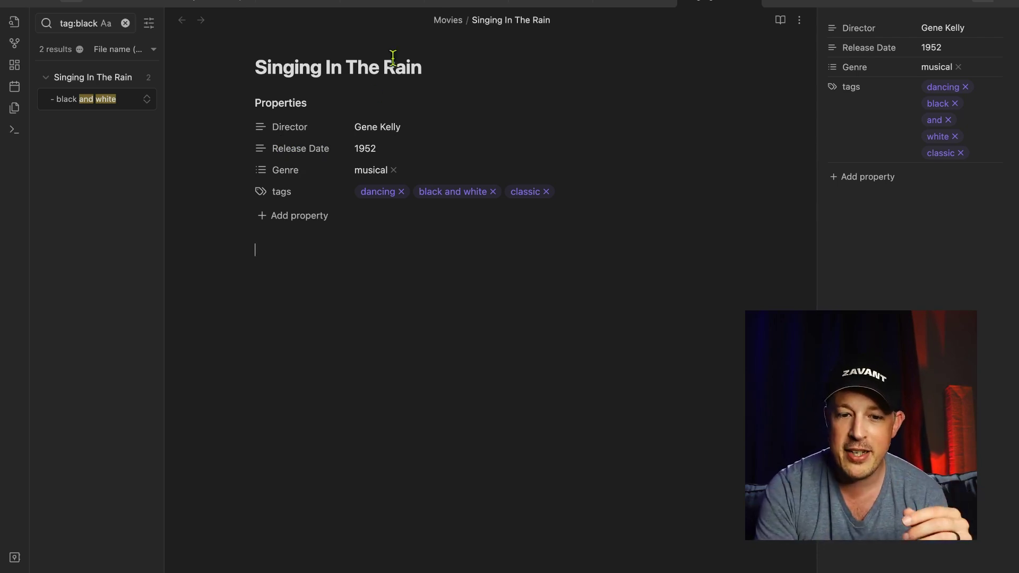
click(616, 6)
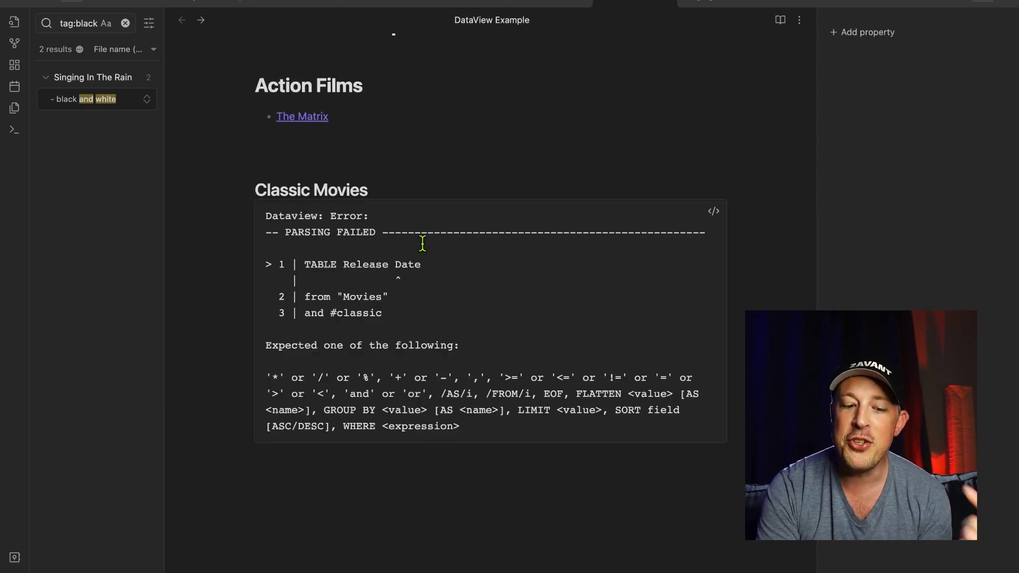
Remove the space in the Classic Movies query's column name so the line reads TABLE ReleaseDate.
key(Up)
key(Up)
key(Up)
key(Up)
key(Up)
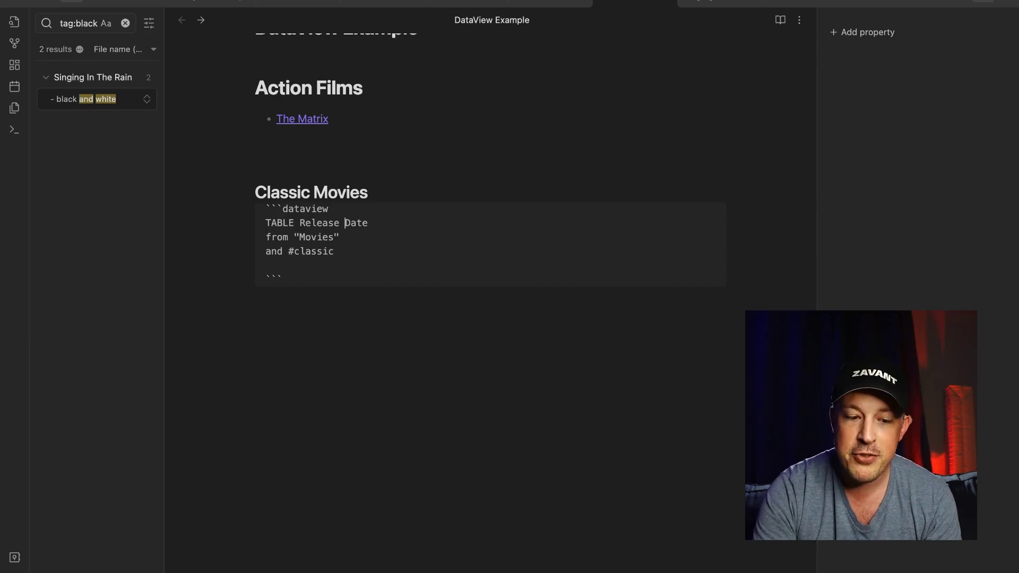
key(BackSpace)
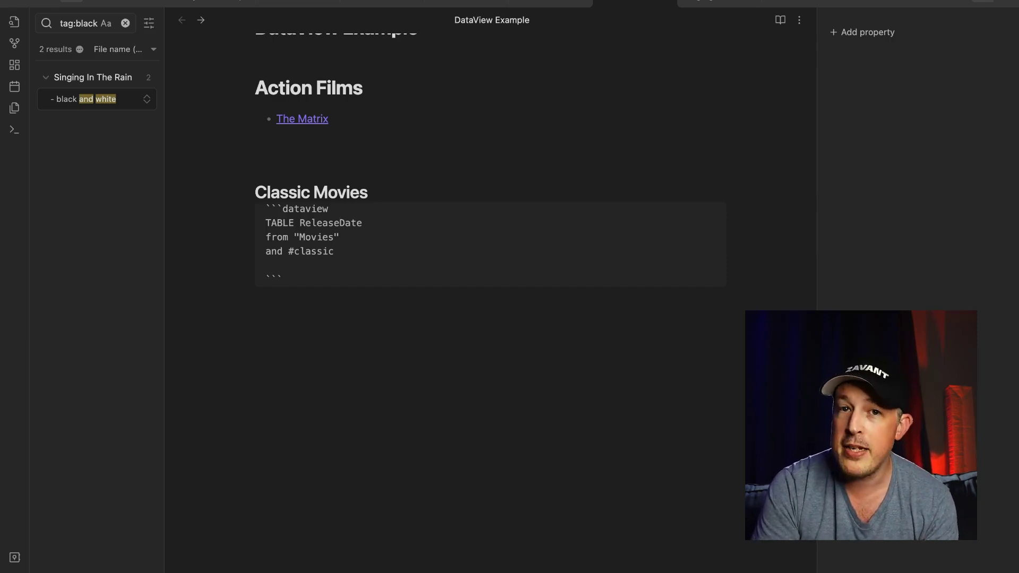
Rename the Singing In The Rain note's Release Date property to ReleaseDate, and return to the DataView Example note to render the table.
click(709, 3)
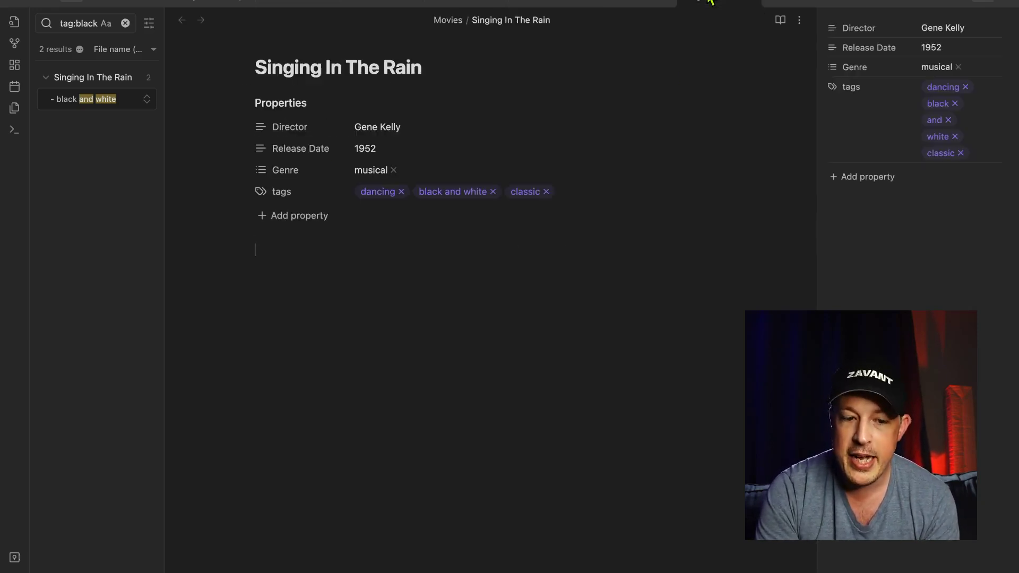
drag(308, 145, 321, 197)
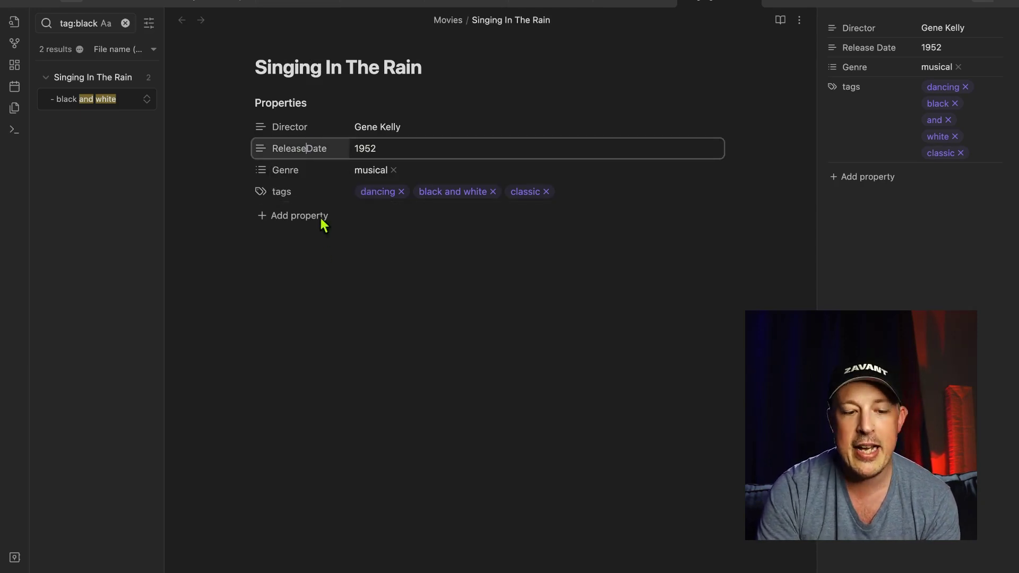
click(349, 348)
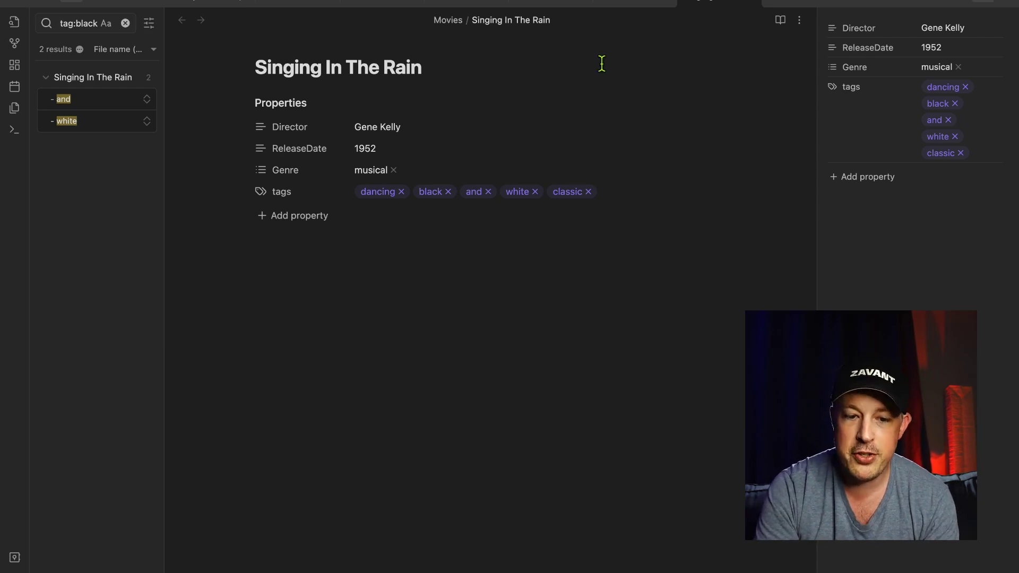
click(624, 7)
key(Down)
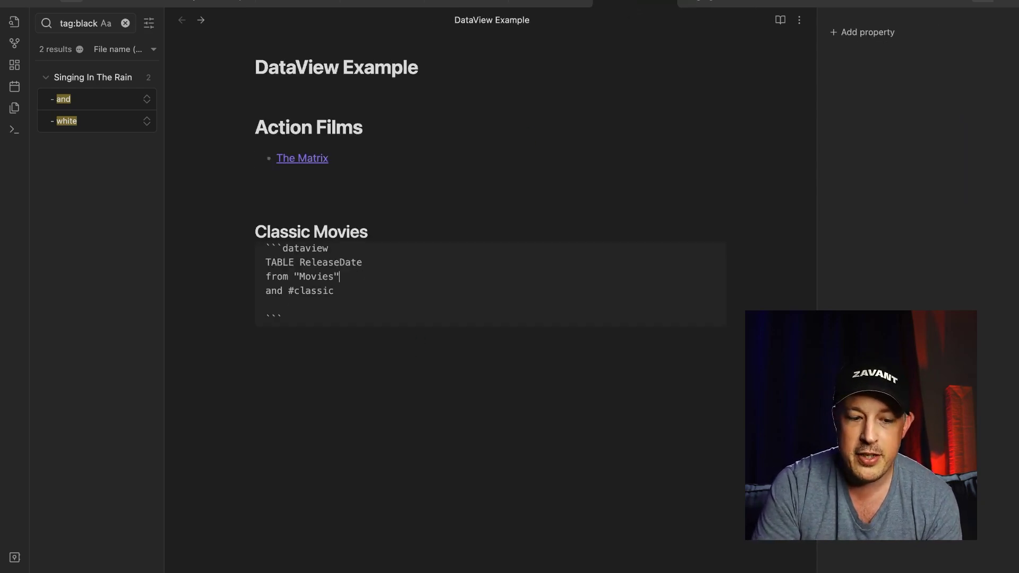
key(Down)
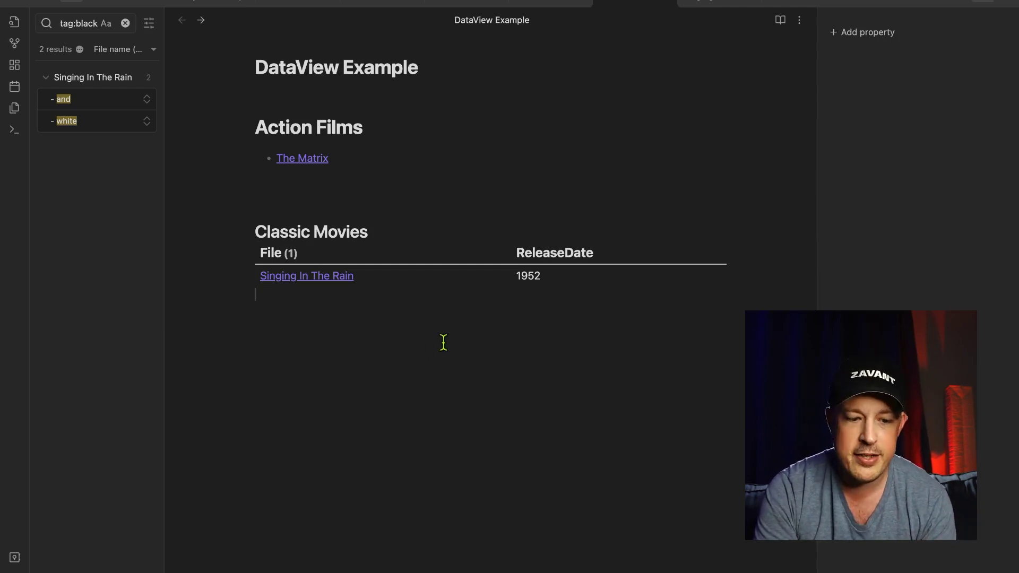
mouse_move(289, 281)
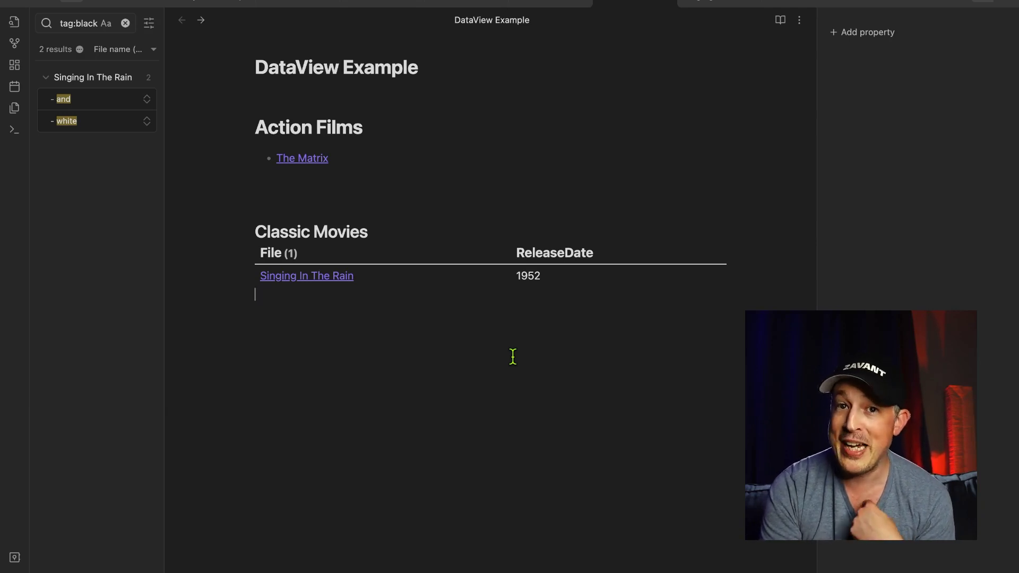
Put a space back into the Singing In The Rain note's ReleaseDate property name, making it Release Date.
click(705, 3)
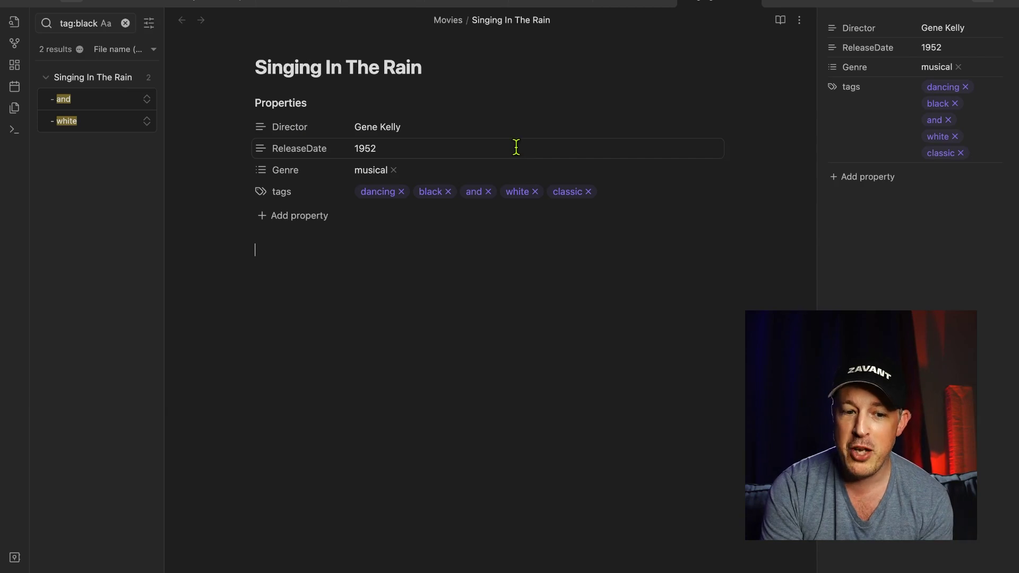
click(308, 149)
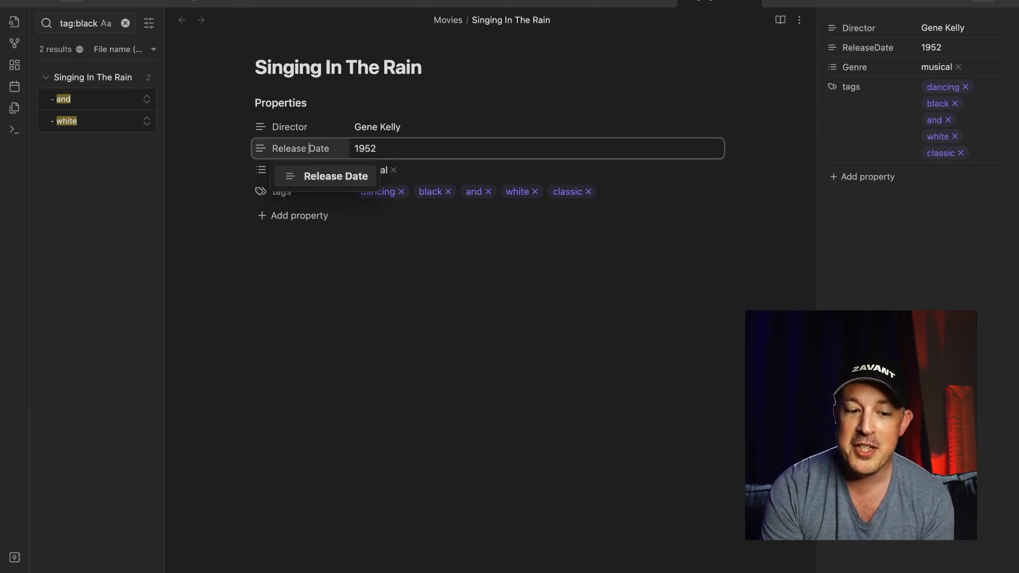